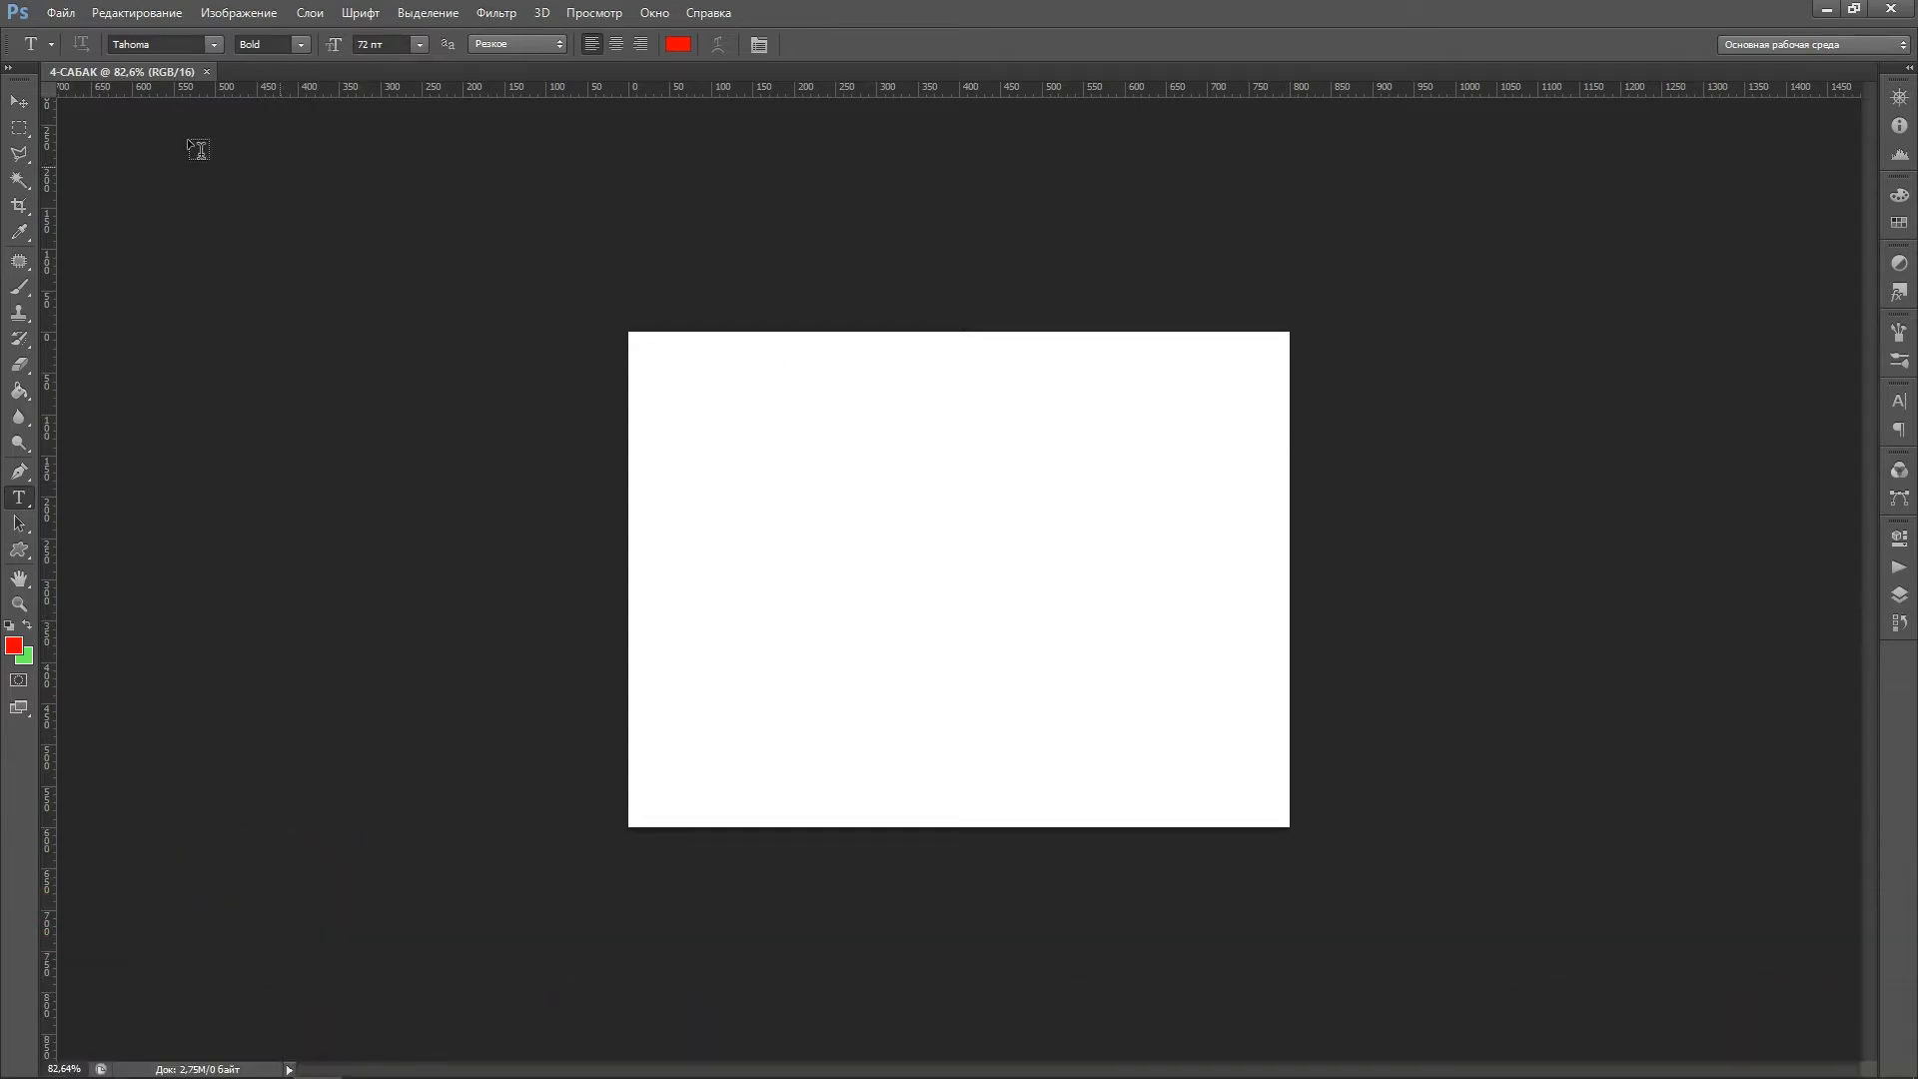
# Convert the locked background layer into a regular editable layer by removing its lock
pyautogui.click(21, 102)
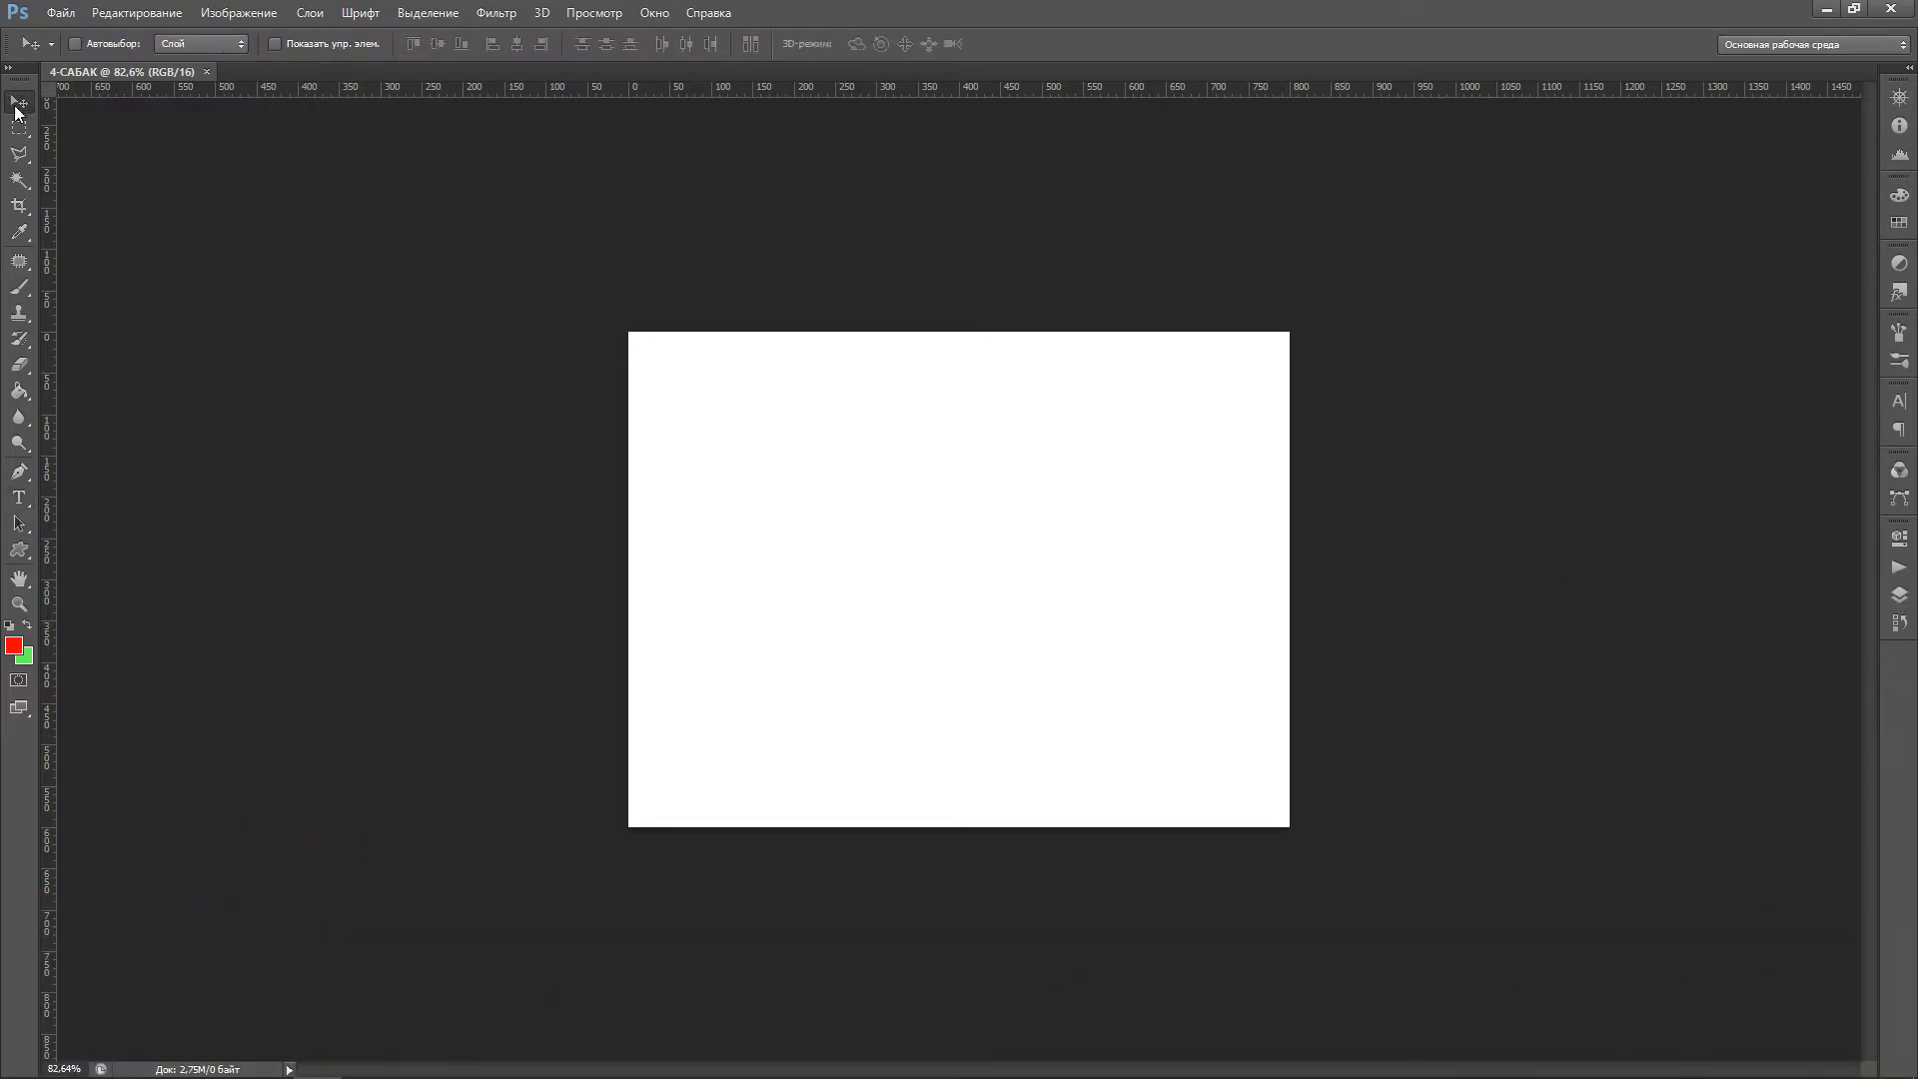
pyautogui.click(1899, 596)
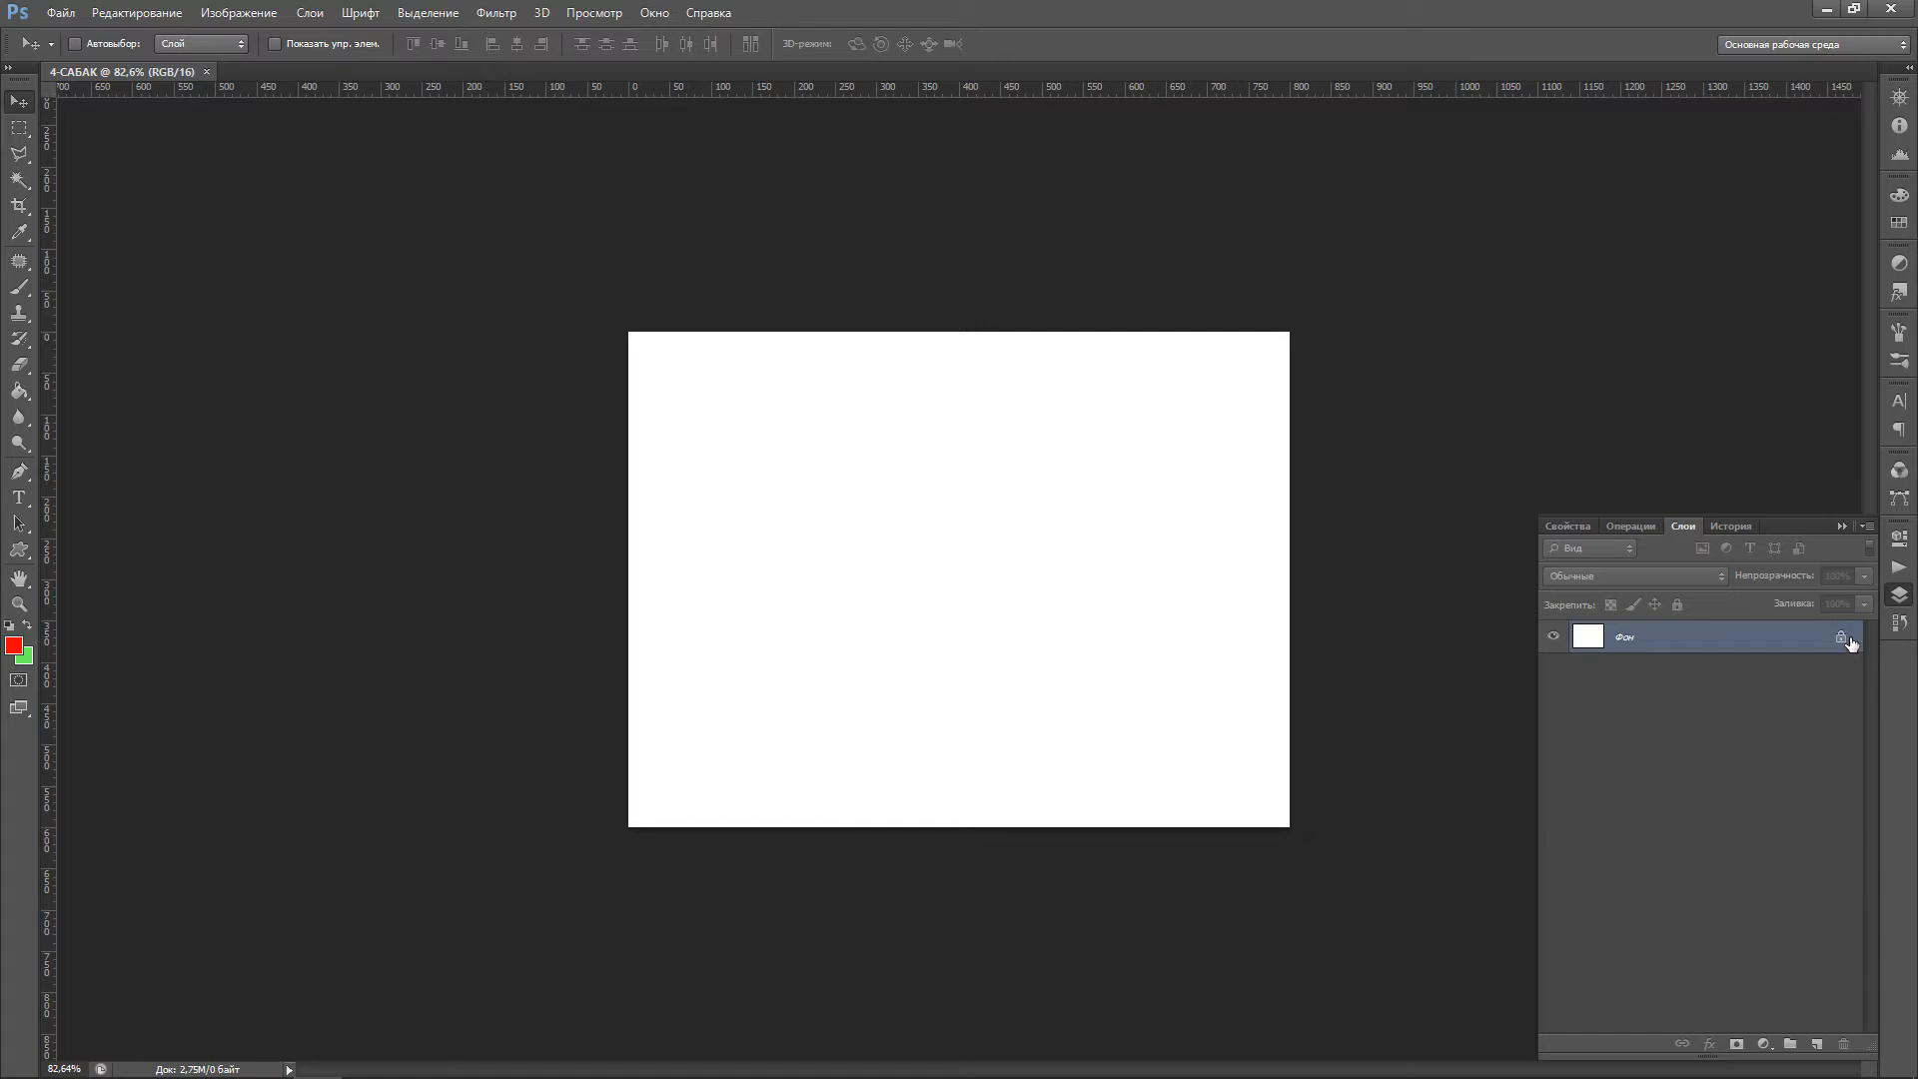
pyautogui.moveTo(1836, 645); pyautogui.dragTo(1847, 1054)
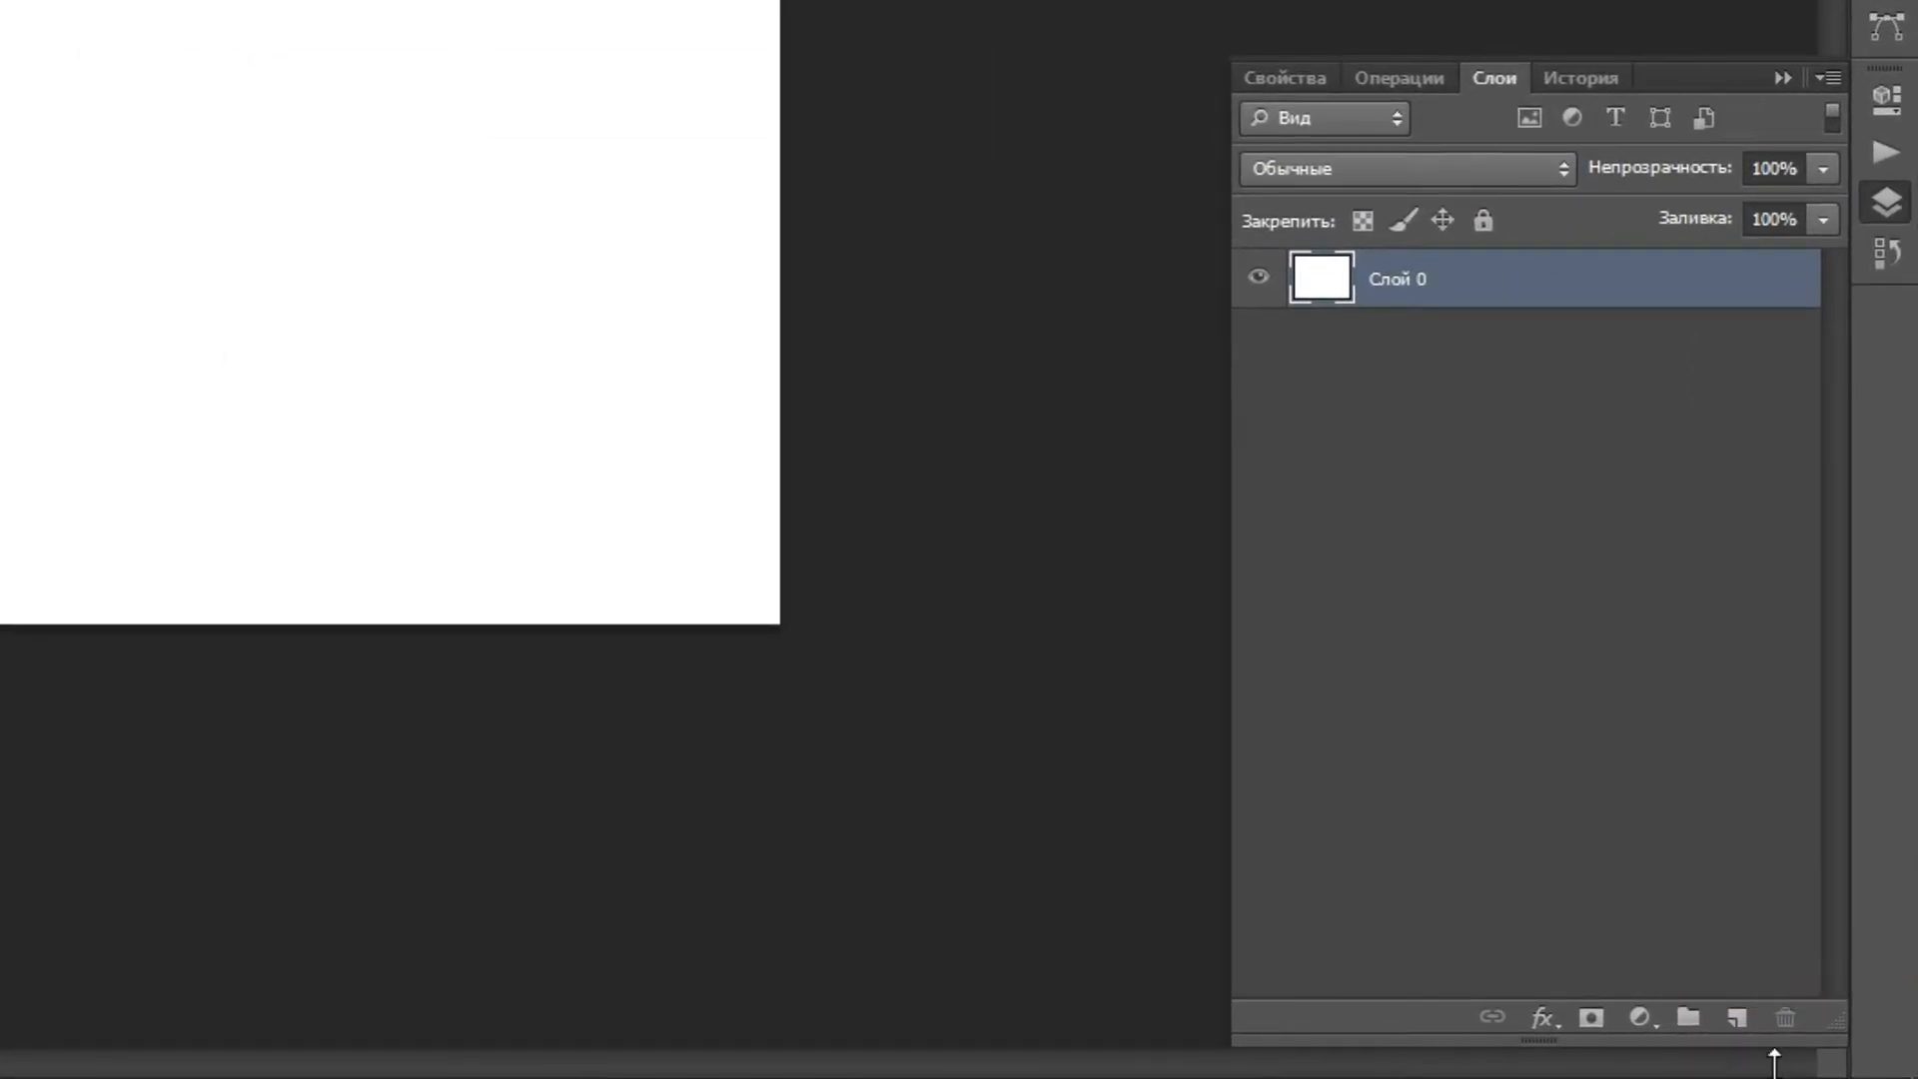
# Add four new empty layers above the white base layer
pyautogui.click(1738, 1019)
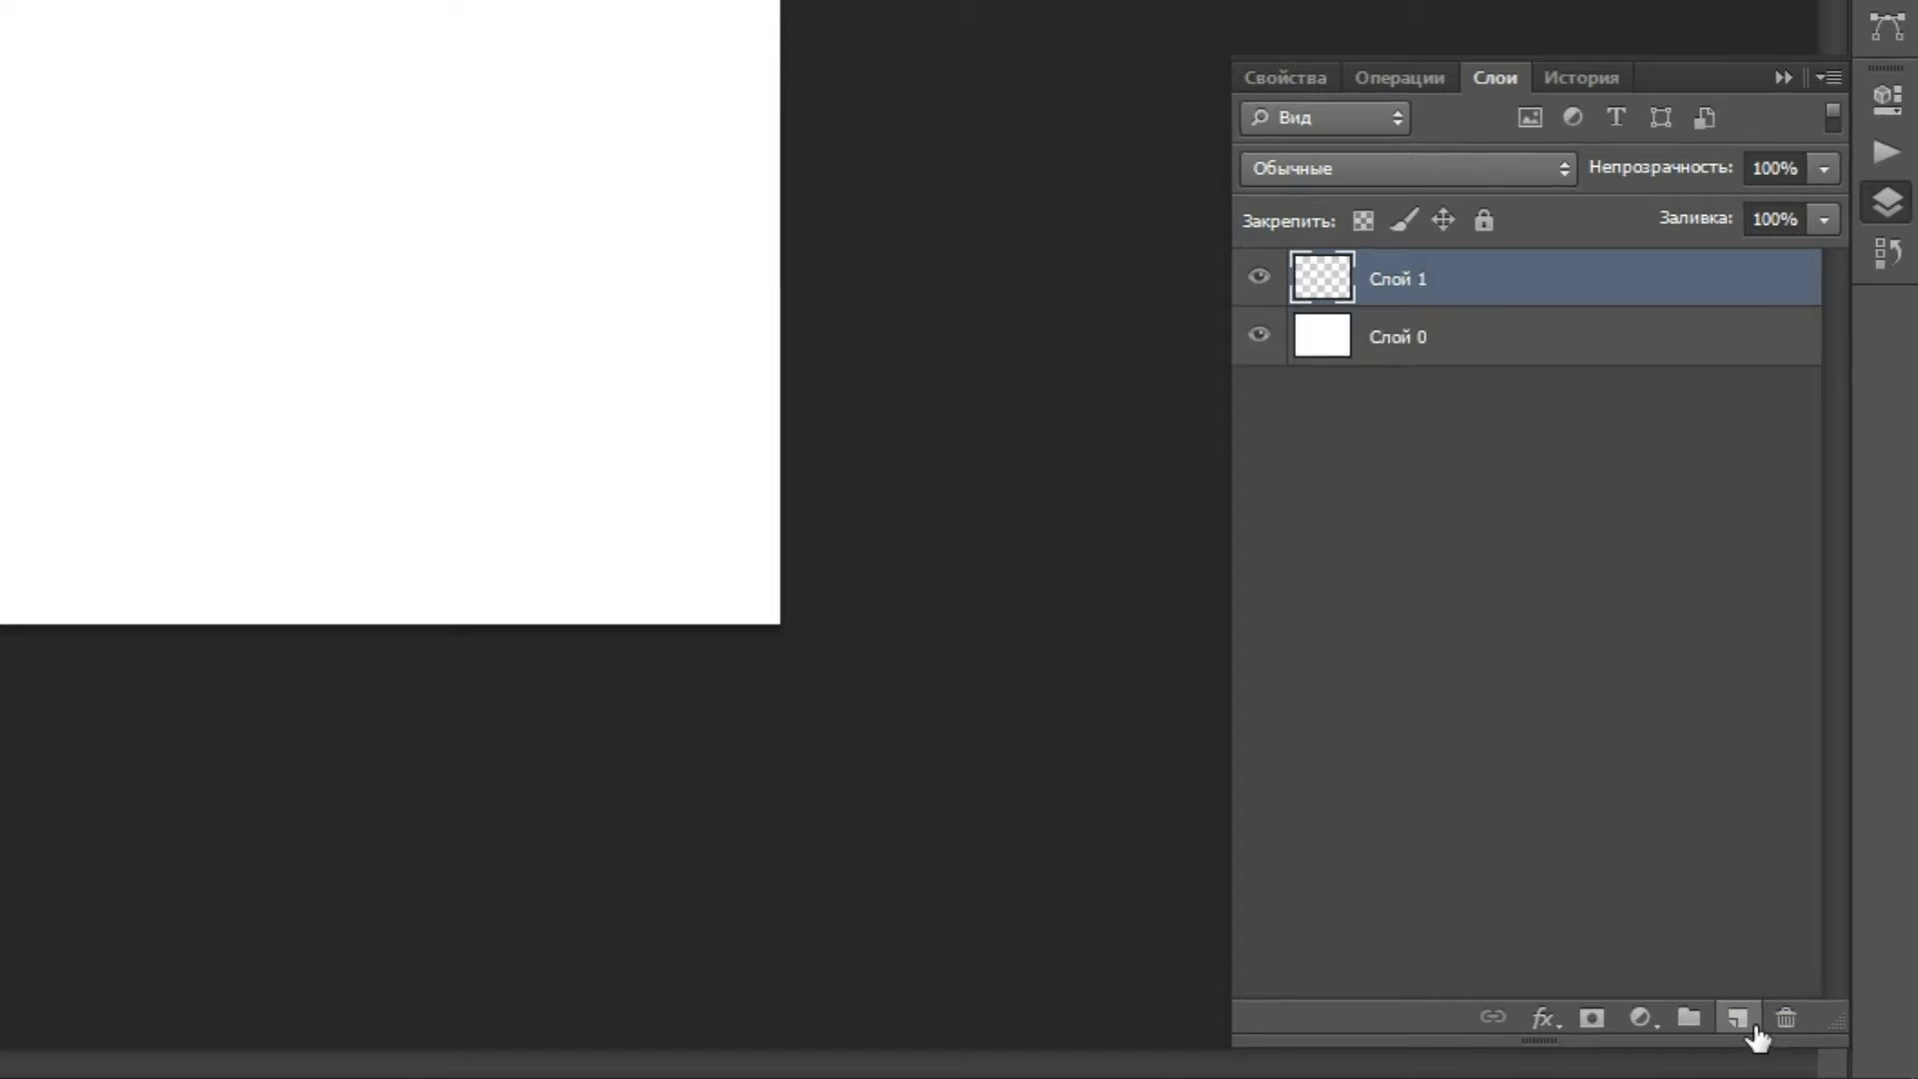
pyautogui.click(1738, 1019)
pyautogui.click(1748, 1024)
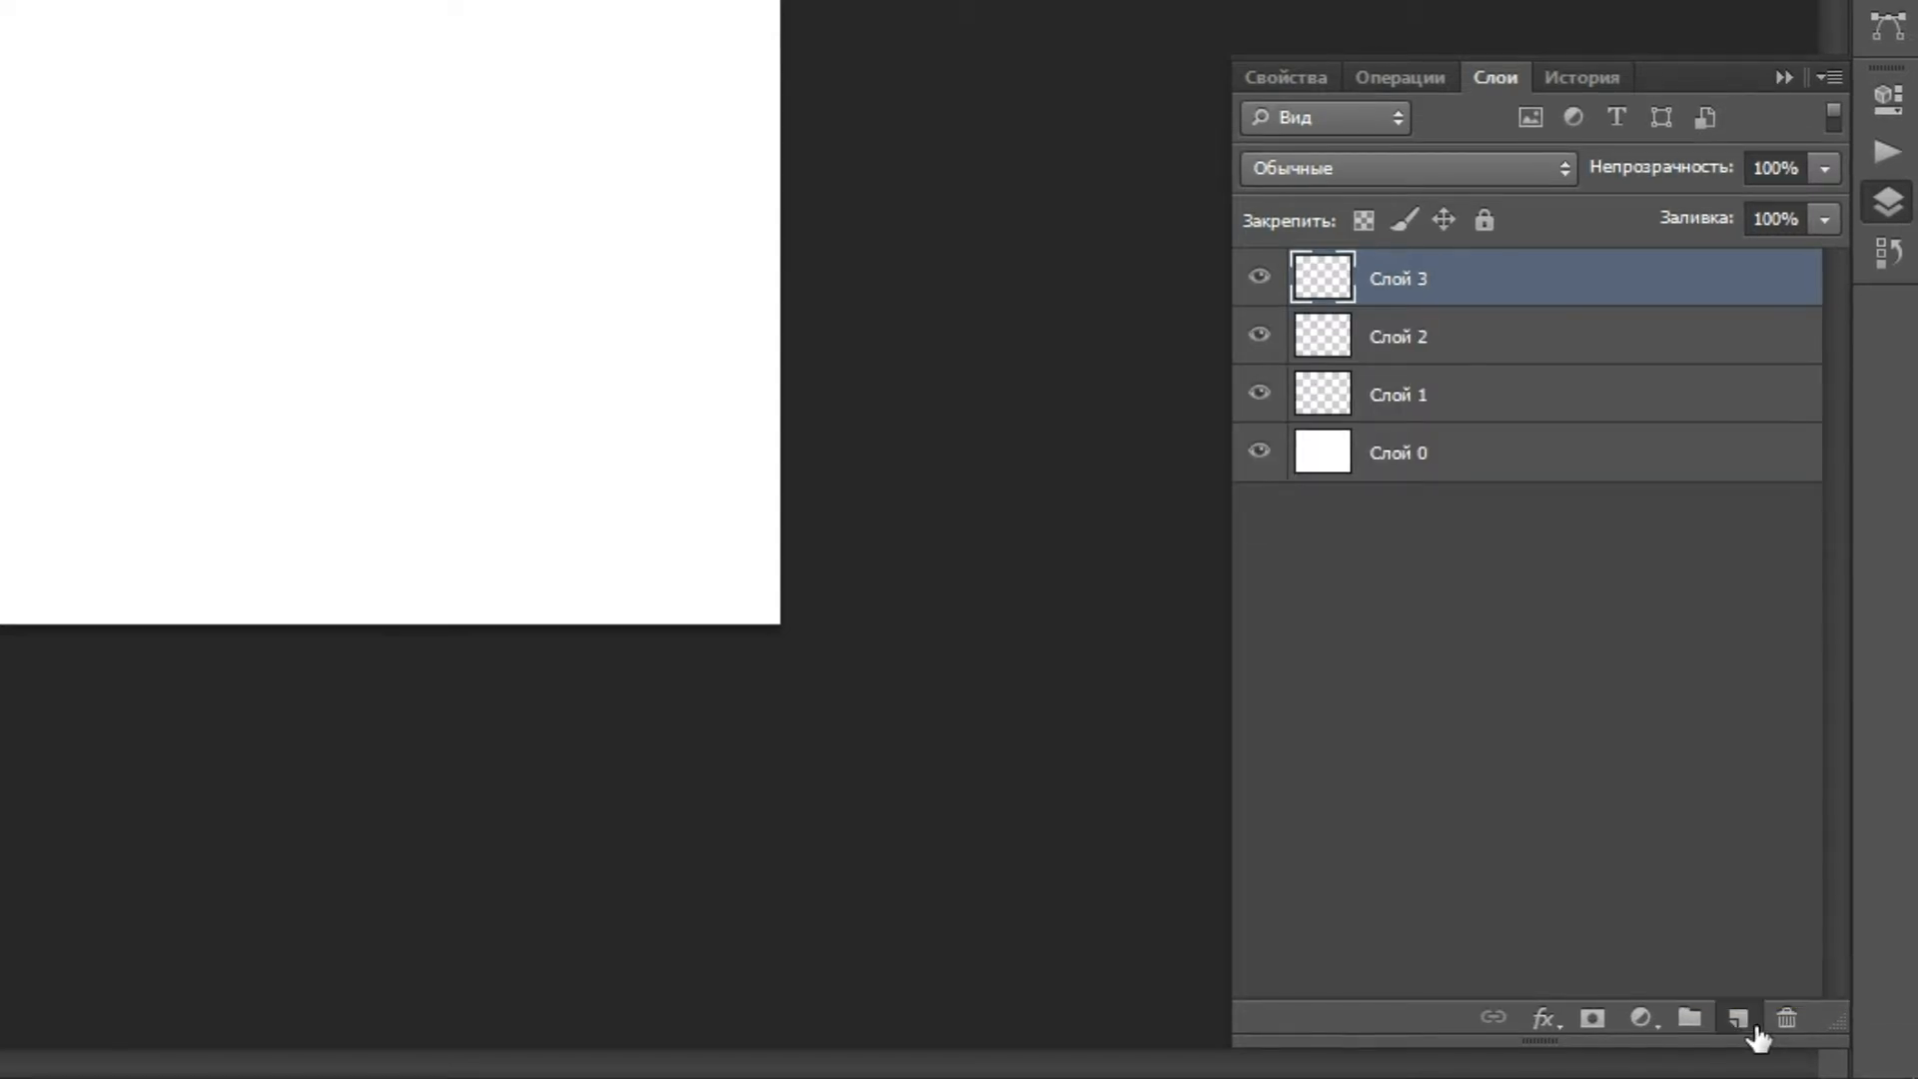
pyautogui.click(1748, 1024)
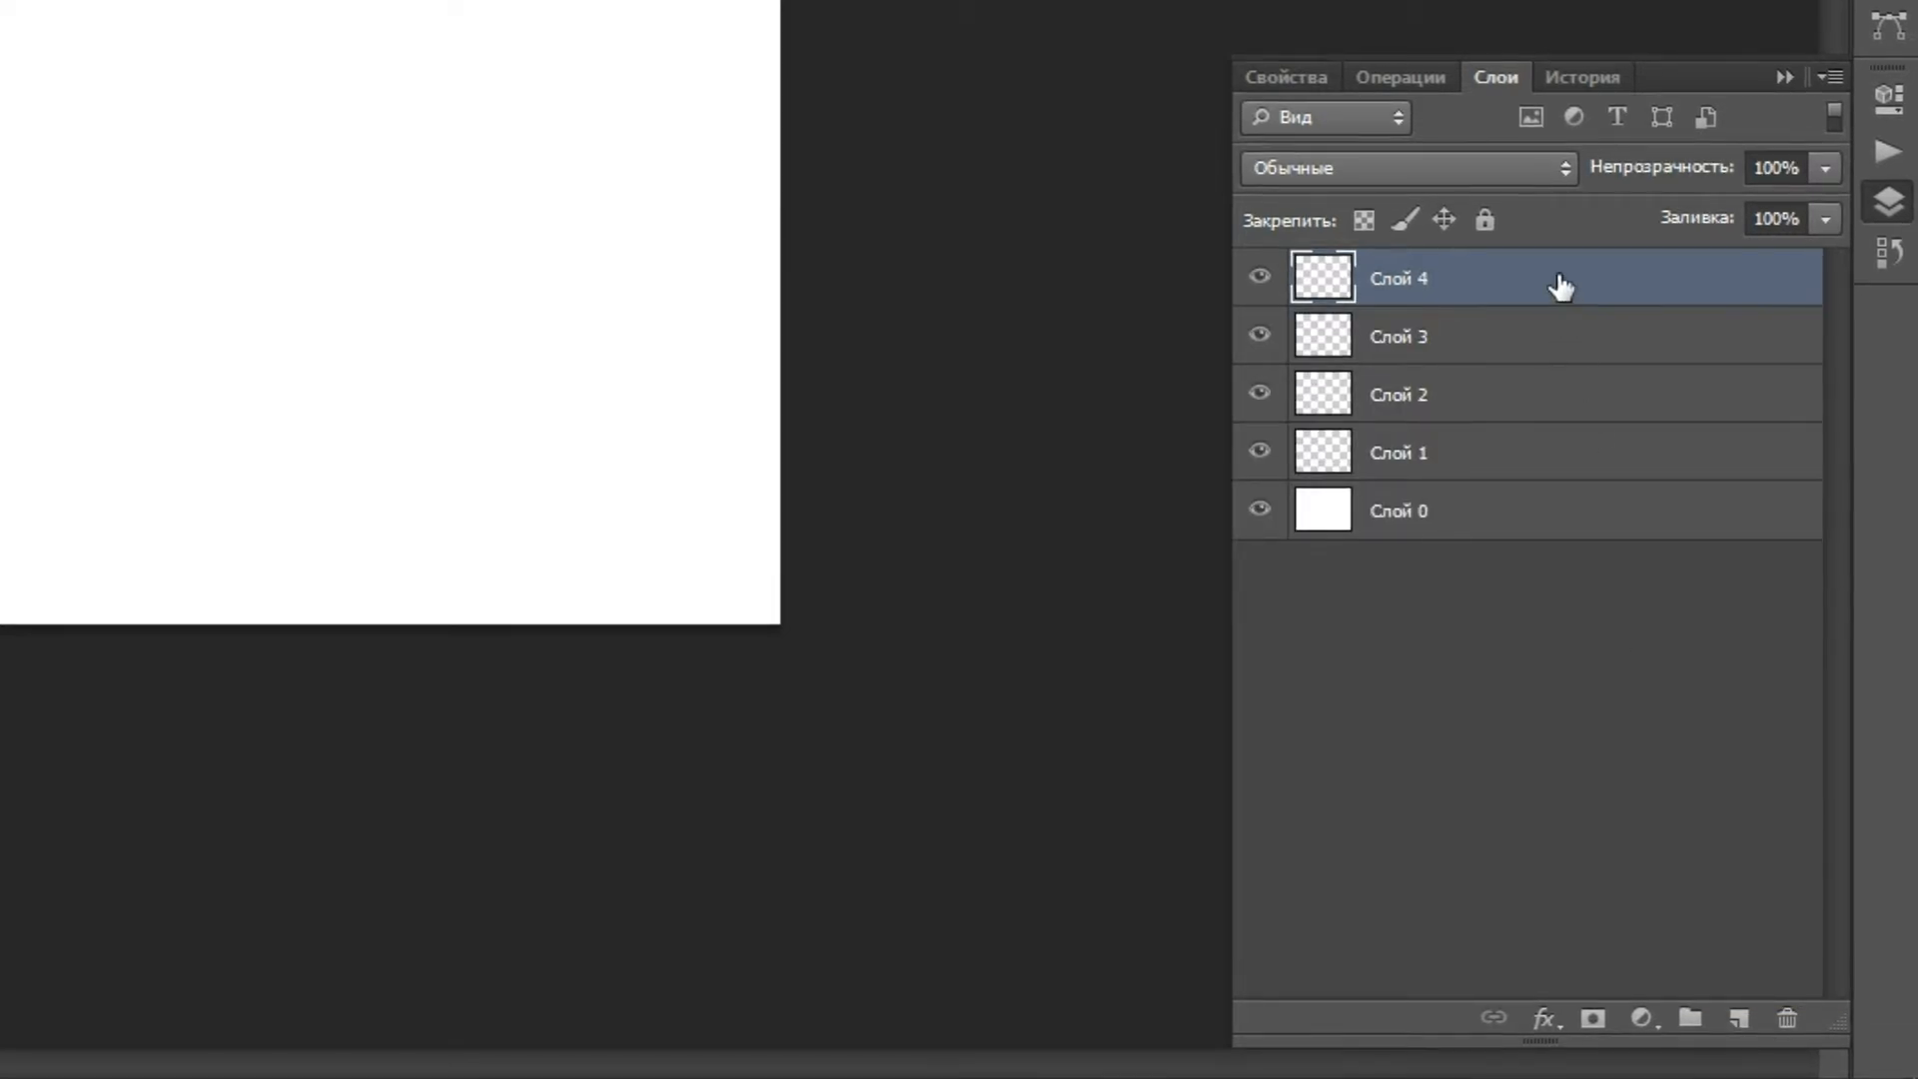
pyautogui.doubleClick(1604, 287)
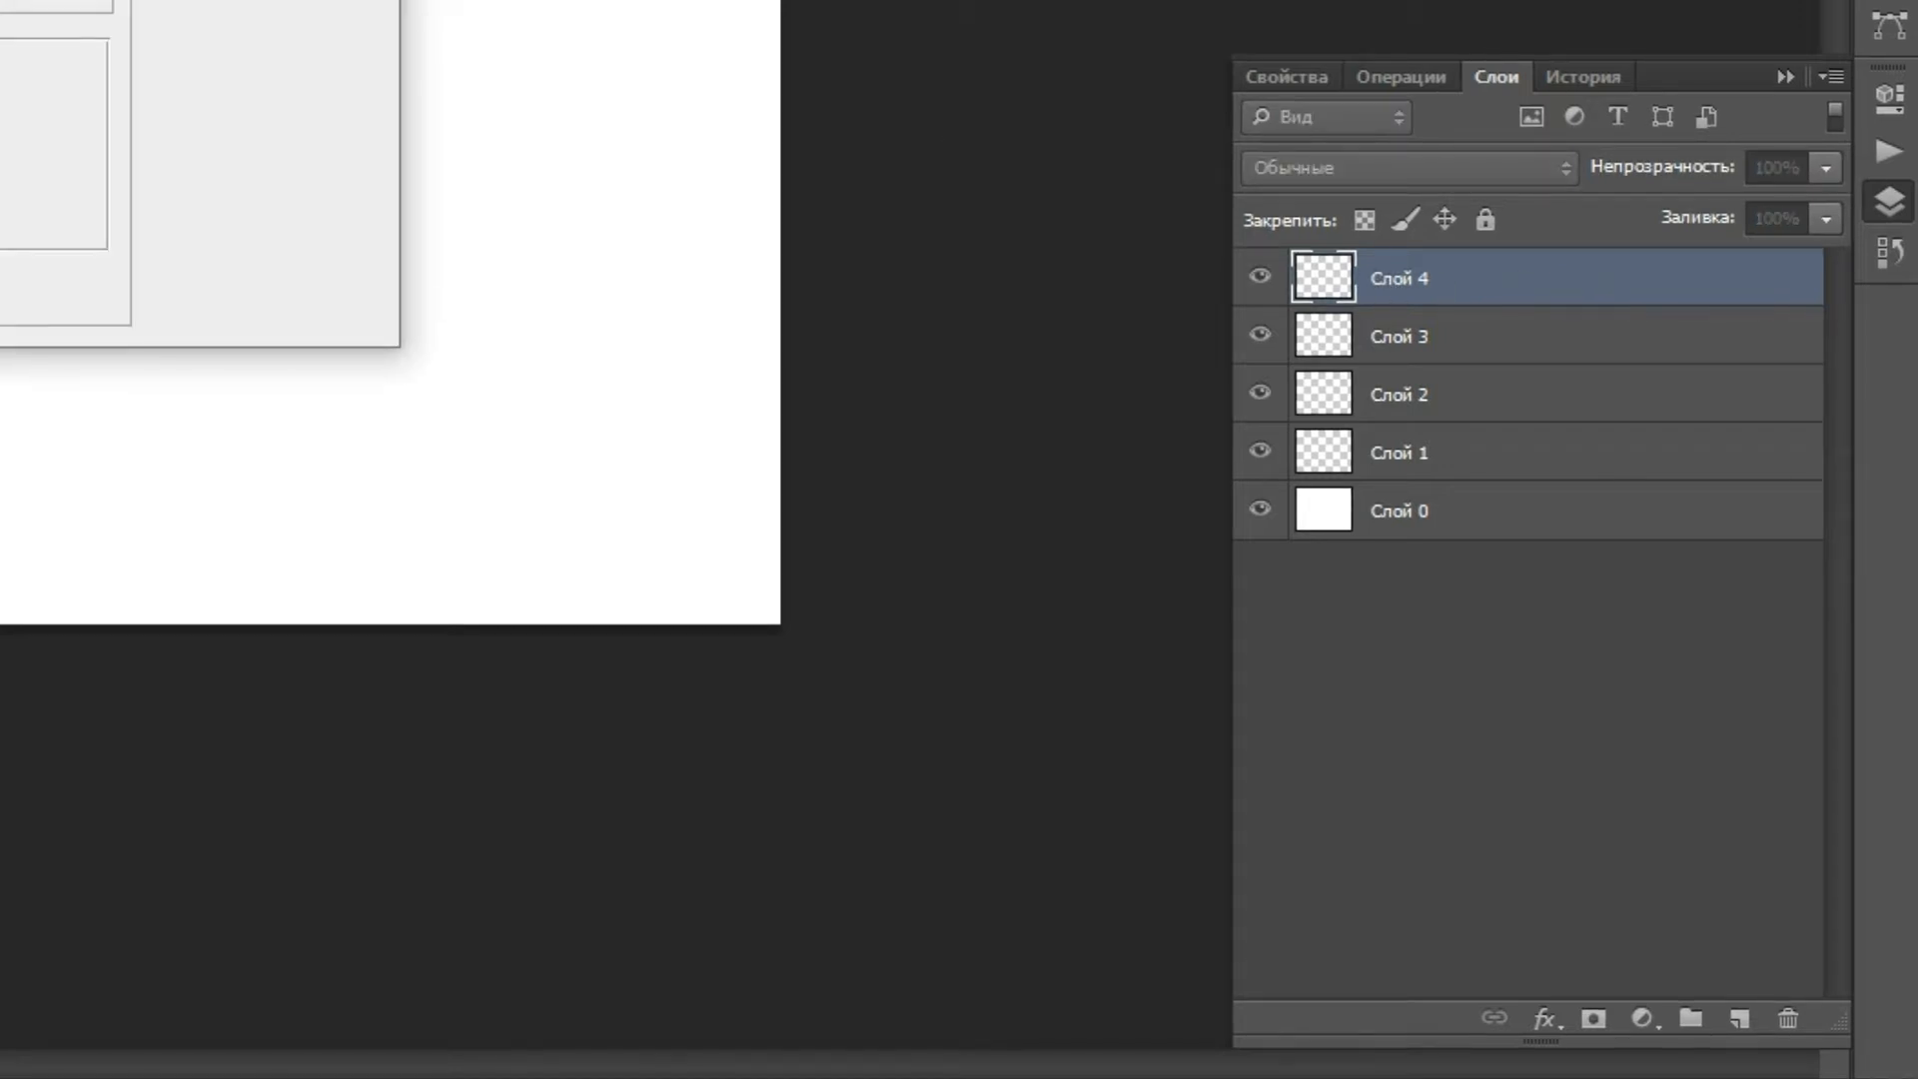
pyautogui.press('Escape')
# Delete the four empty layers, keeping only the white base layer
pyautogui.click(1794, 1022)
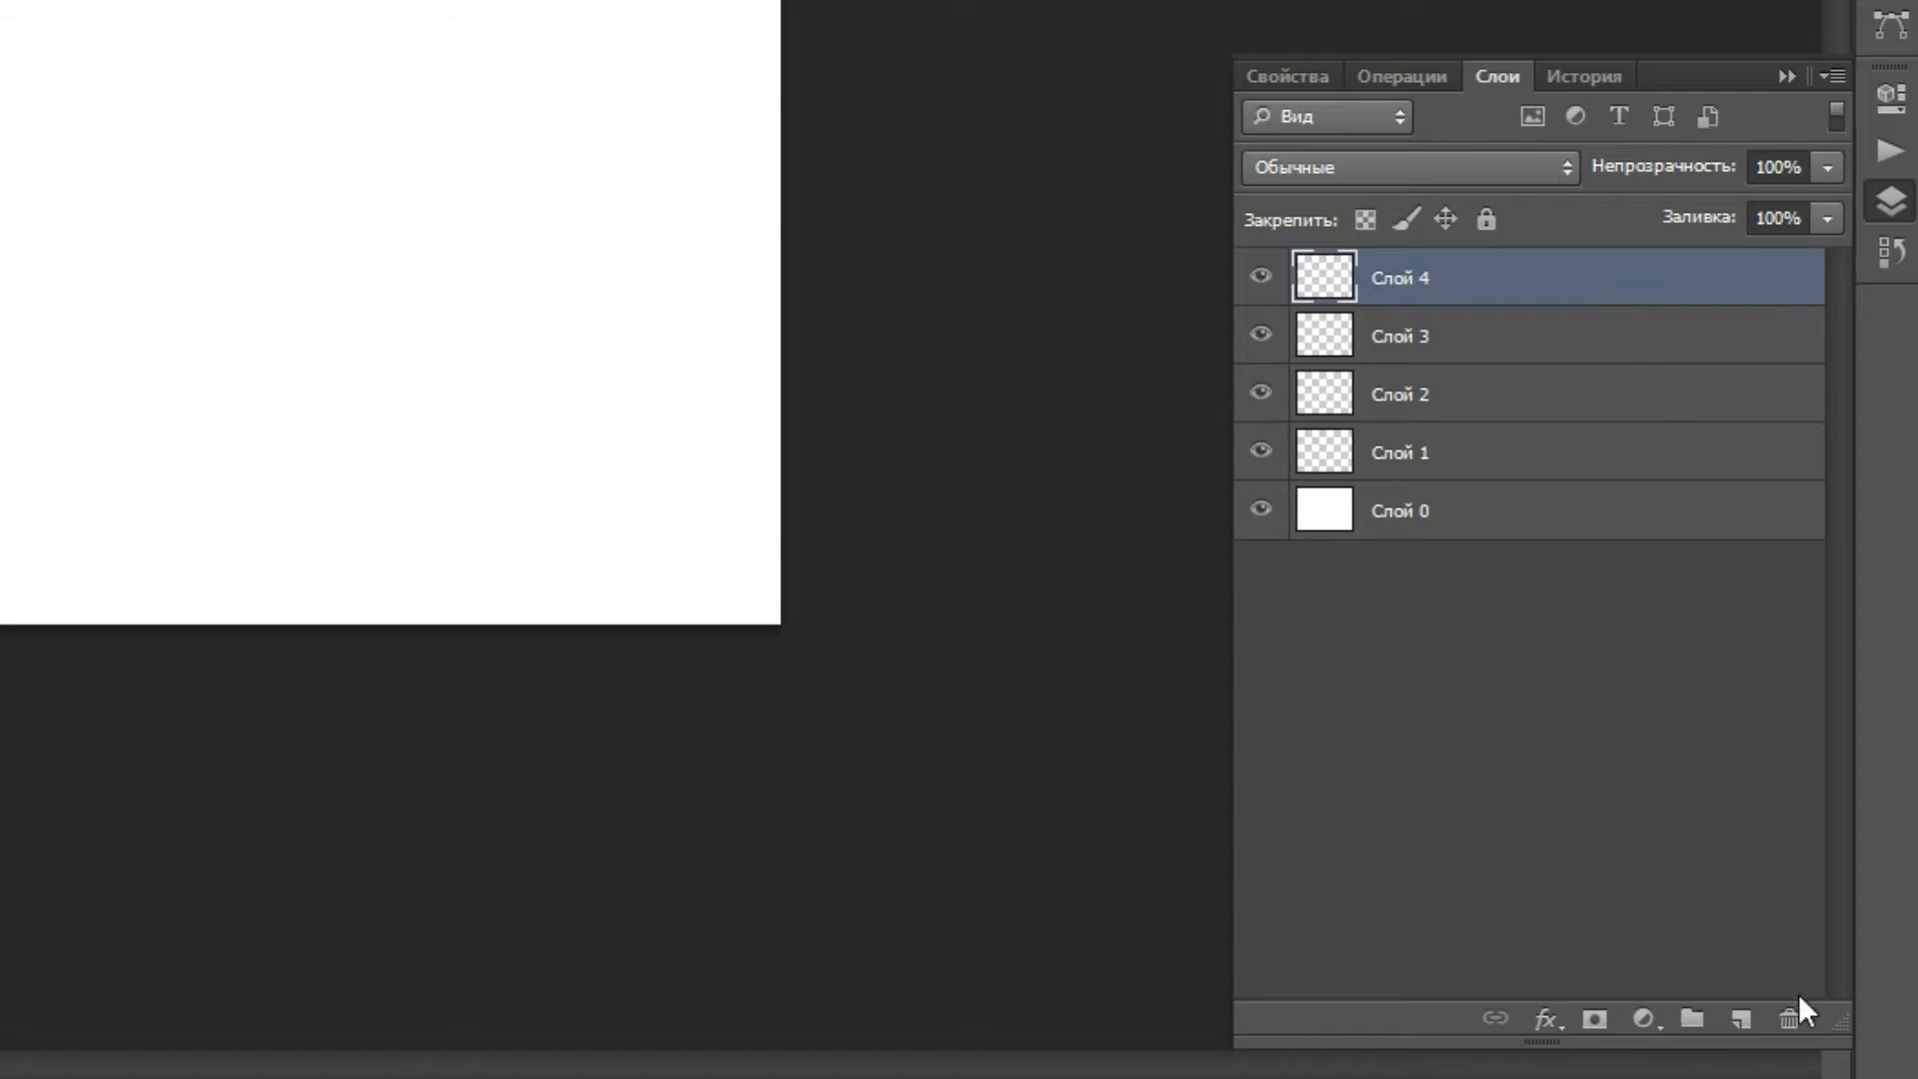
pyautogui.click(1808, 1029)
pyautogui.click(1807, 1029)
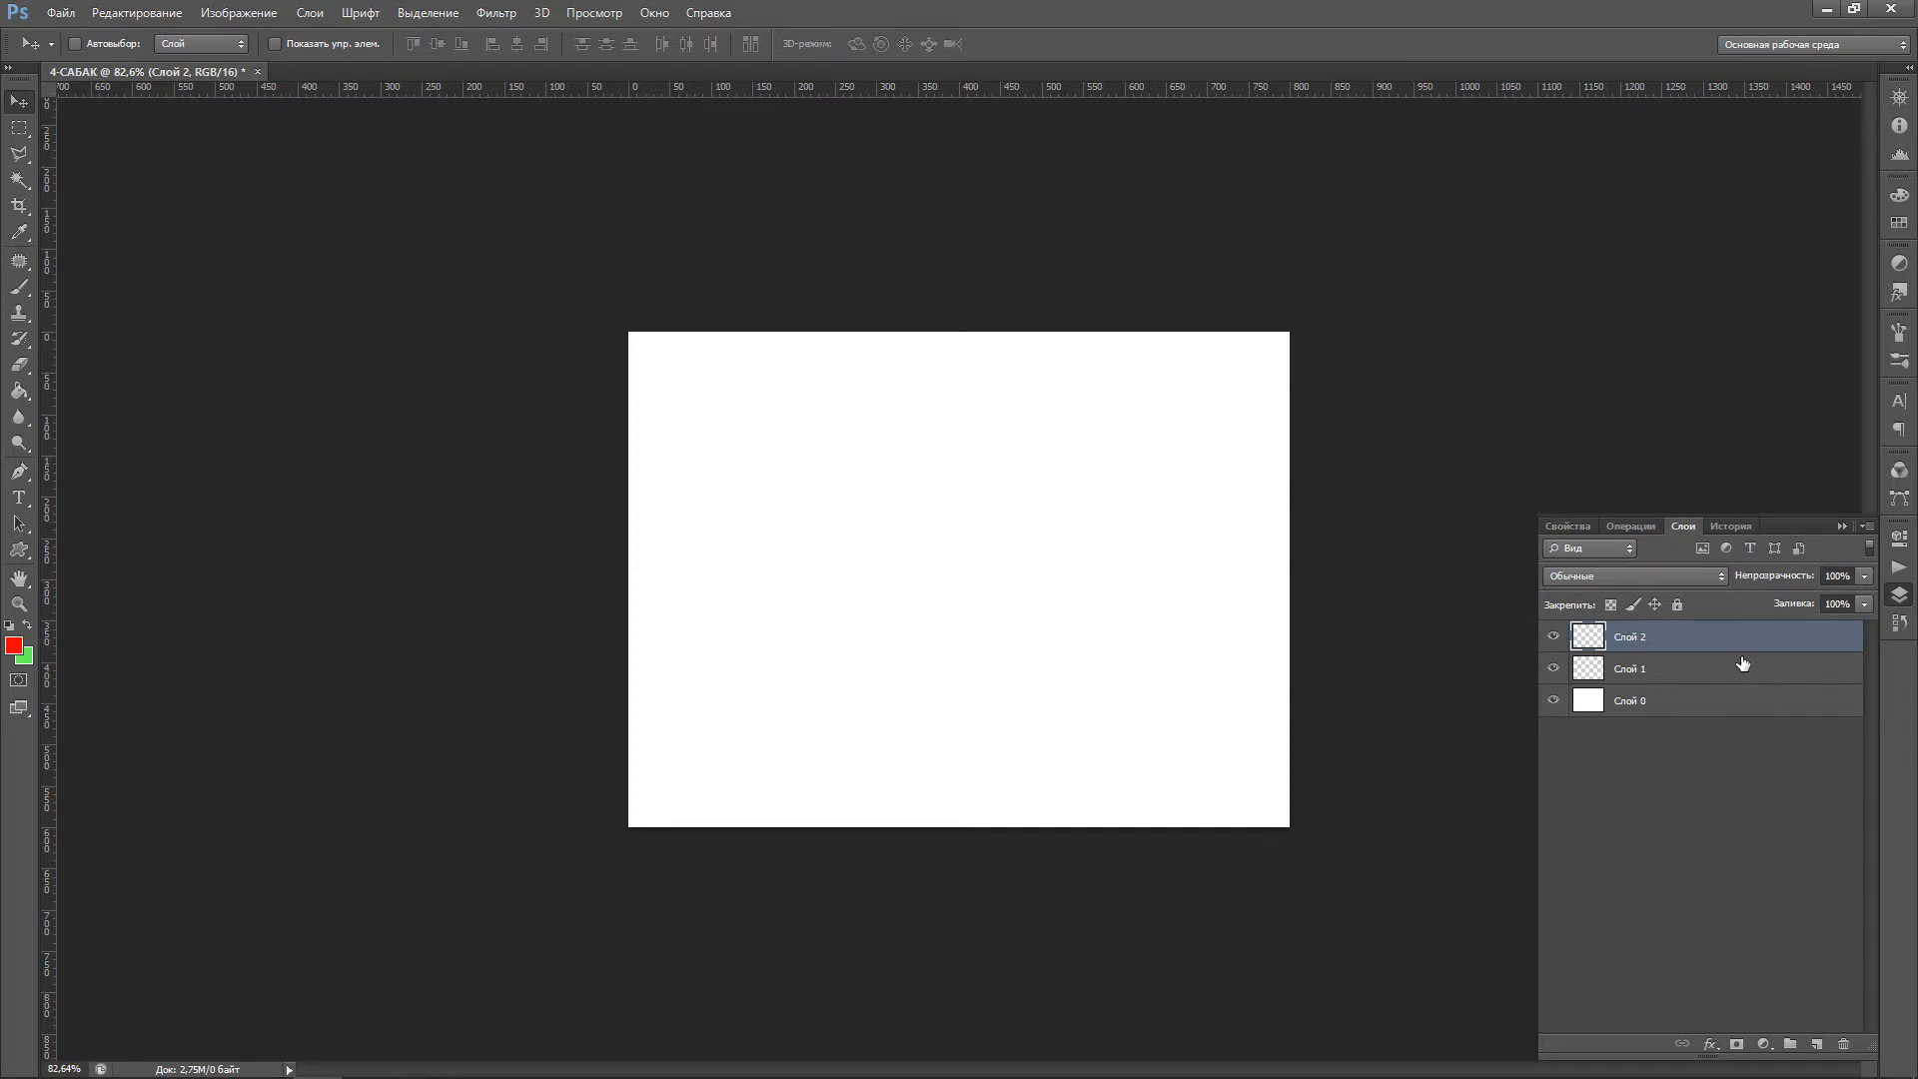
pyautogui.moveTo(1759, 636); pyautogui.dragTo(1857, 1055)
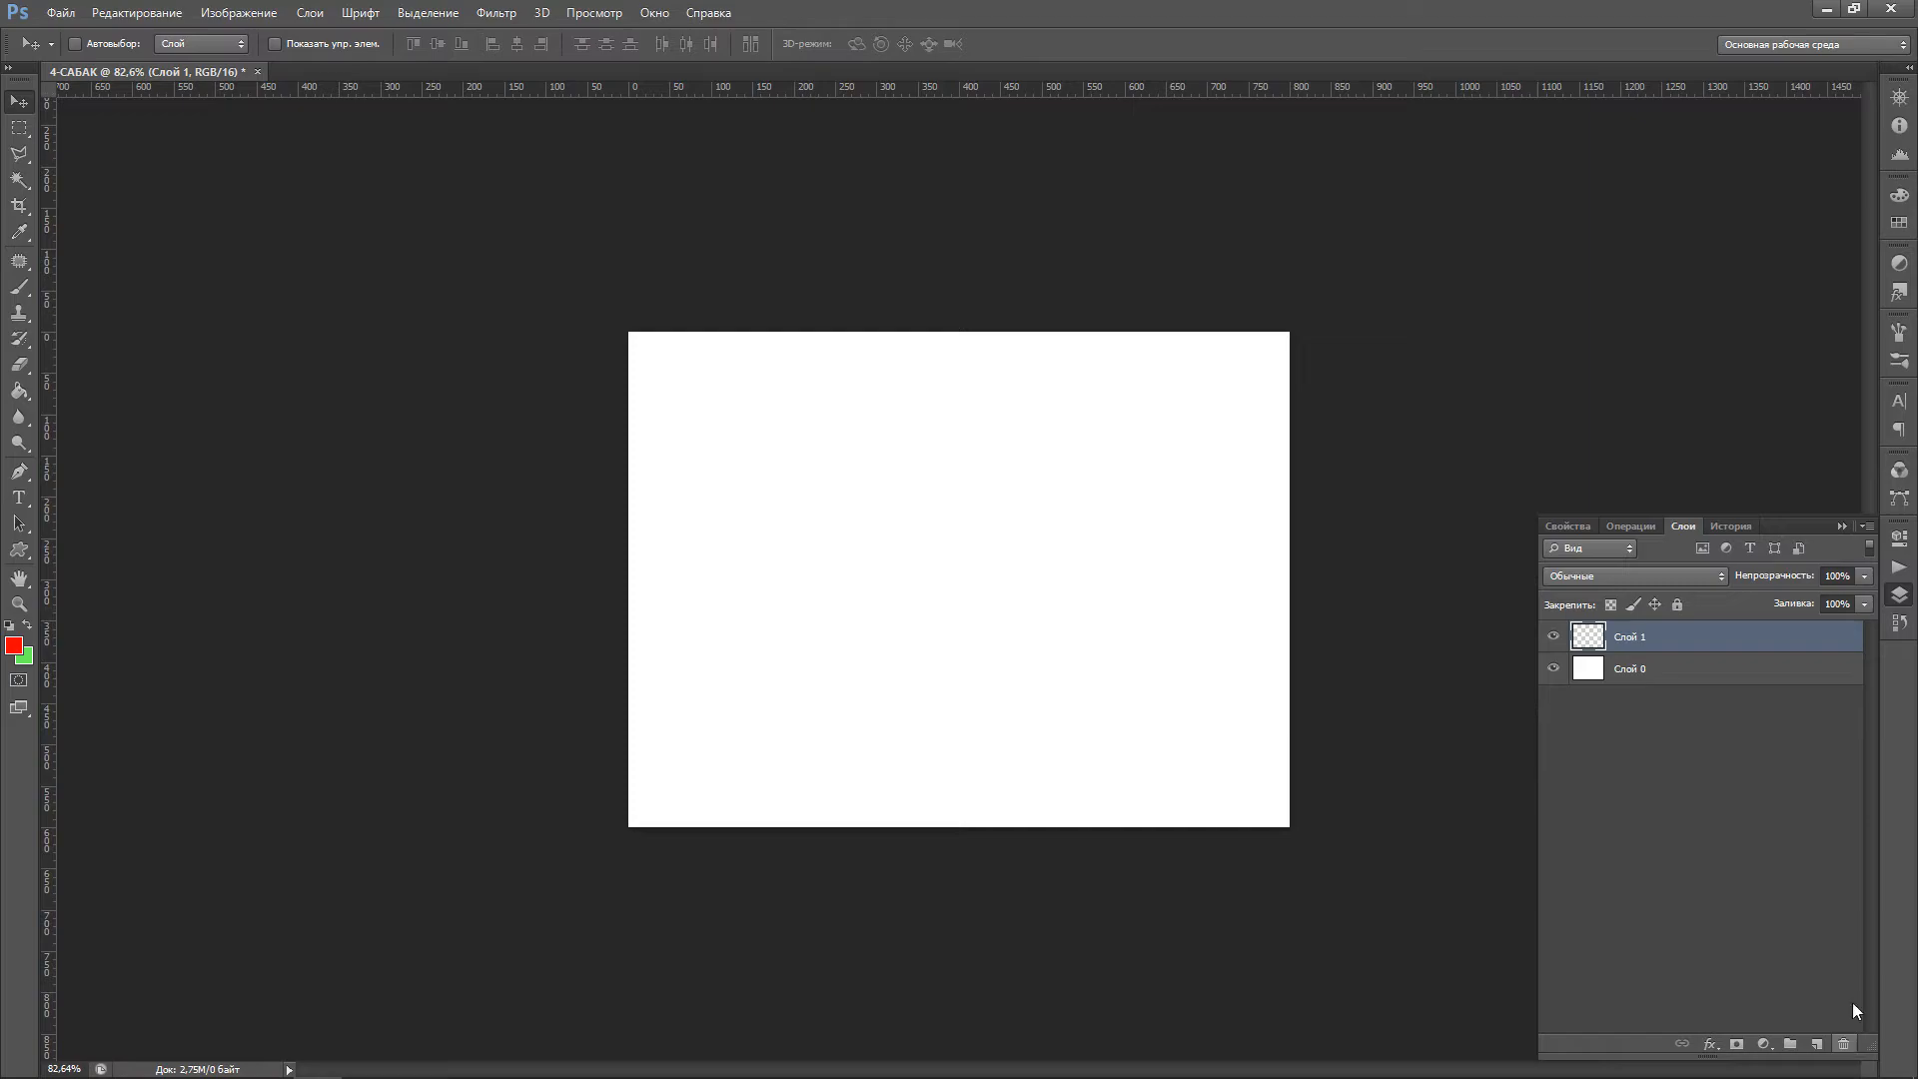
pyautogui.moveTo(1729, 646); pyautogui.dragTo(1851, 1048)
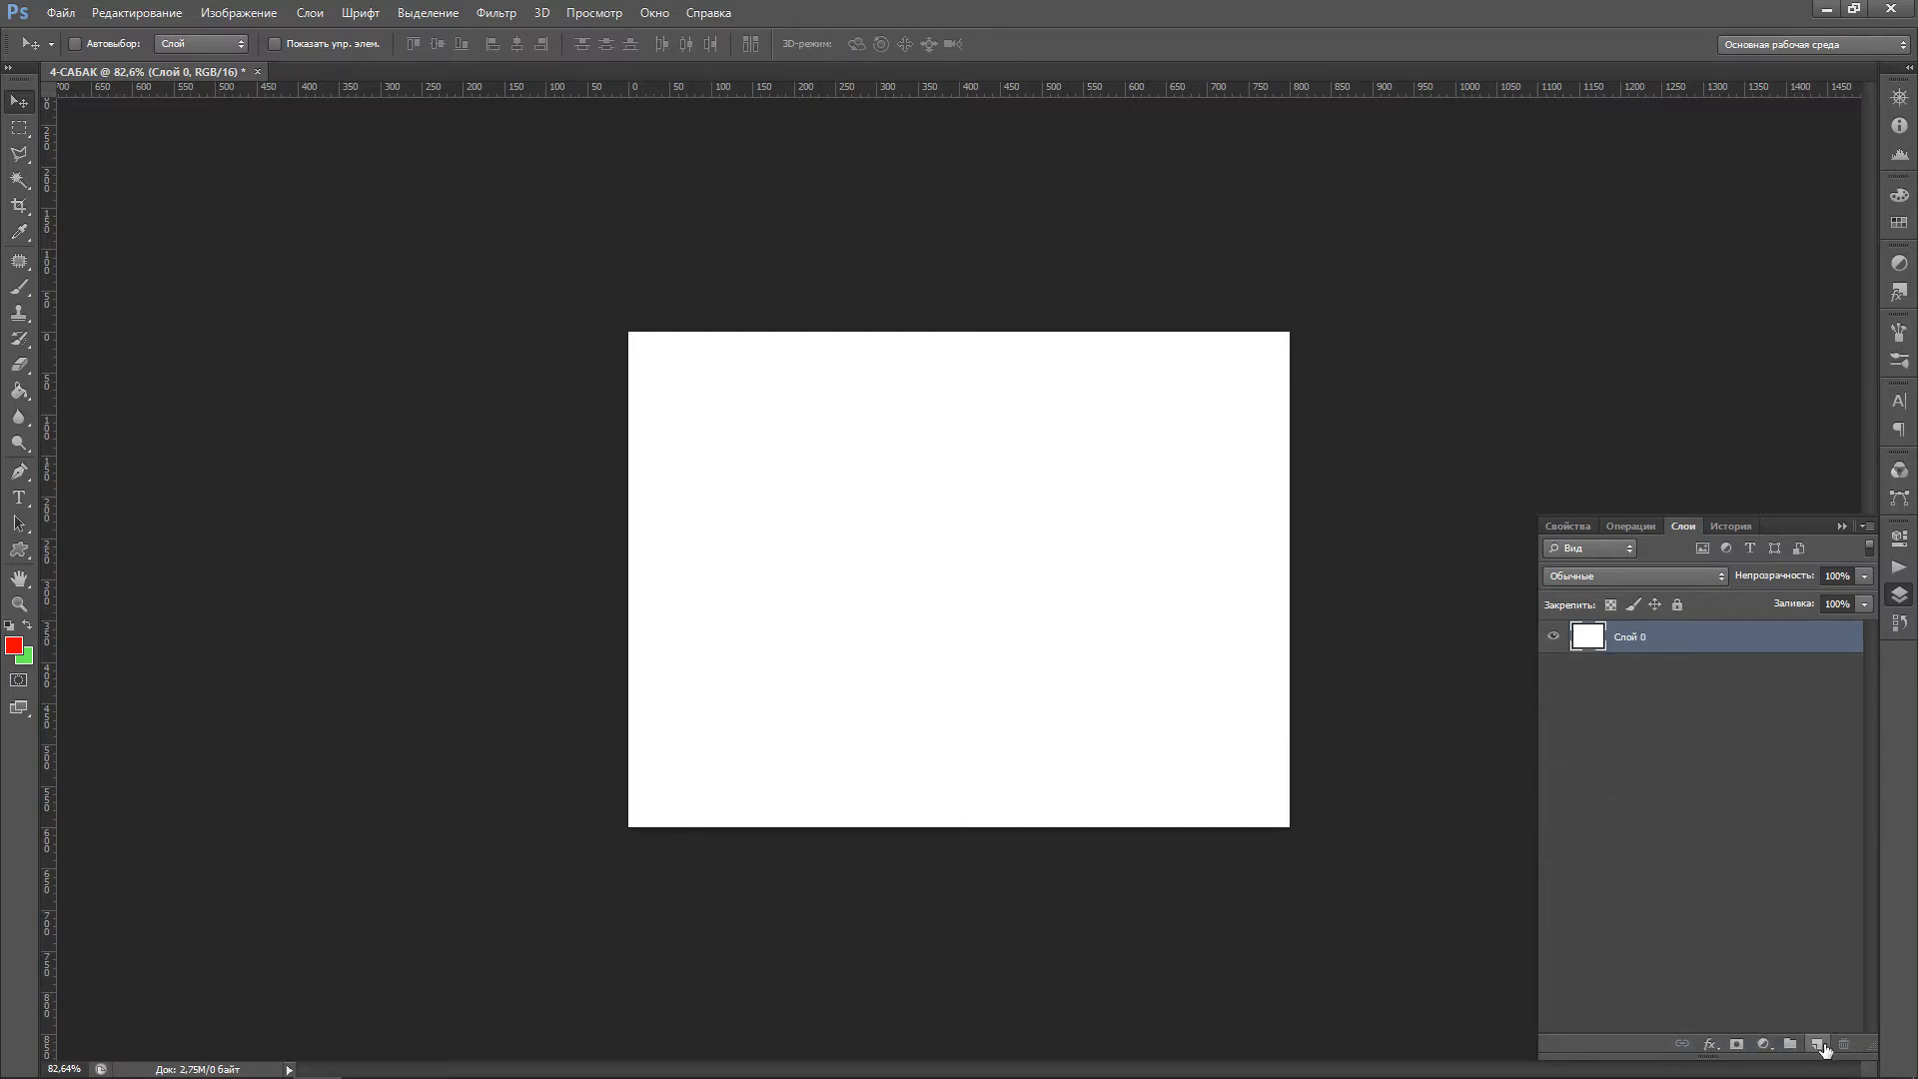
# Add two new empty layers above the white base layer Слой 0
pyautogui.click(1818, 1045)
pyautogui.click(1818, 1045)
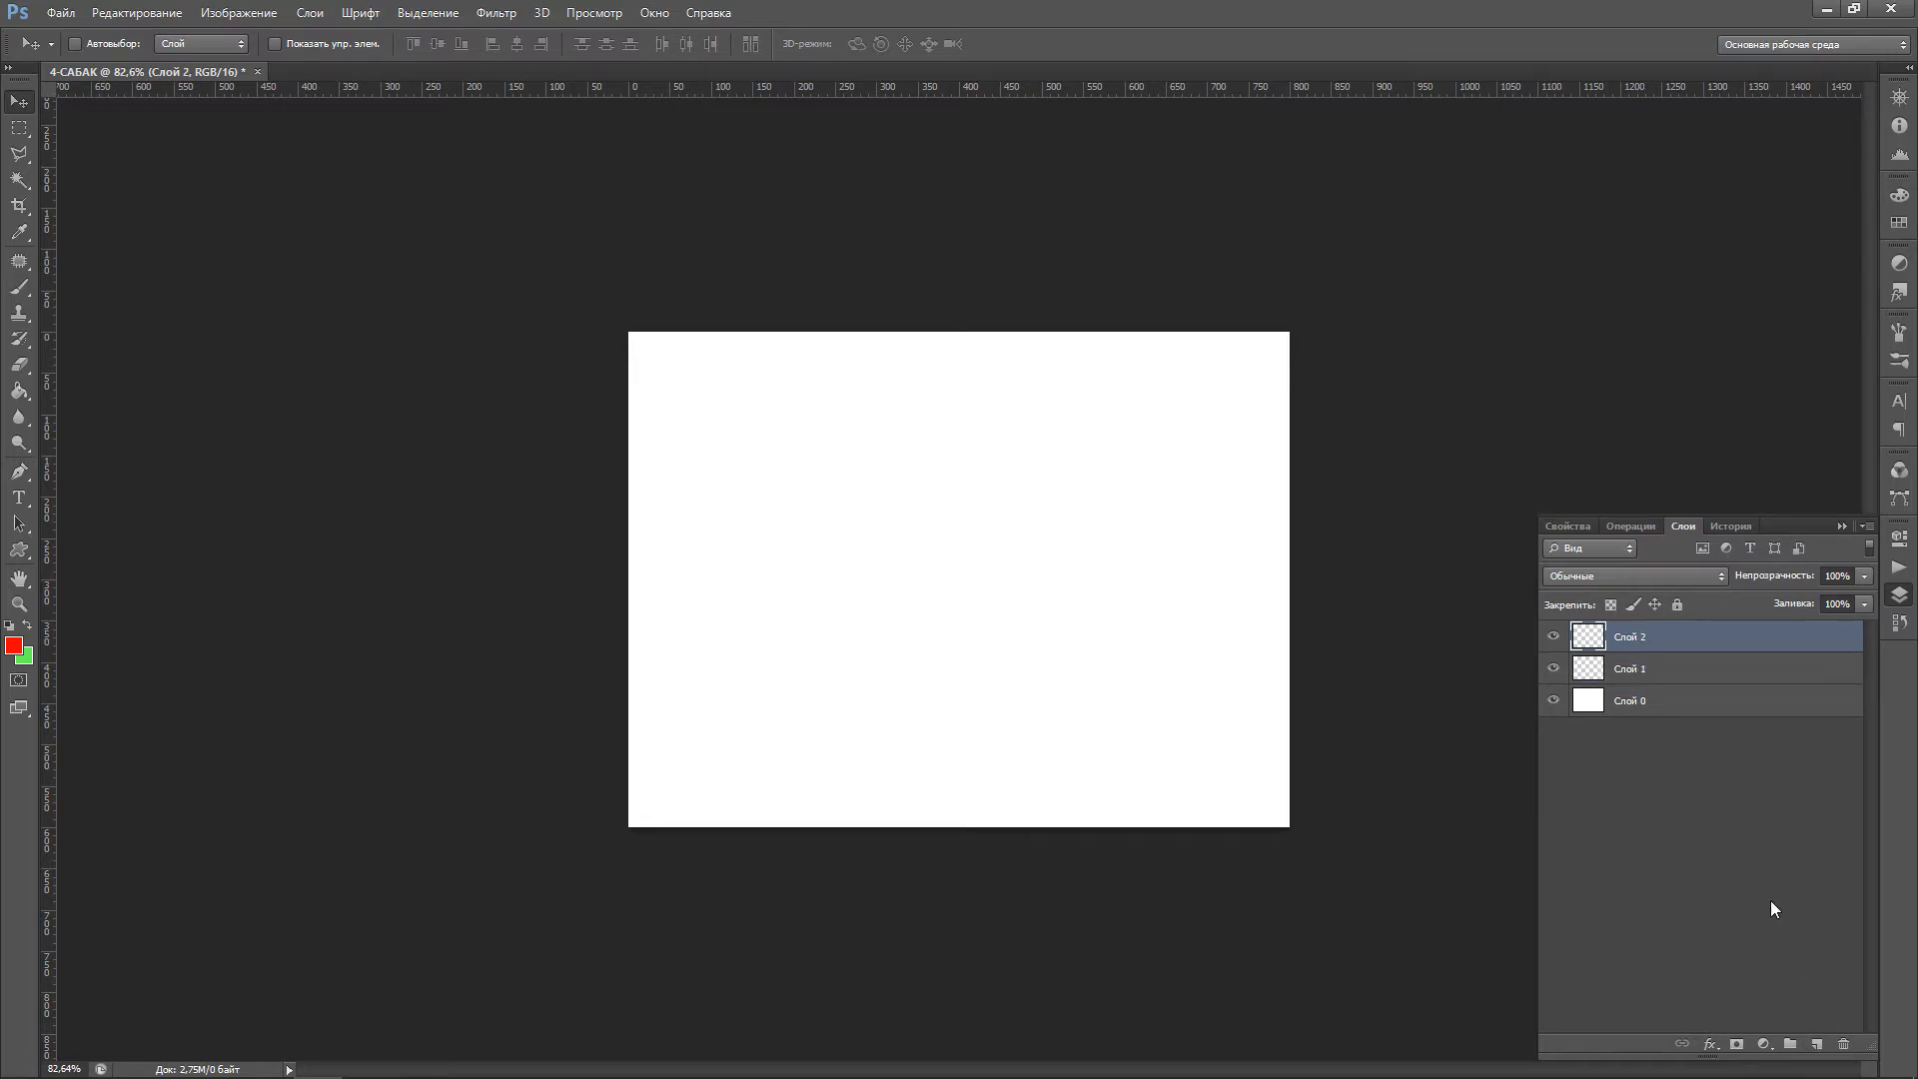
pyautogui.click(1637, 712)
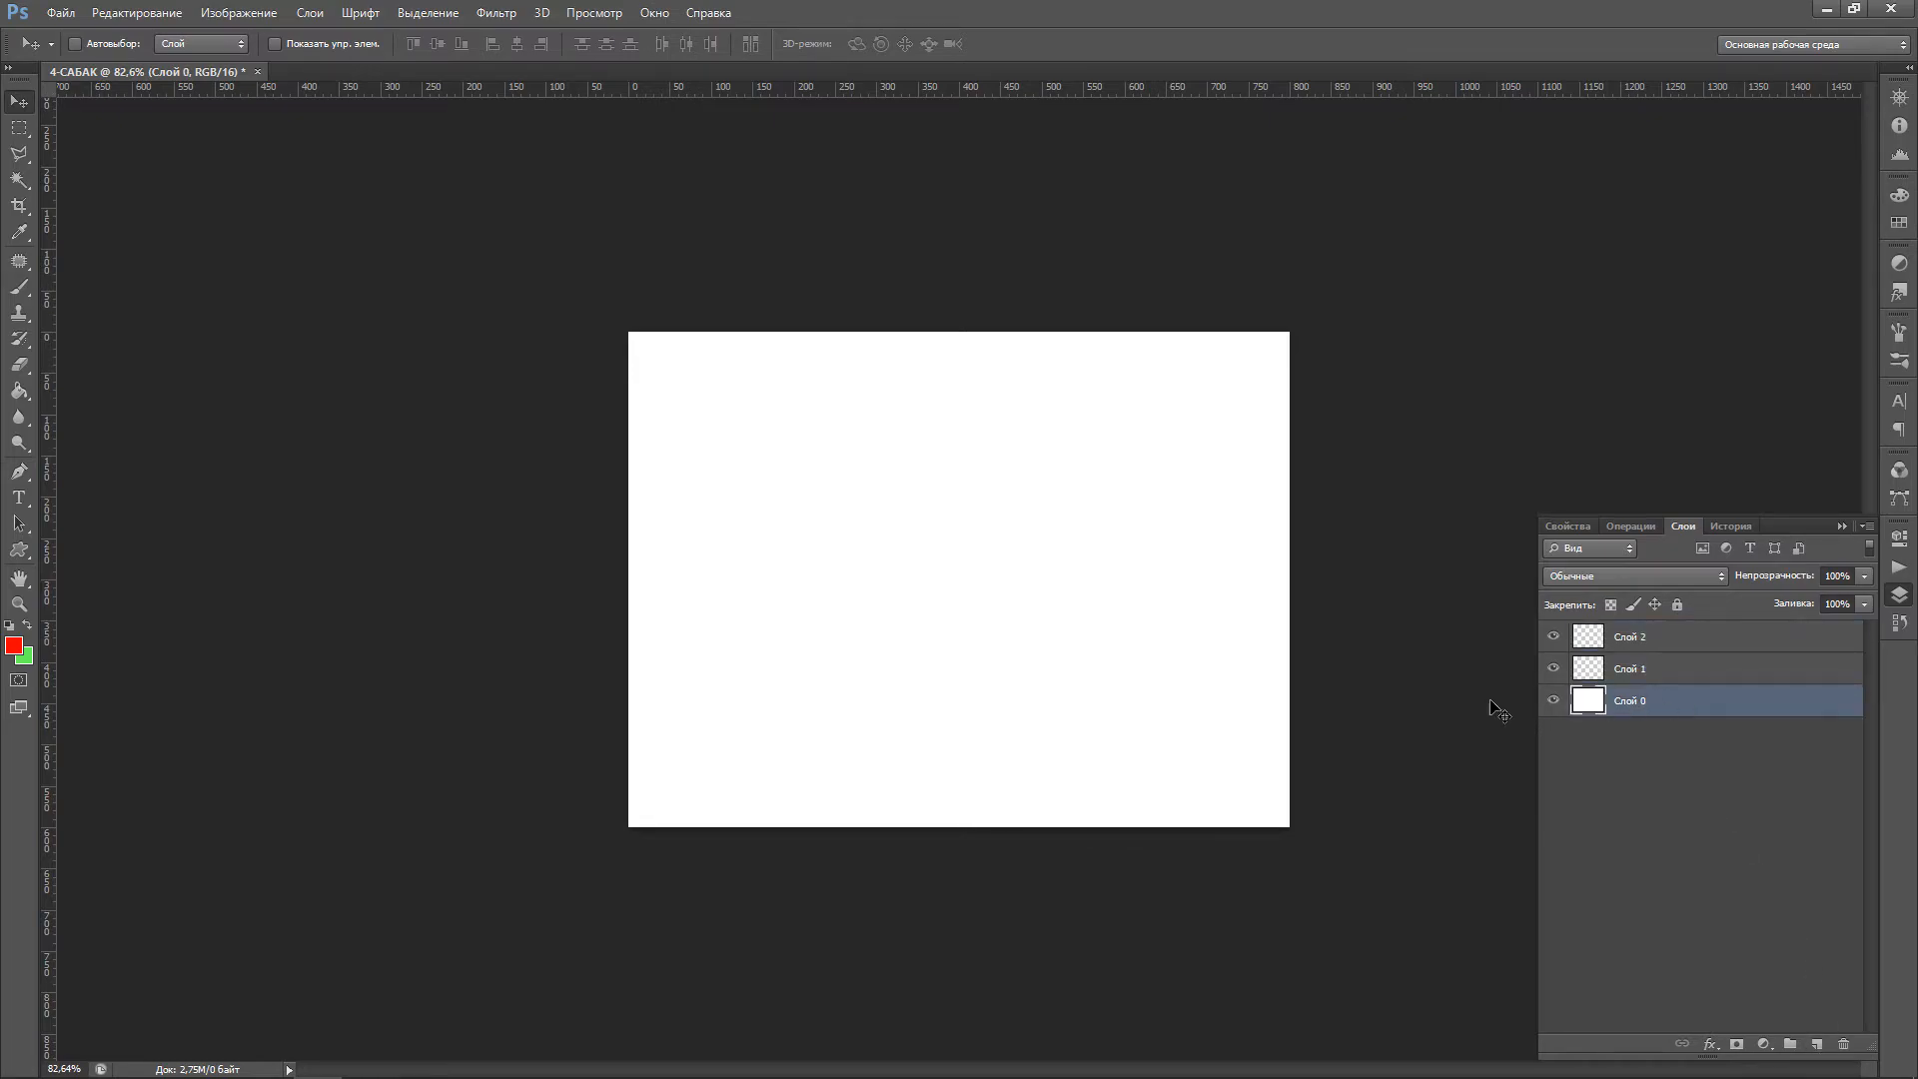
# With Слой 1 active, make a large rectangular selection in the middle of the canvas
pyautogui.click(1684, 676)
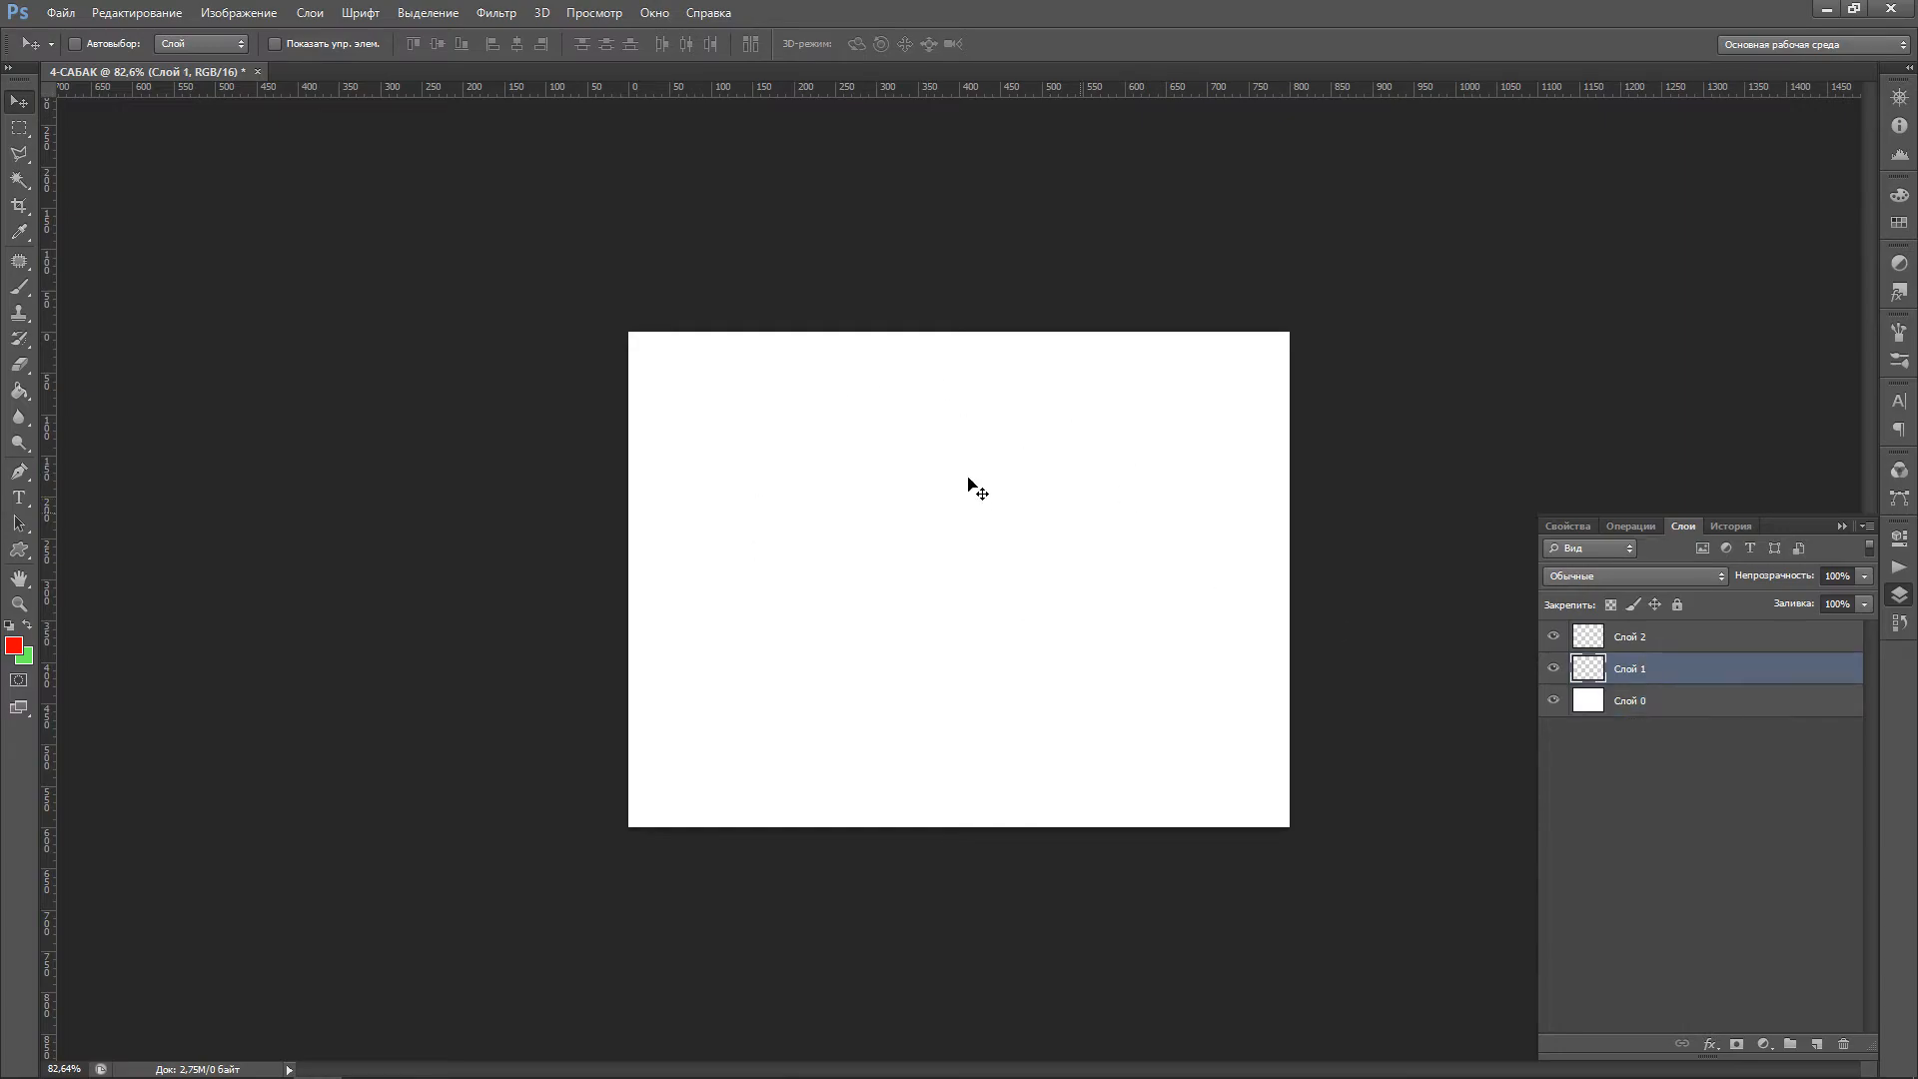
pyautogui.click(19, 127)
pyautogui.moveTo(758, 397); pyautogui.dragTo(1178, 780)
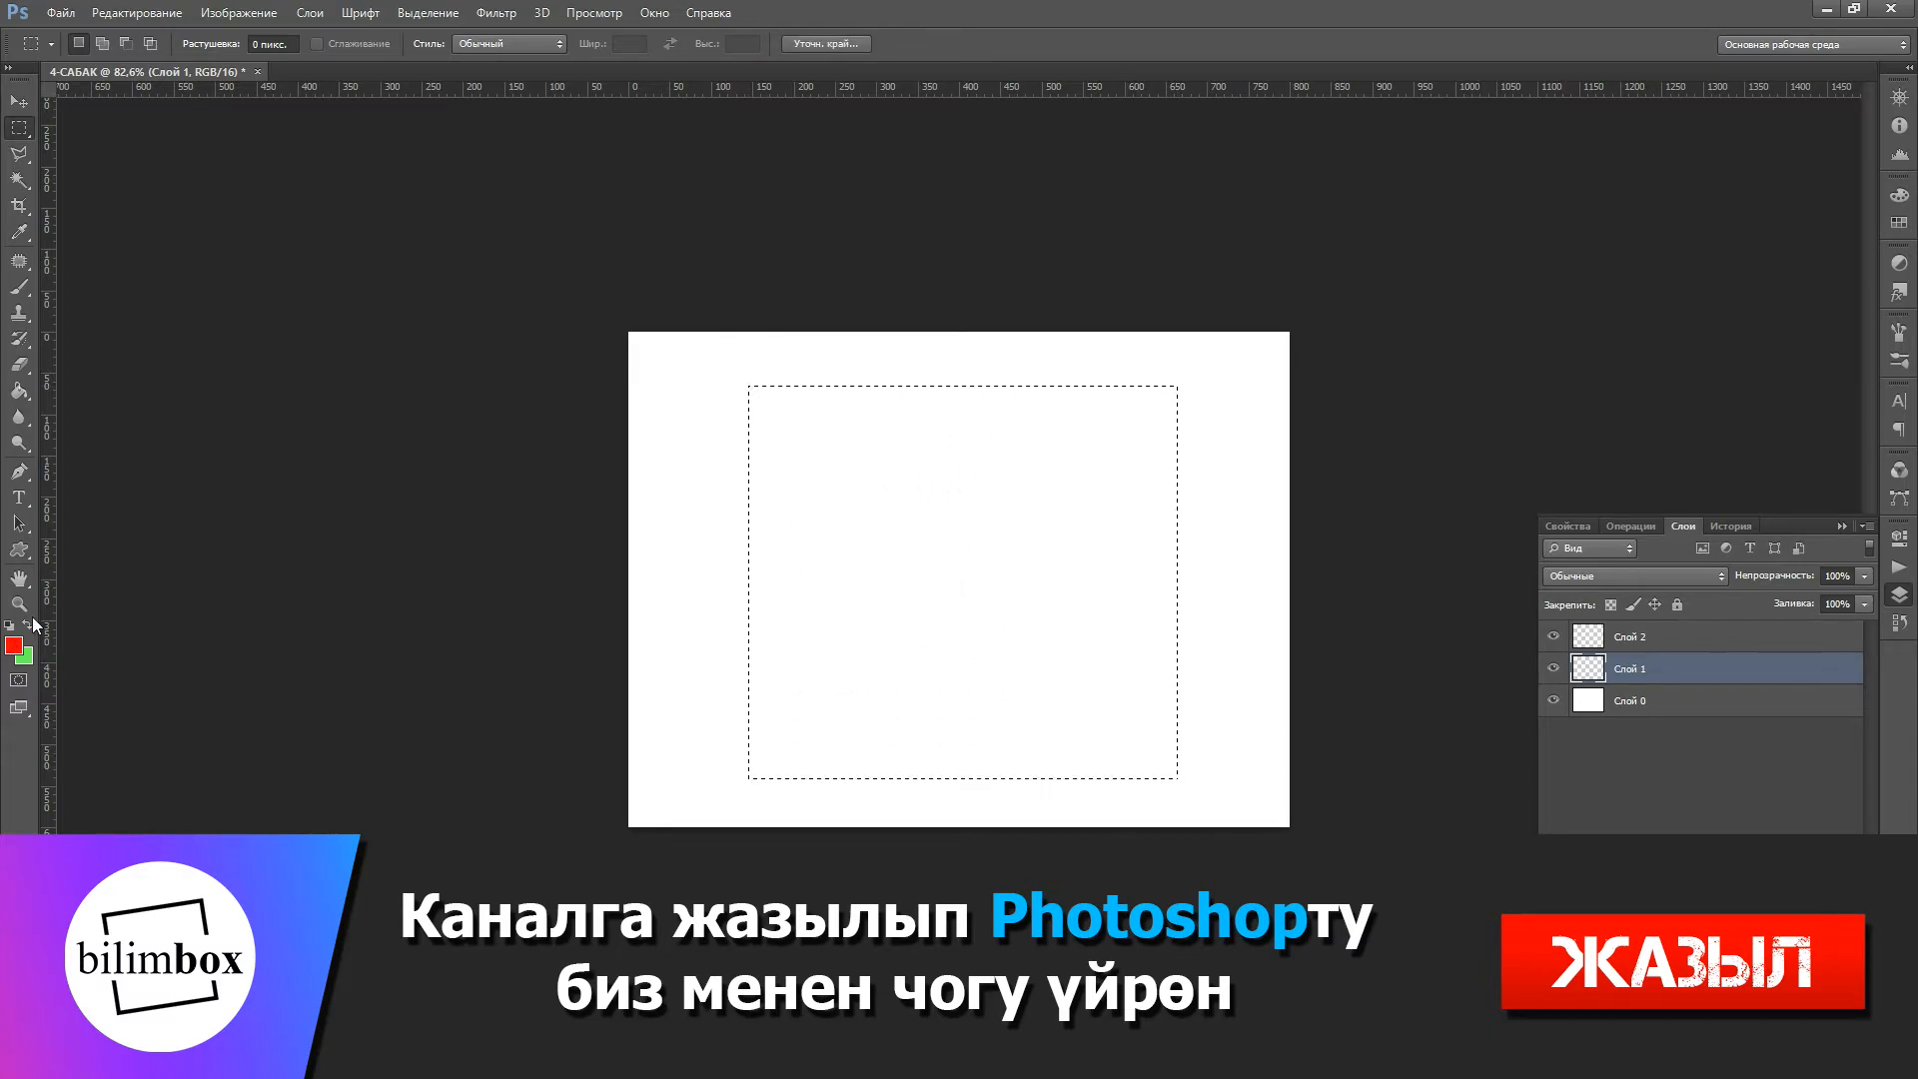
# Set the foreground colour to black, fill the rectangular selection on Слой 1 with it, and deselect
pyautogui.click(14, 646)
pyautogui.moveTo(202, 753); pyautogui.dragTo(212, 954)
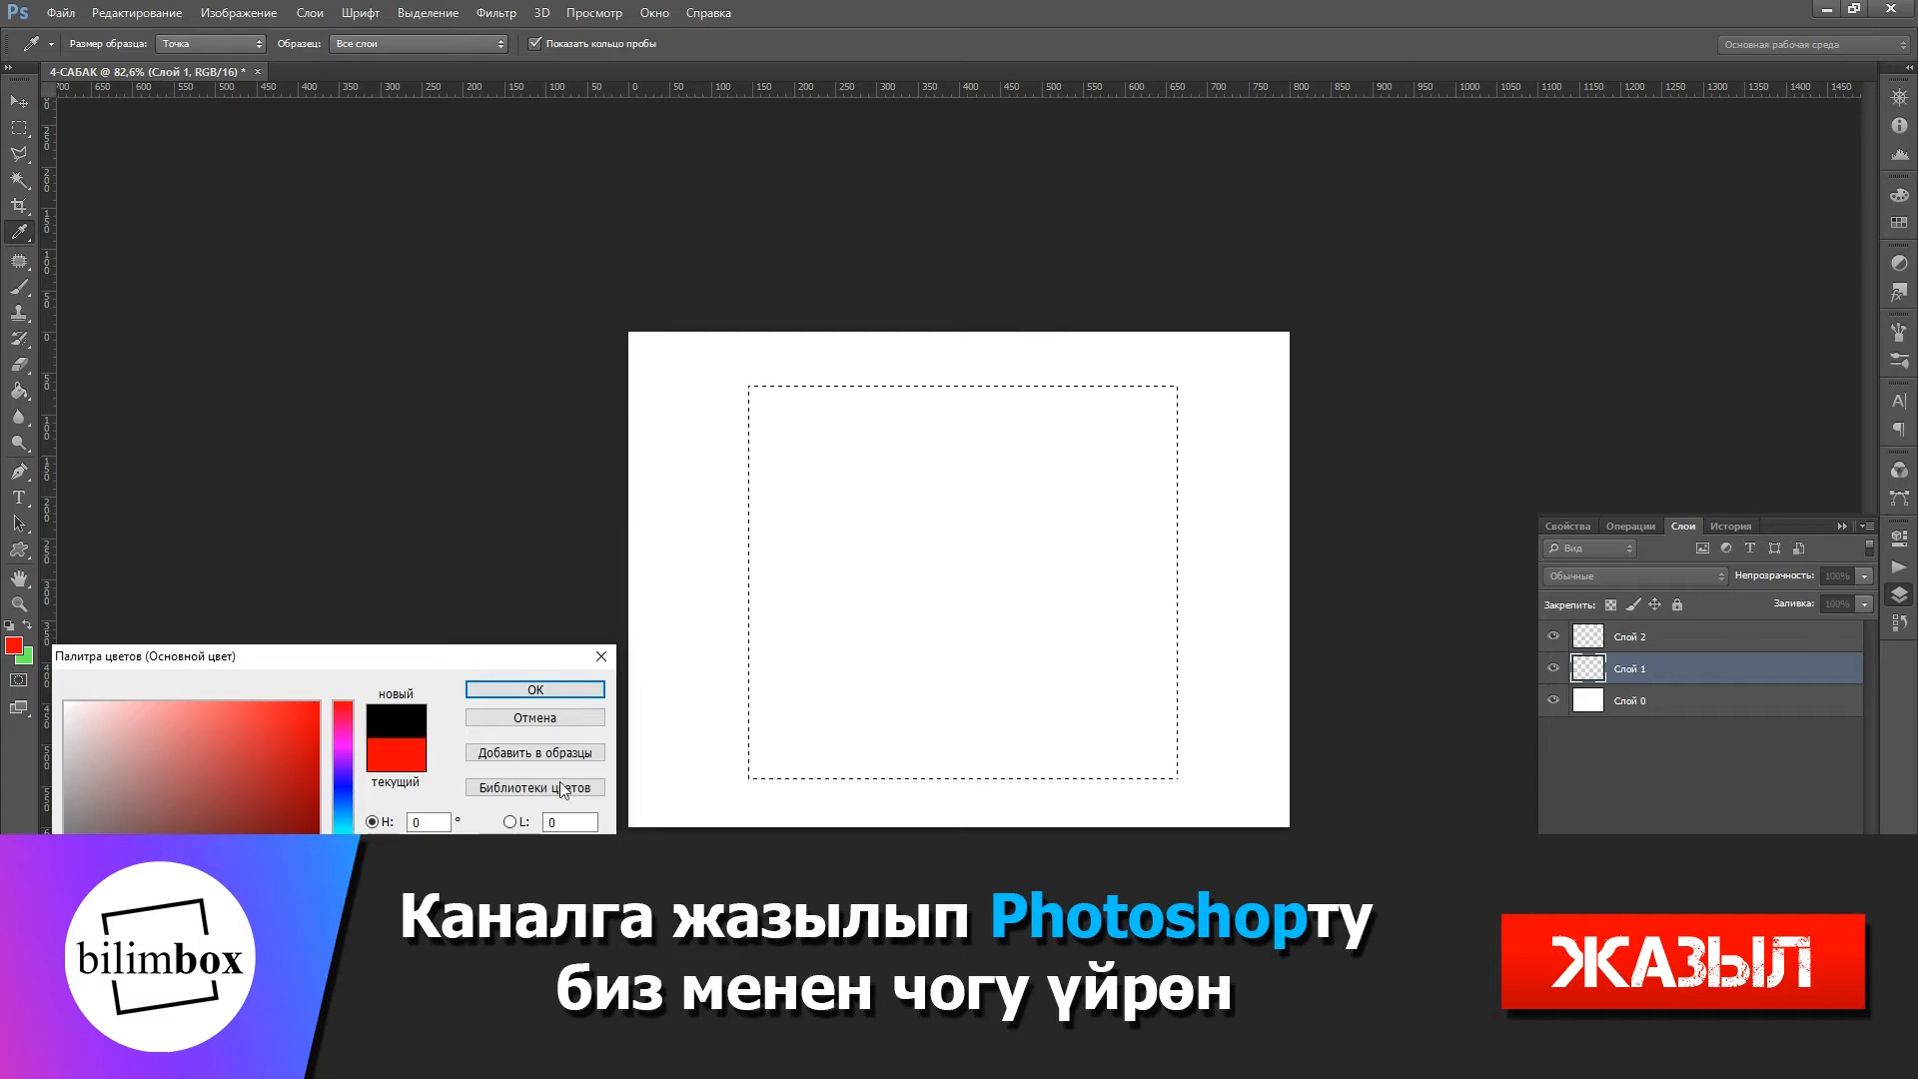
pyautogui.click(534, 691)
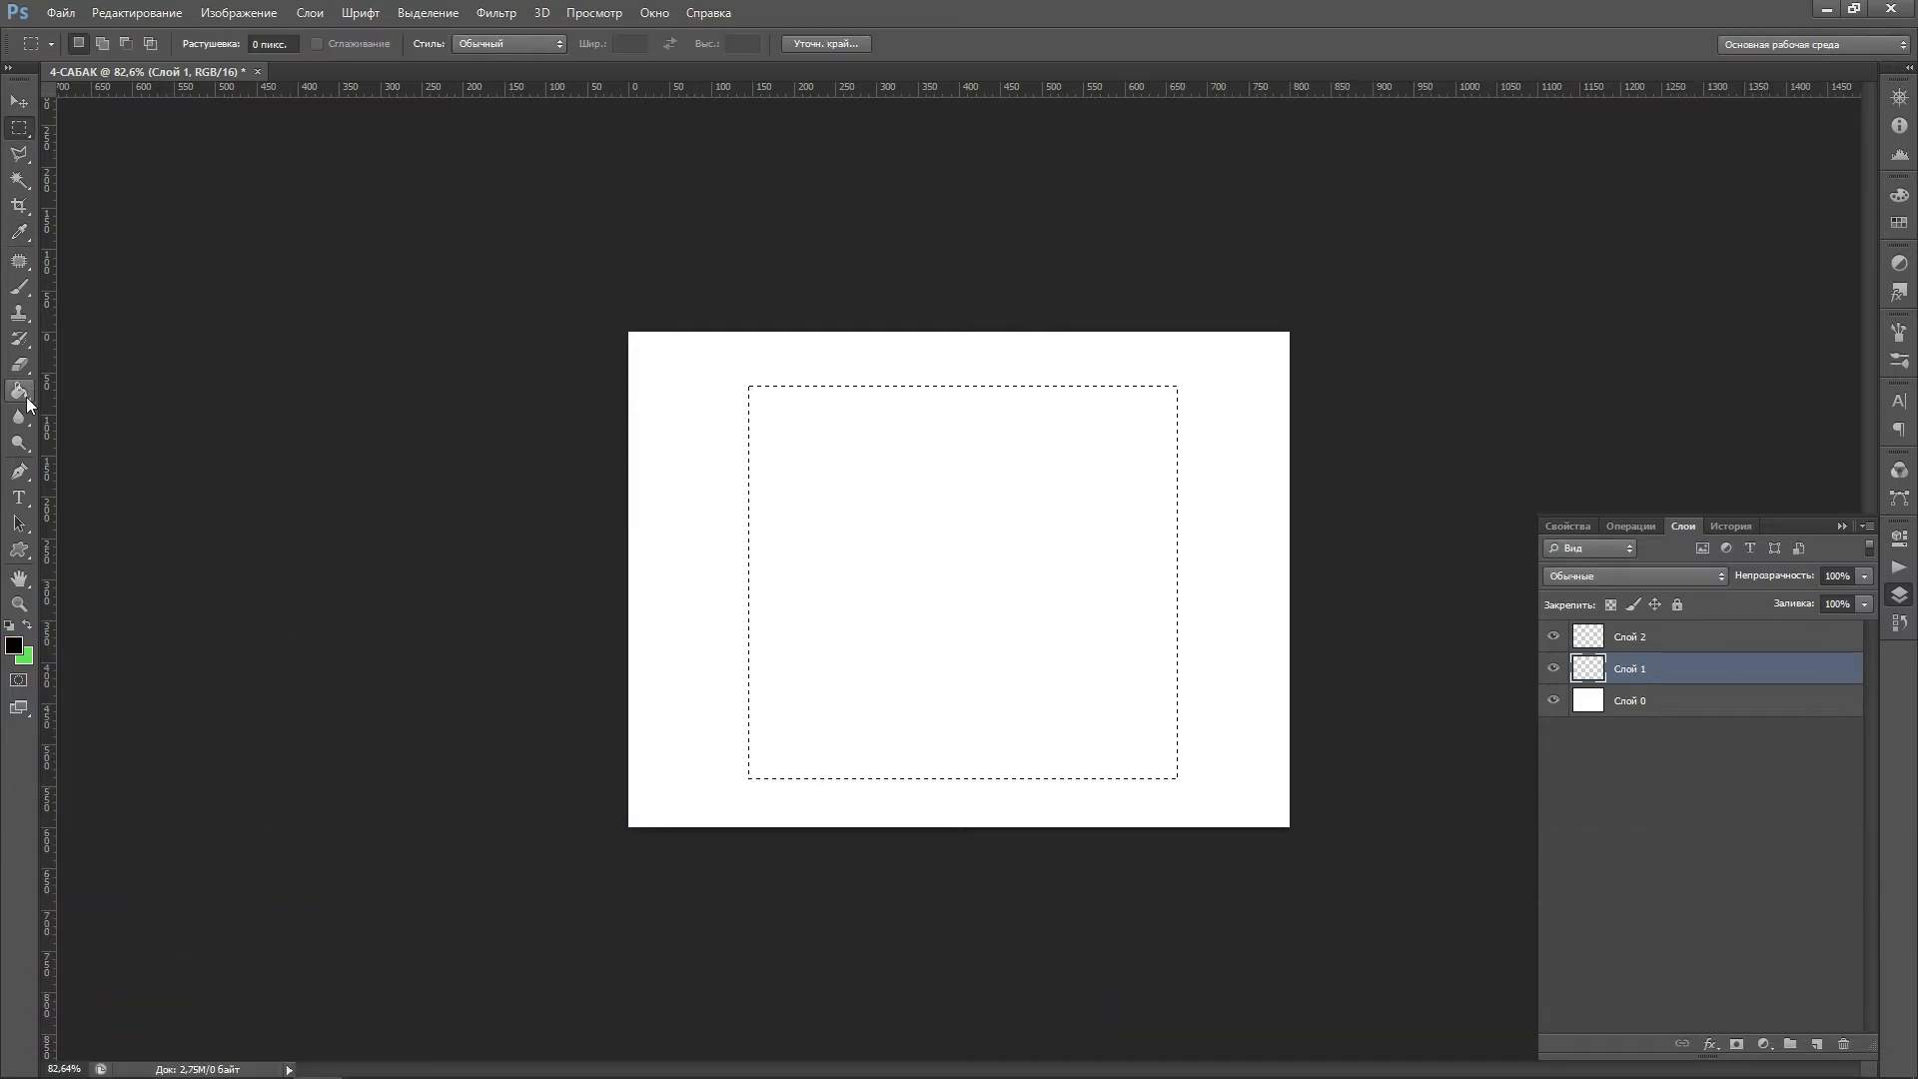
pyautogui.click(20, 392)
pyautogui.click(894, 560)
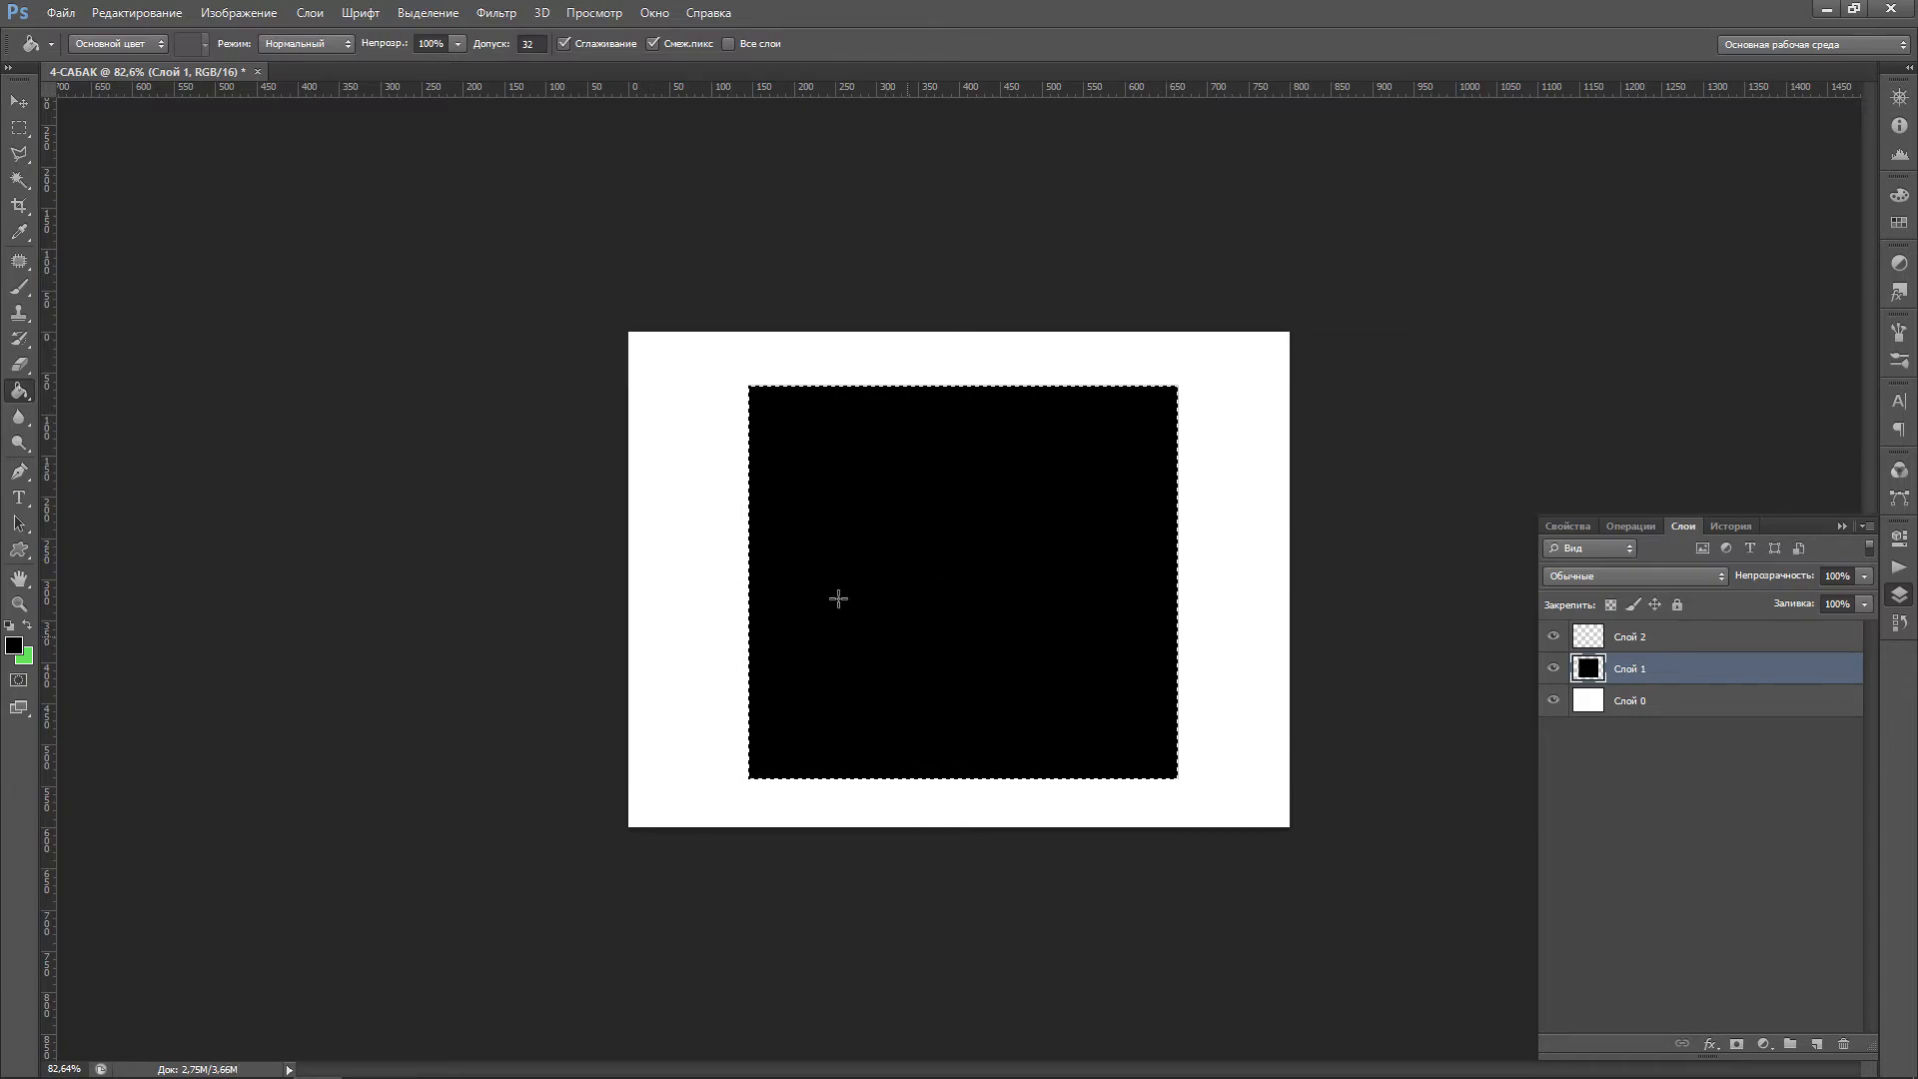
pyautogui.press('m')
pyautogui.click(902, 530)
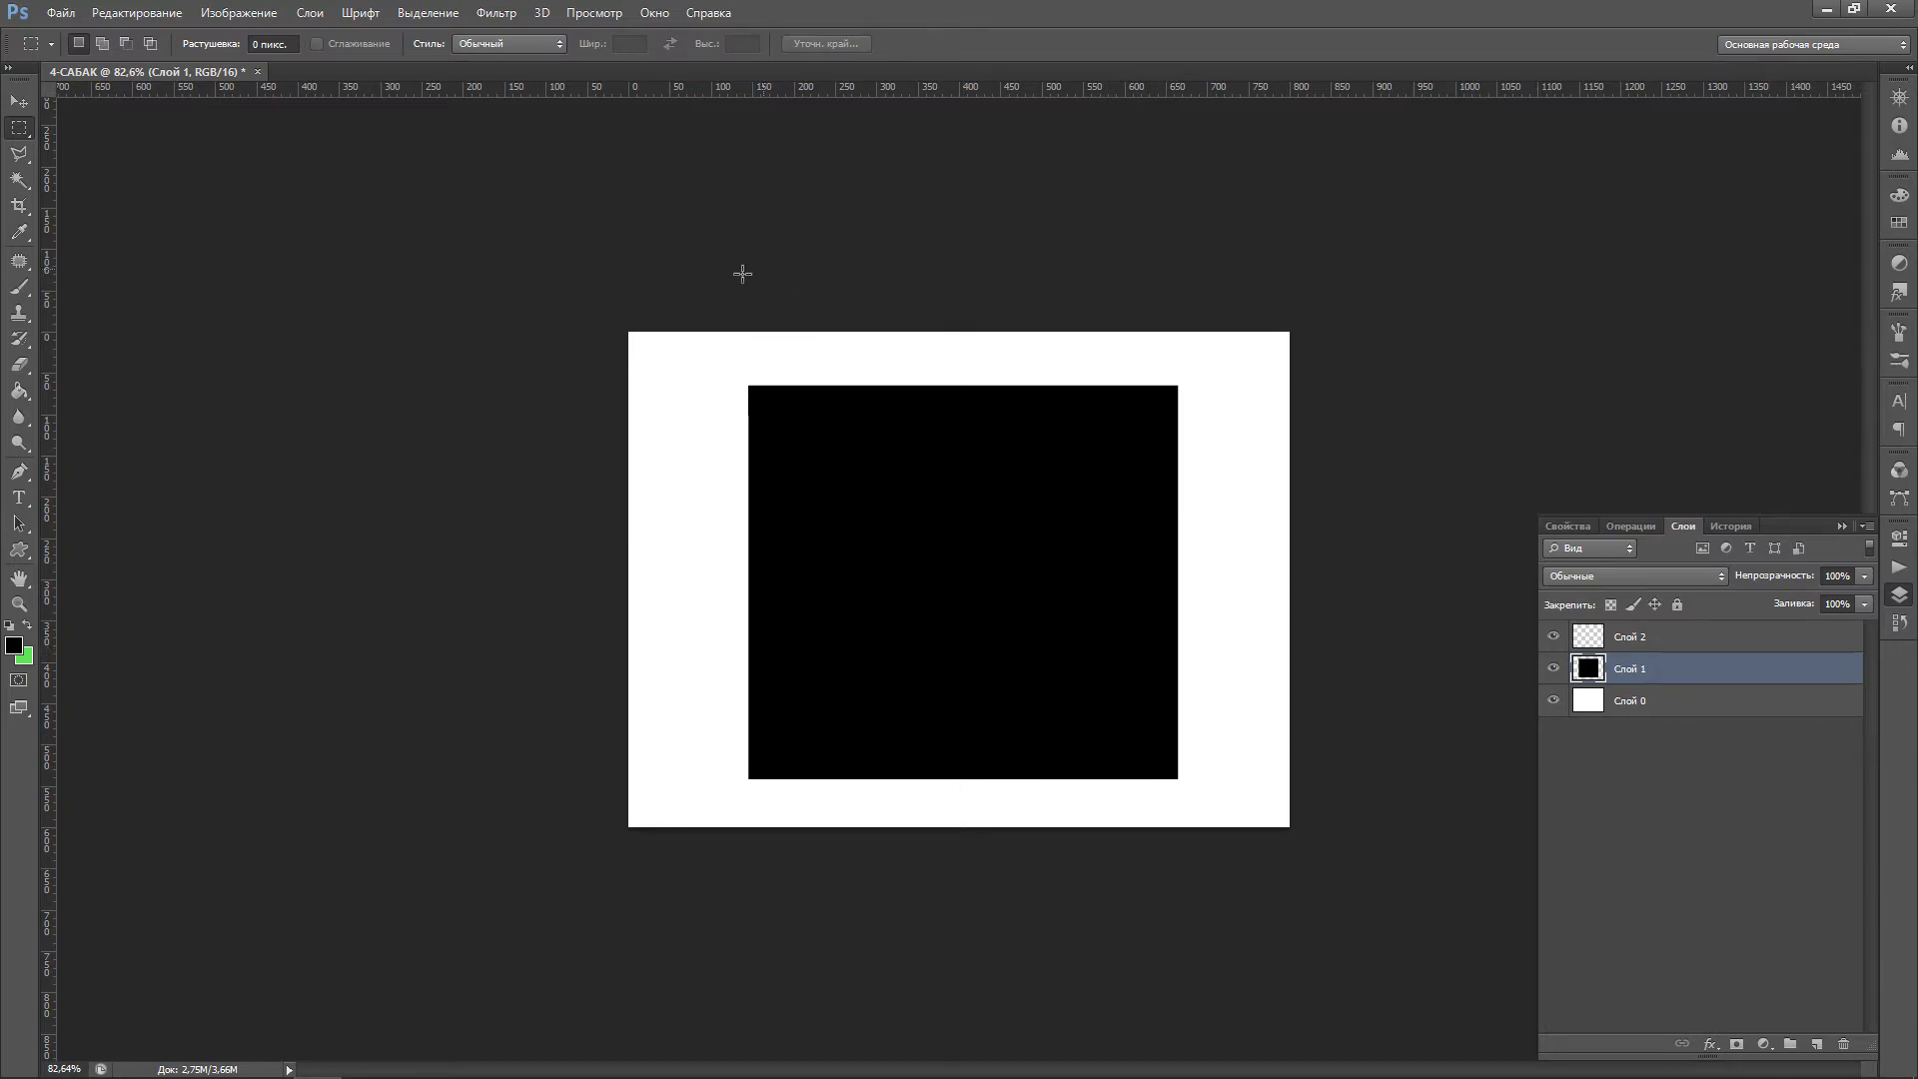
# Fill all of Слой 2 with the green background colour and move that layer to the bottom of the layer stack
pyautogui.click(1664, 644)
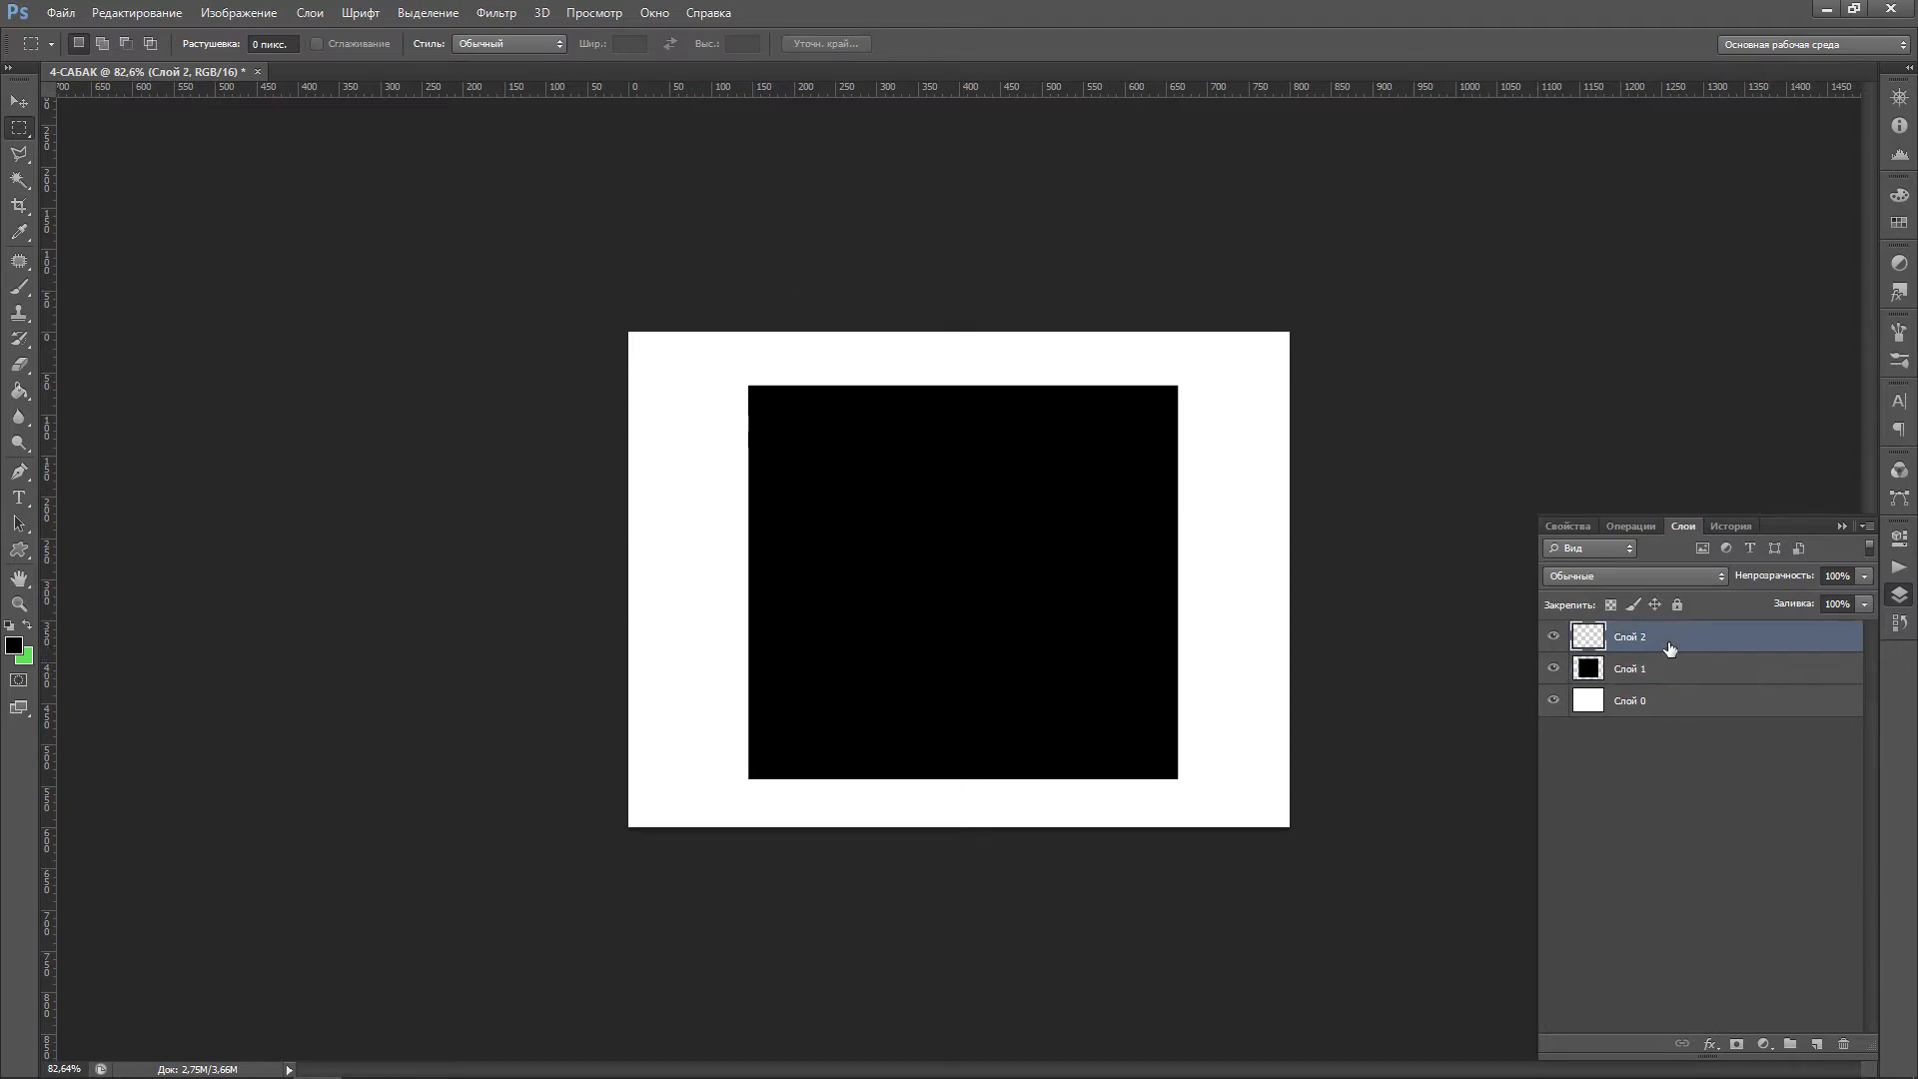
pyautogui.click(20, 389)
pyautogui.click(27, 625)
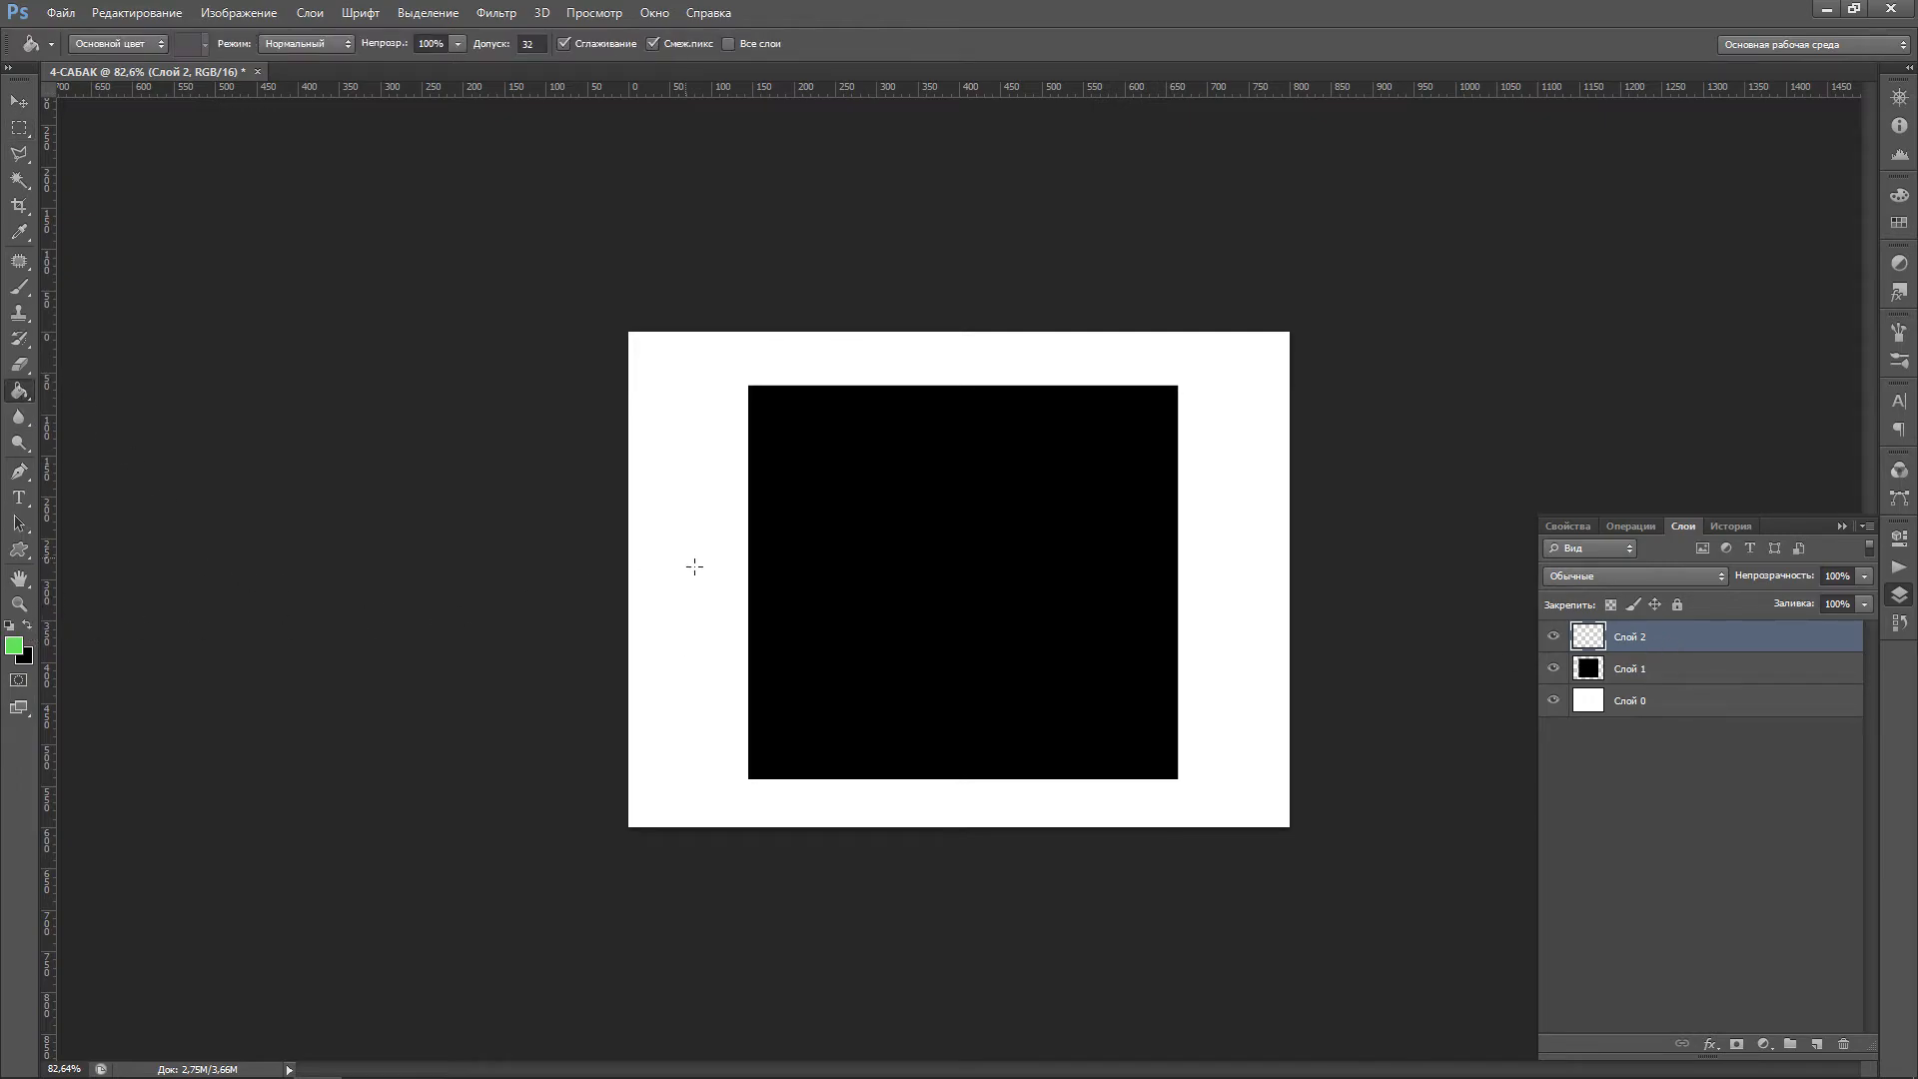
pyautogui.click(694, 566)
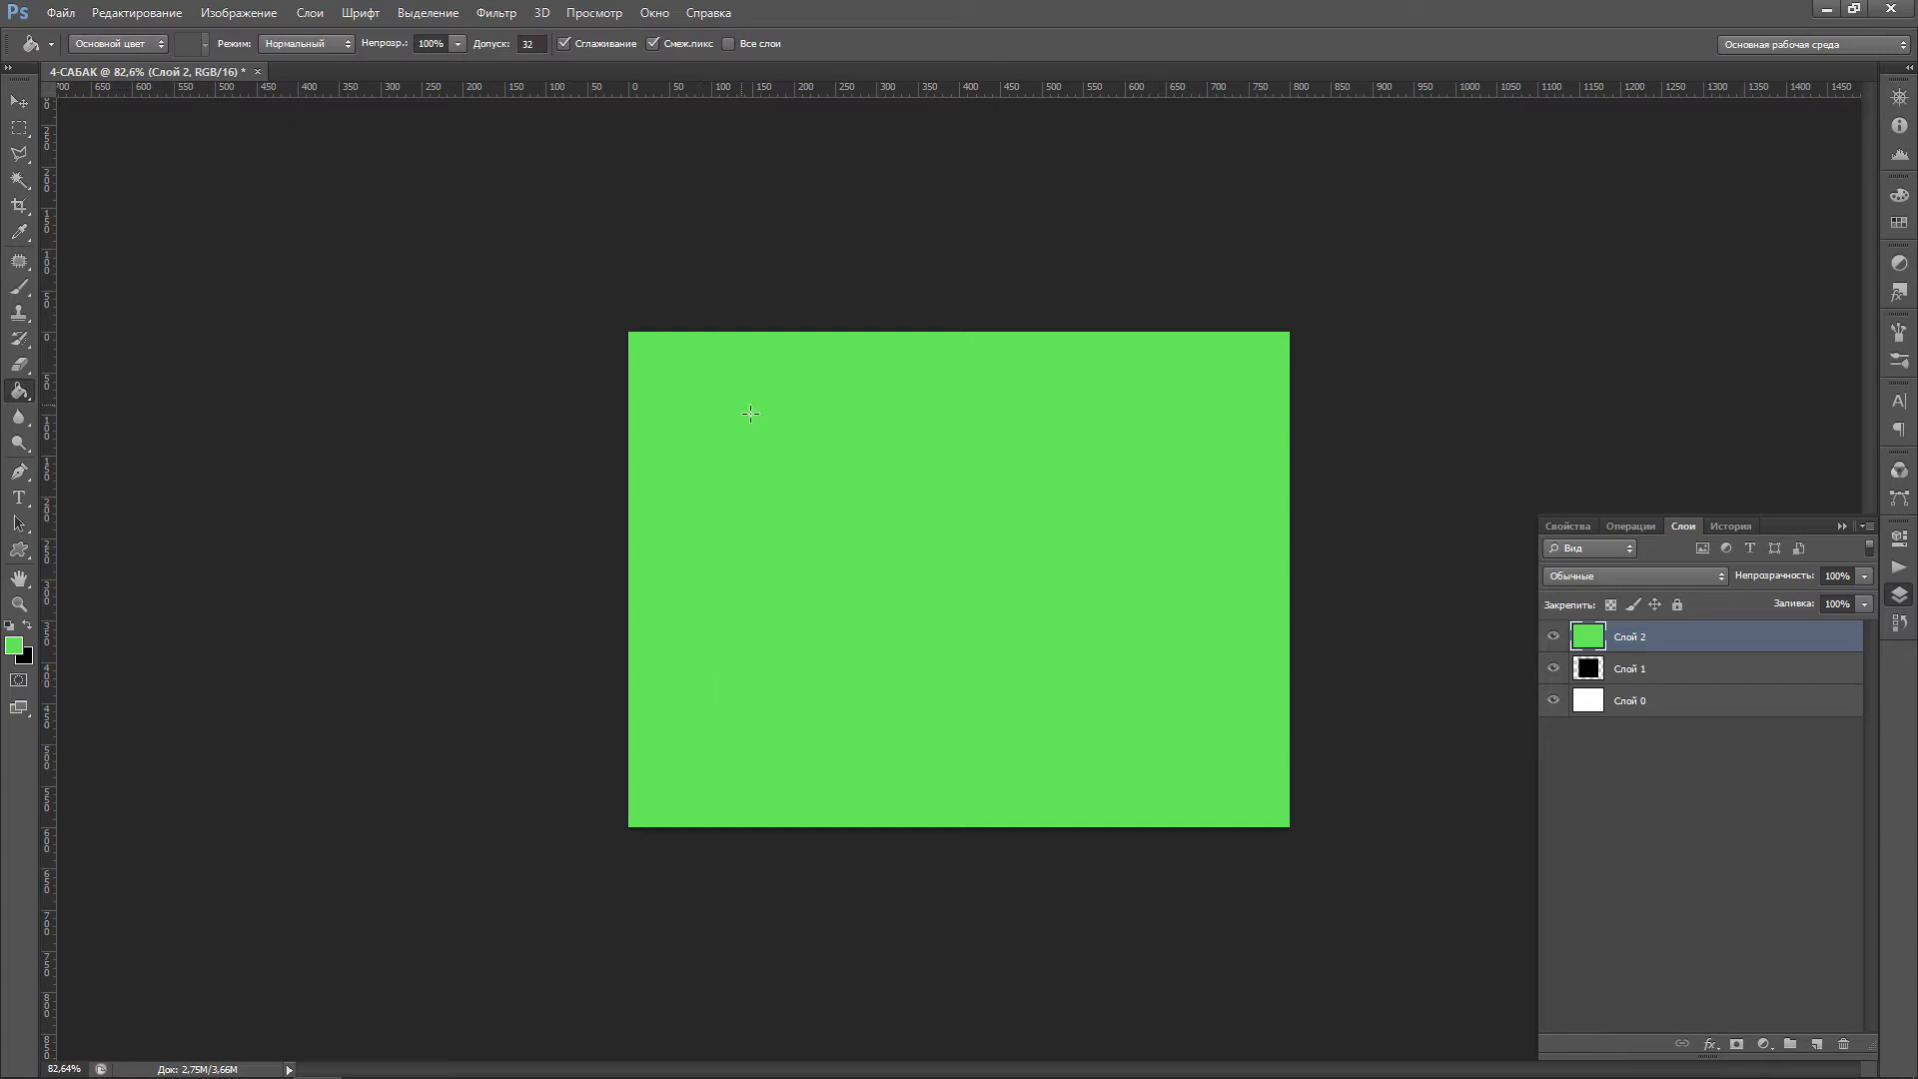
pyautogui.moveTo(1655, 645); pyautogui.dragTo(1665, 719)
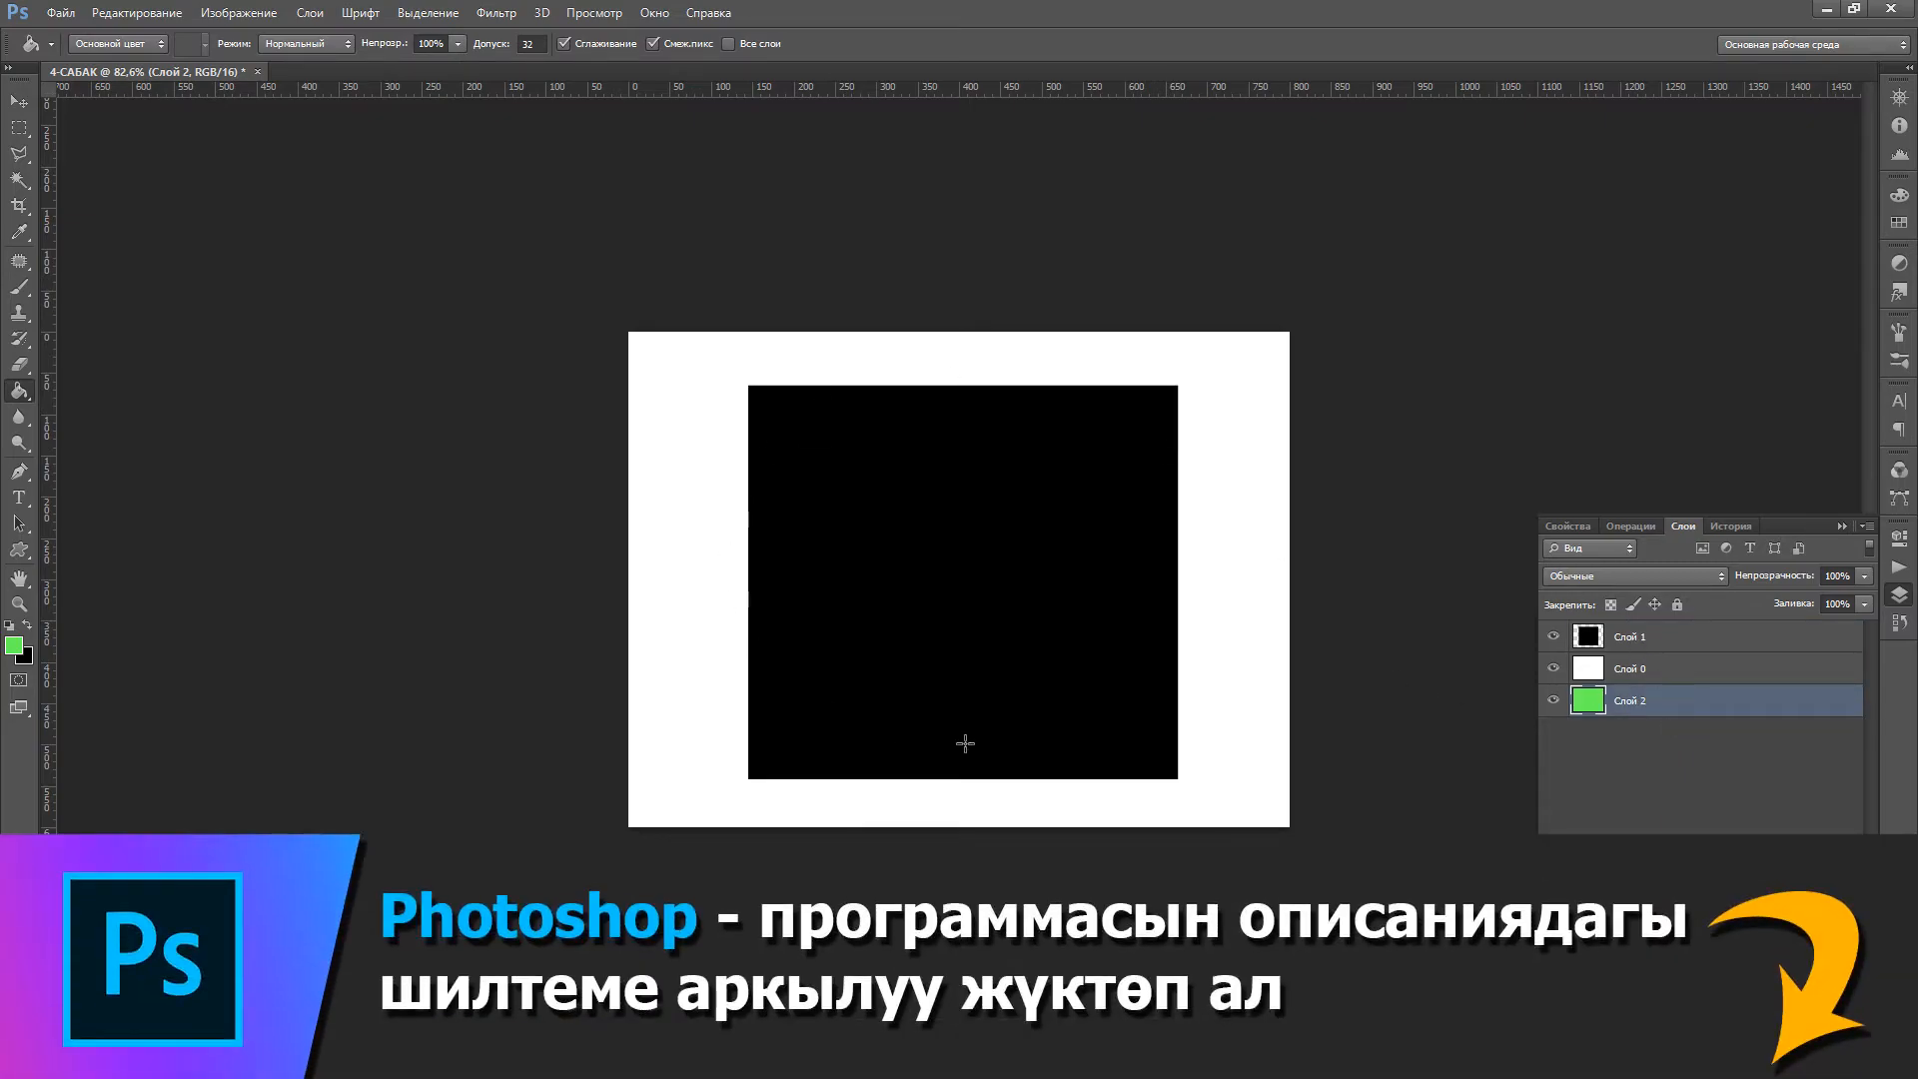
# Hide and show Слой 1 and Слой 0 in turn to examine what each layer contributes to the image
pyautogui.click(1554, 637)
pyautogui.click(1553, 636)
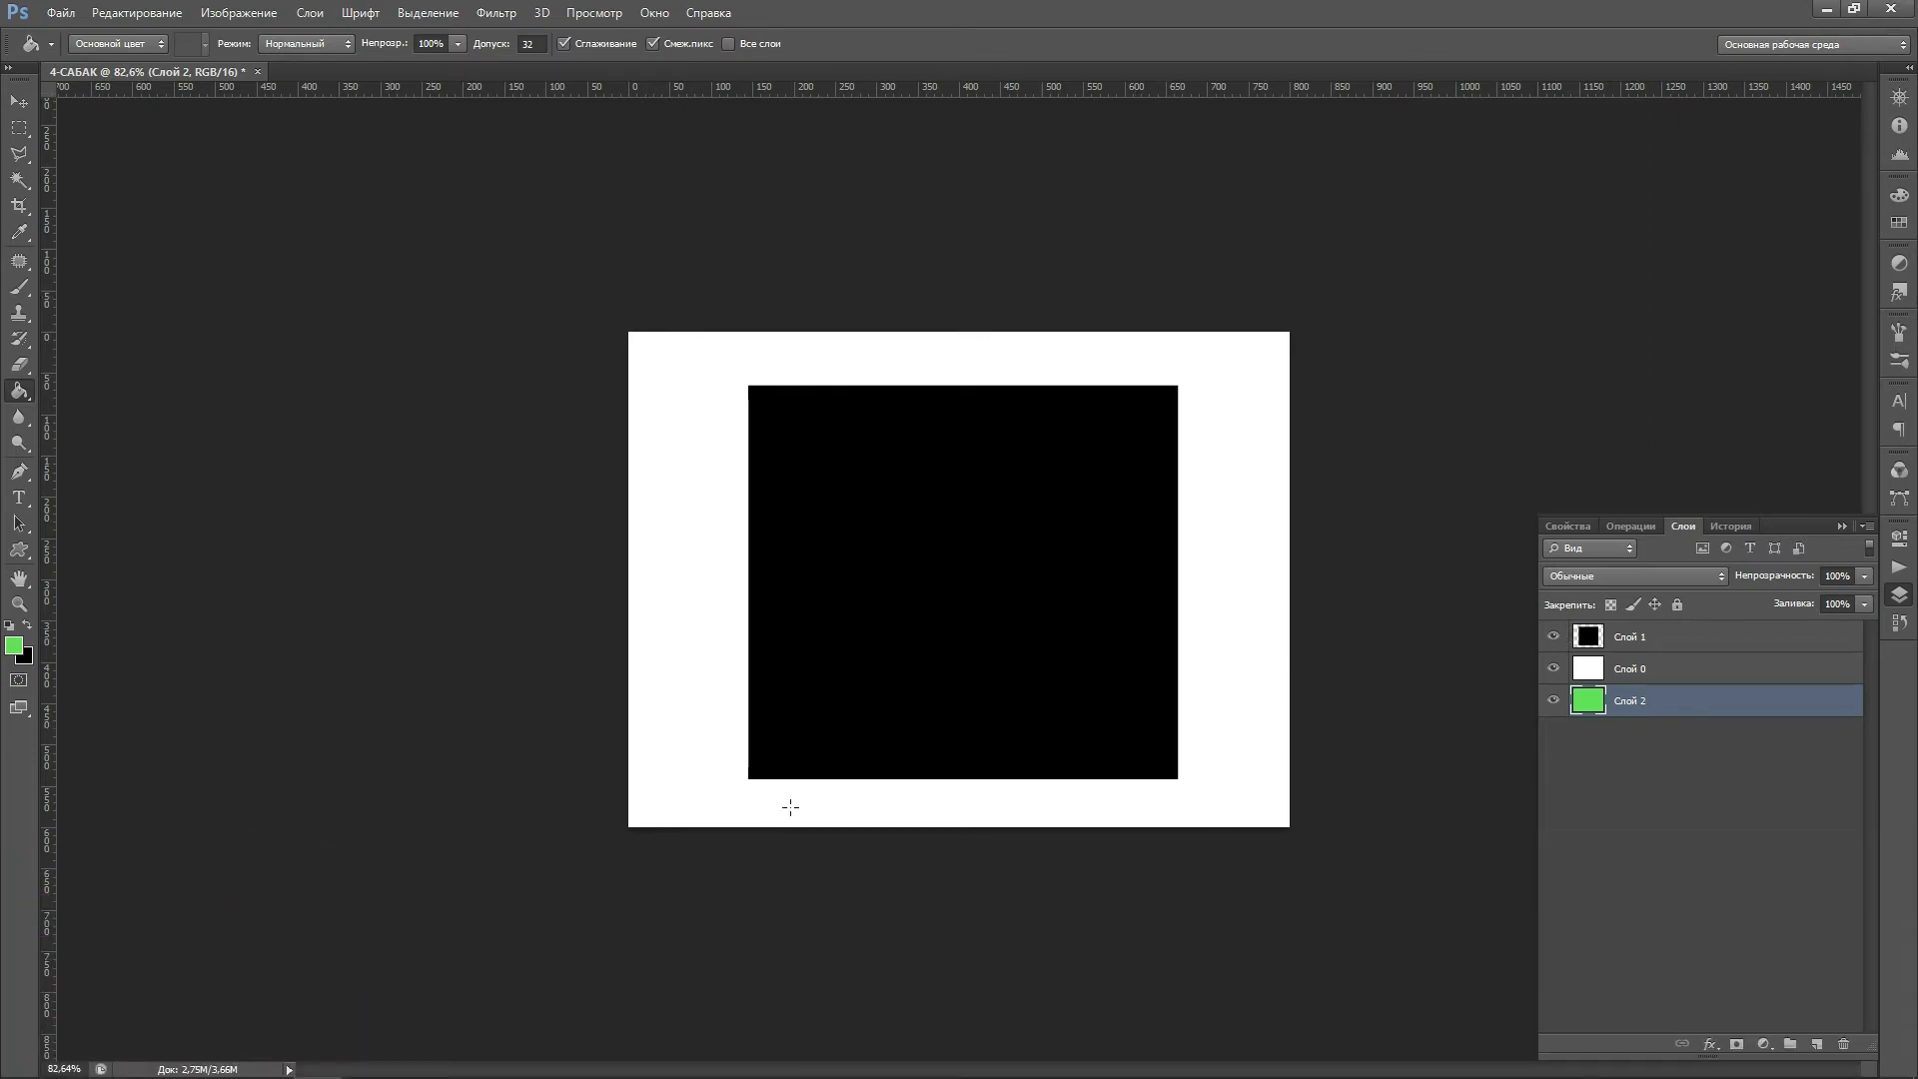
pyautogui.click(1653, 668)
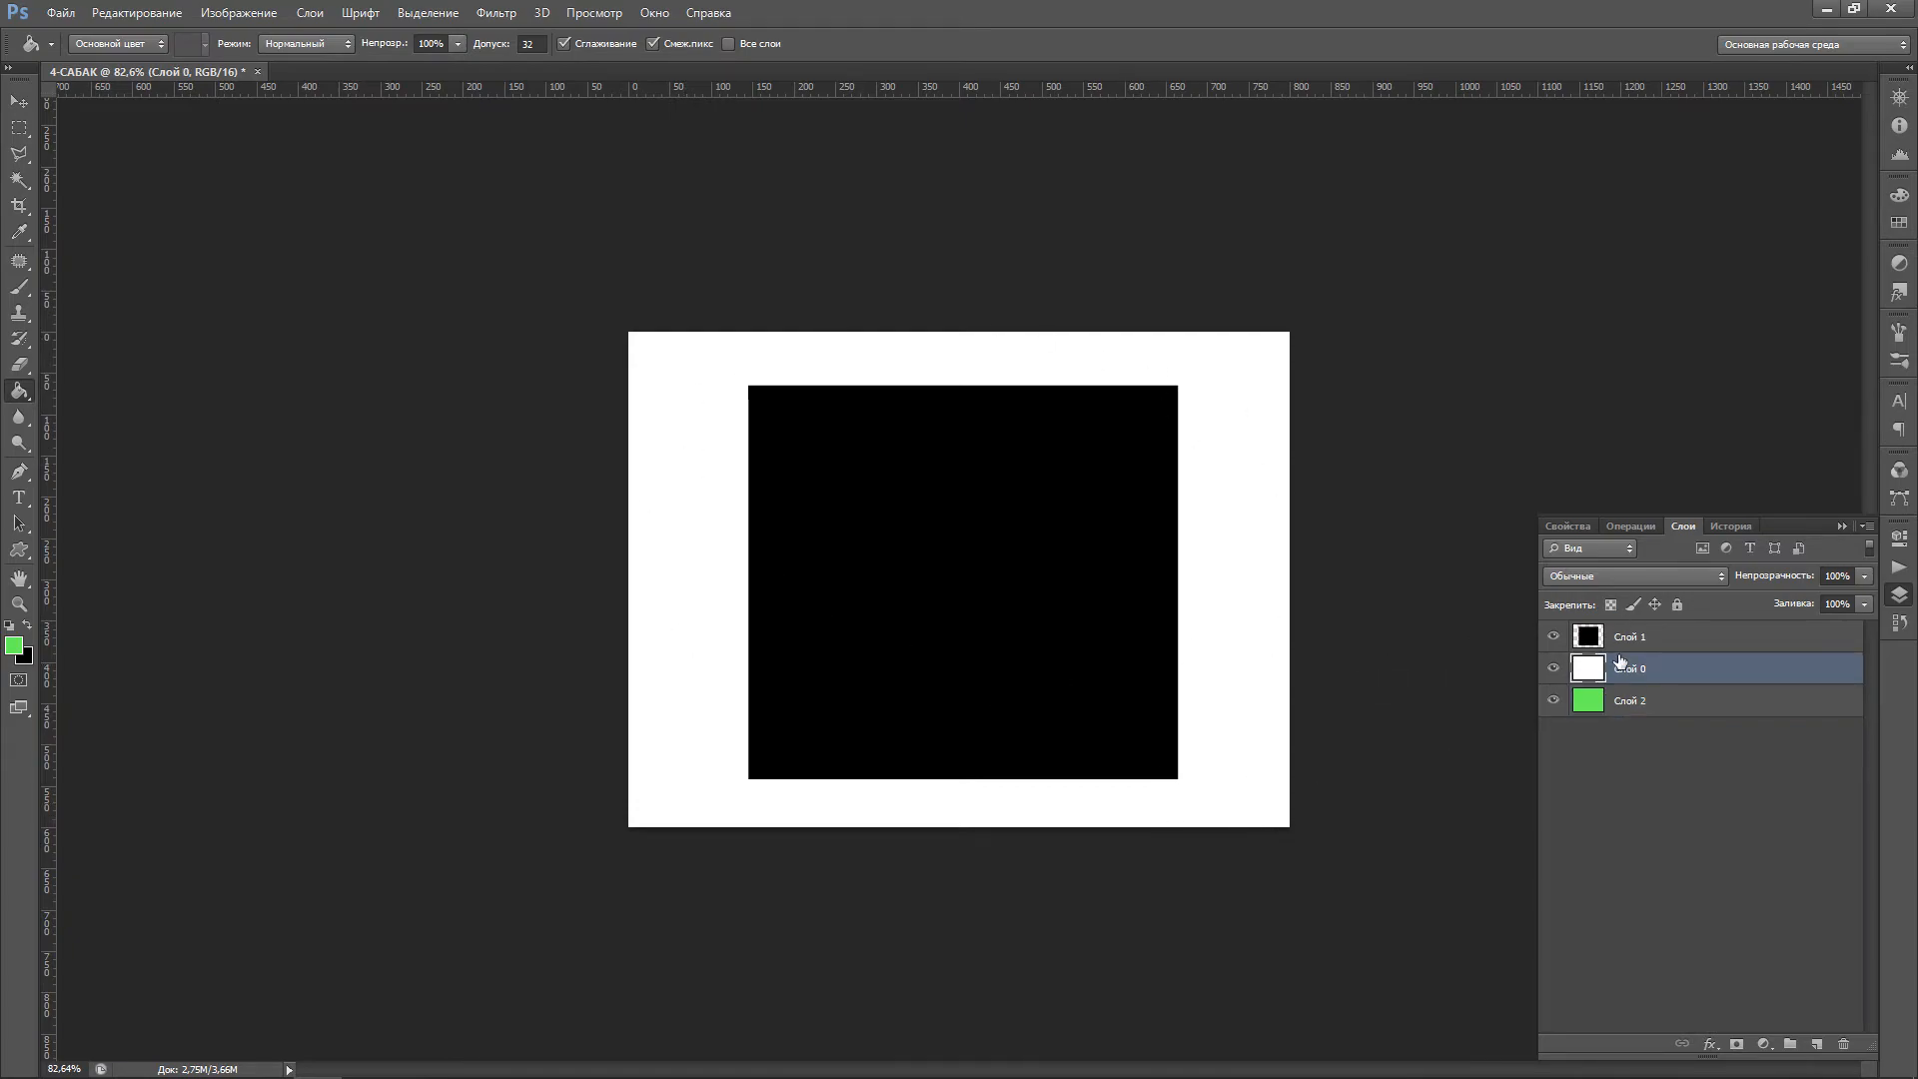
pyautogui.click(1676, 643)
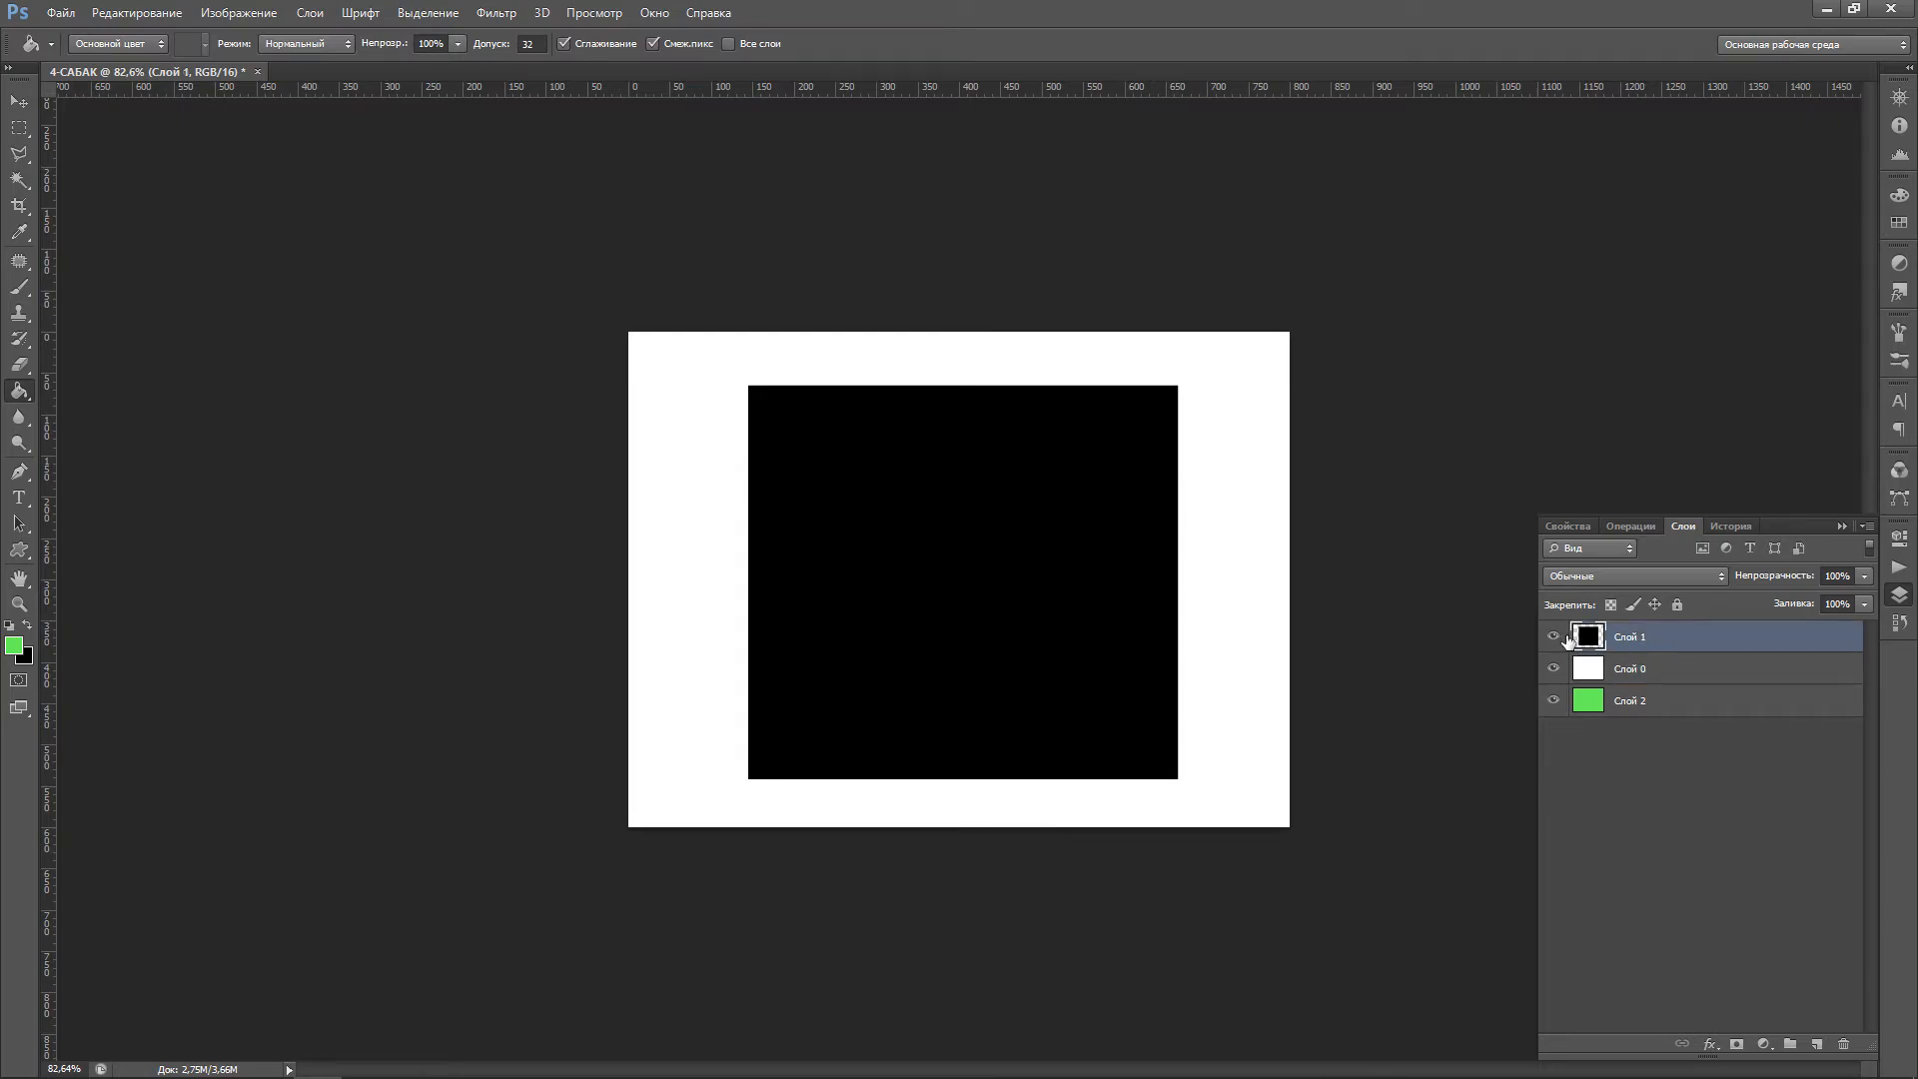
pyautogui.click(1568, 675)
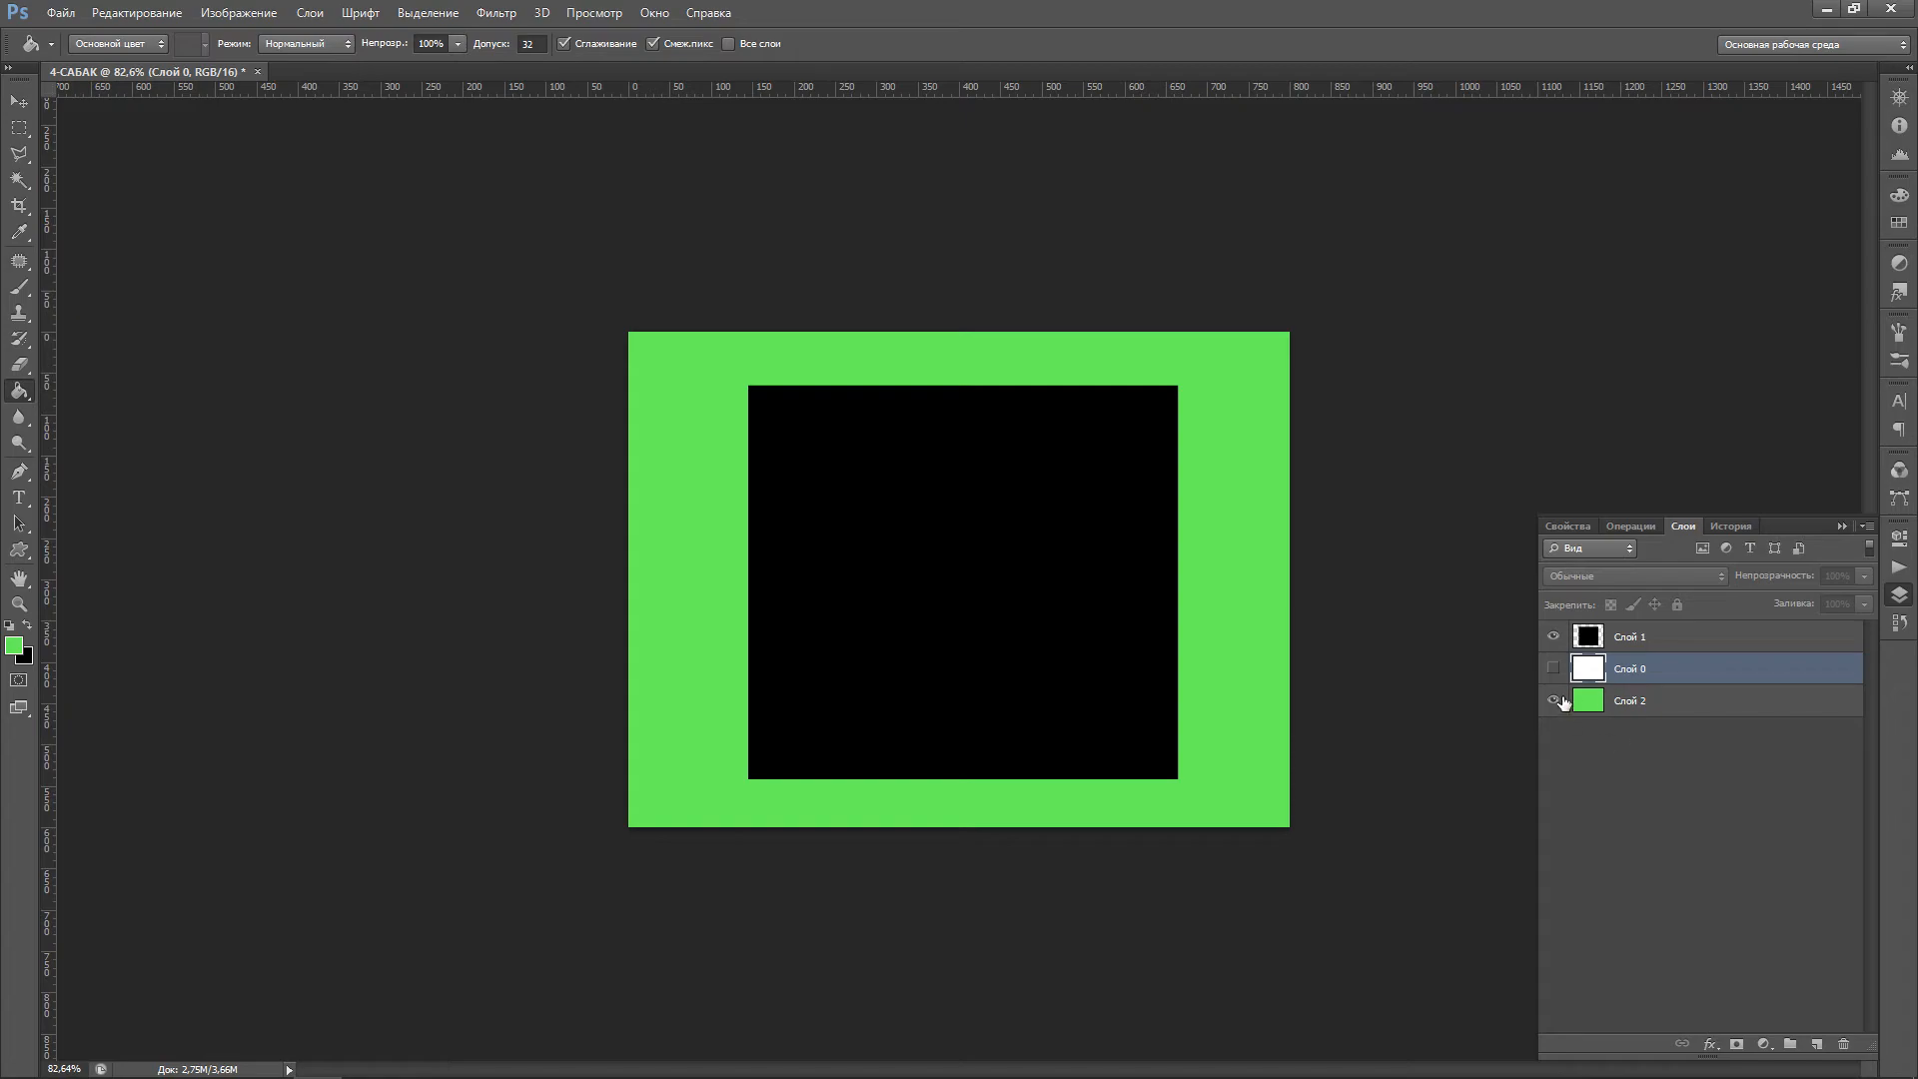
pyautogui.click(1553, 668)
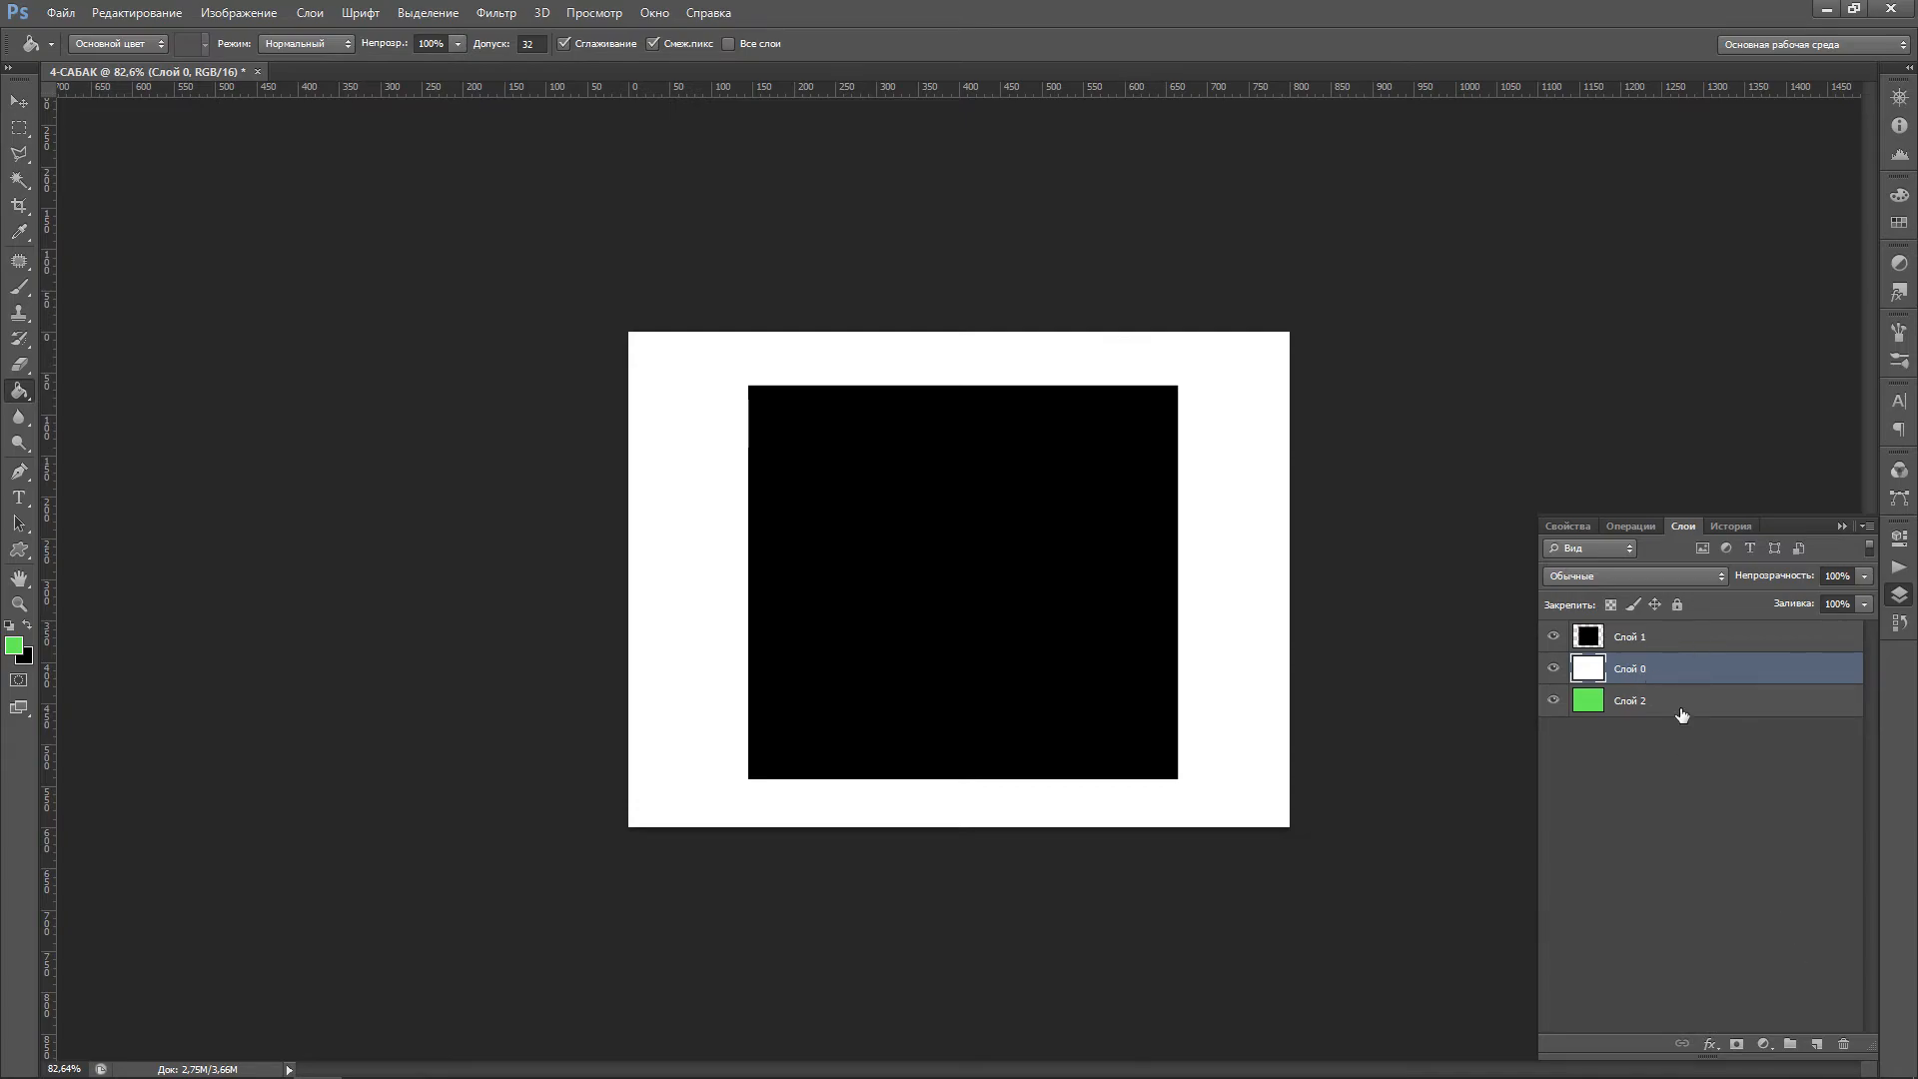
# Move the white Слой 0 above Слой 1, and restore the black square's layer to the top of the stack
pyautogui.moveTo(1678, 669); pyautogui.dragTo(1677, 634)
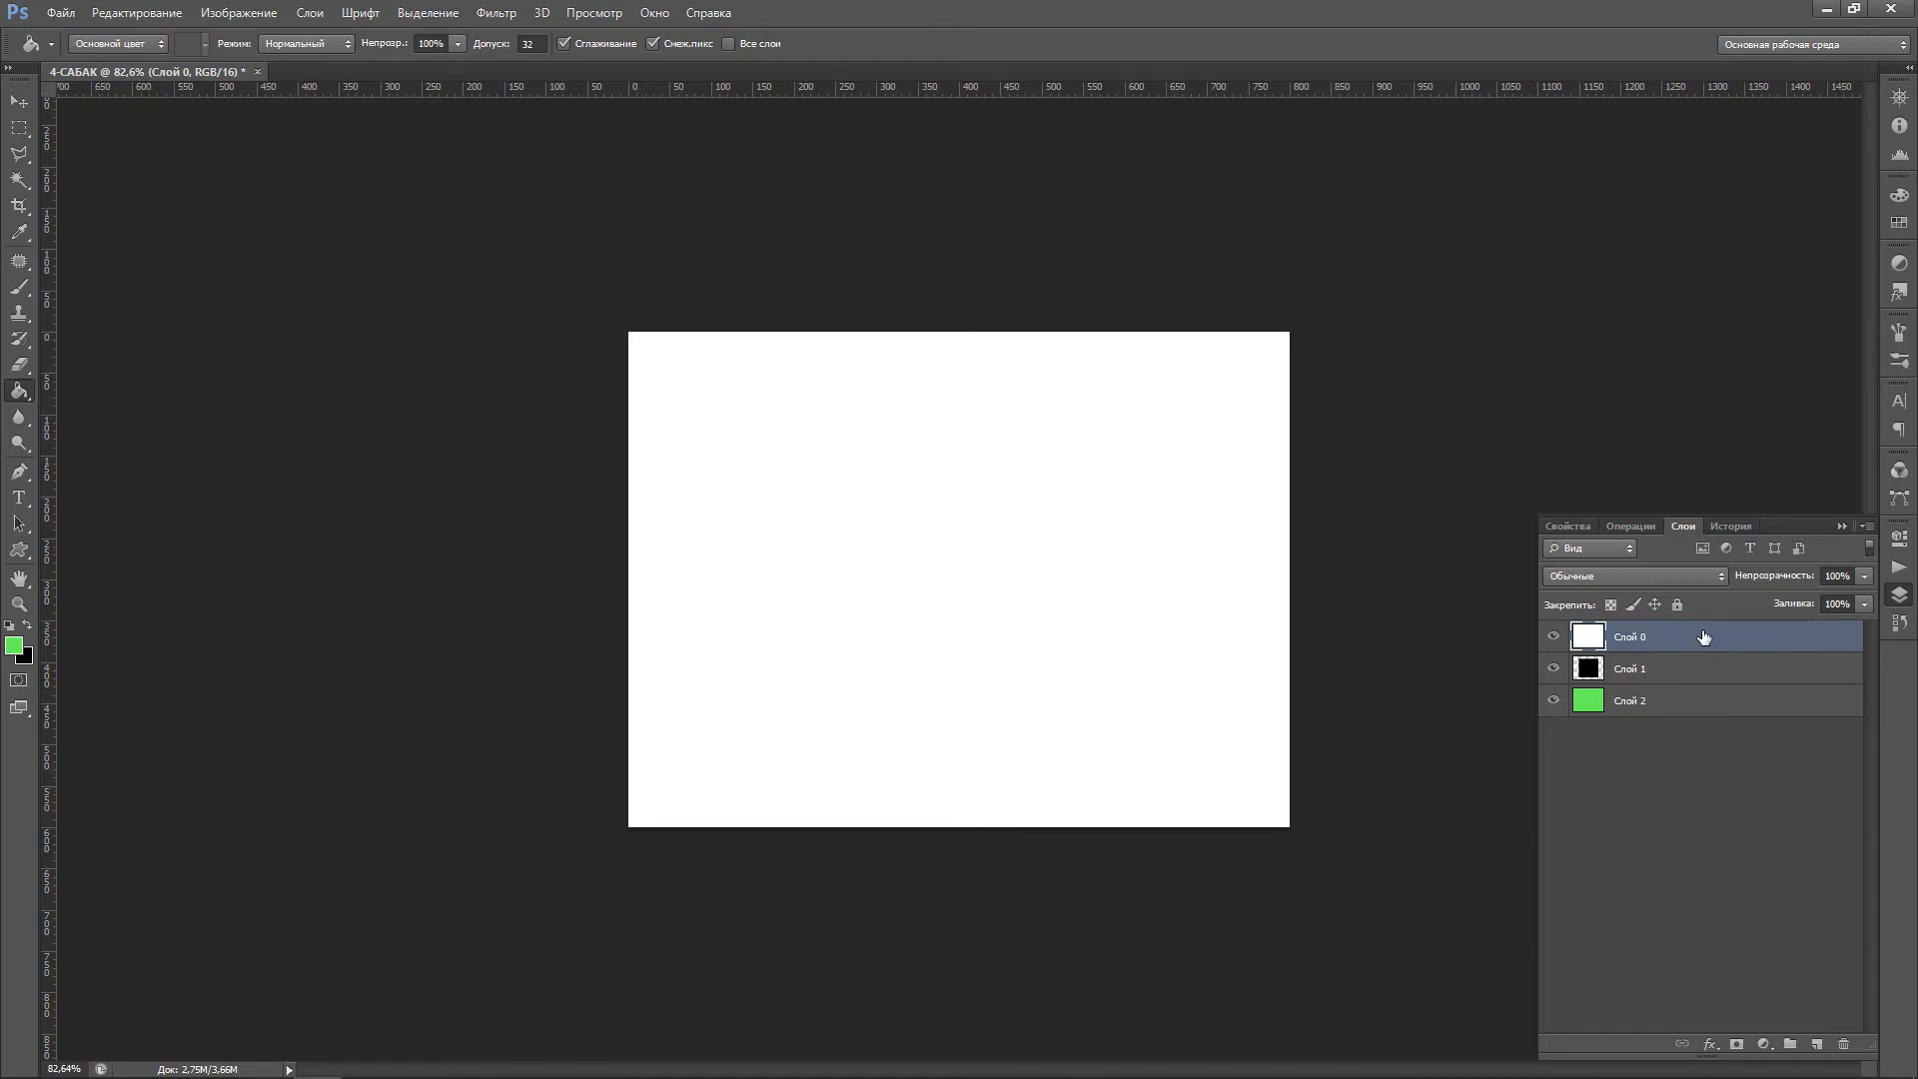
pyautogui.moveTo(1690, 671); pyautogui.dragTo(1686, 635)
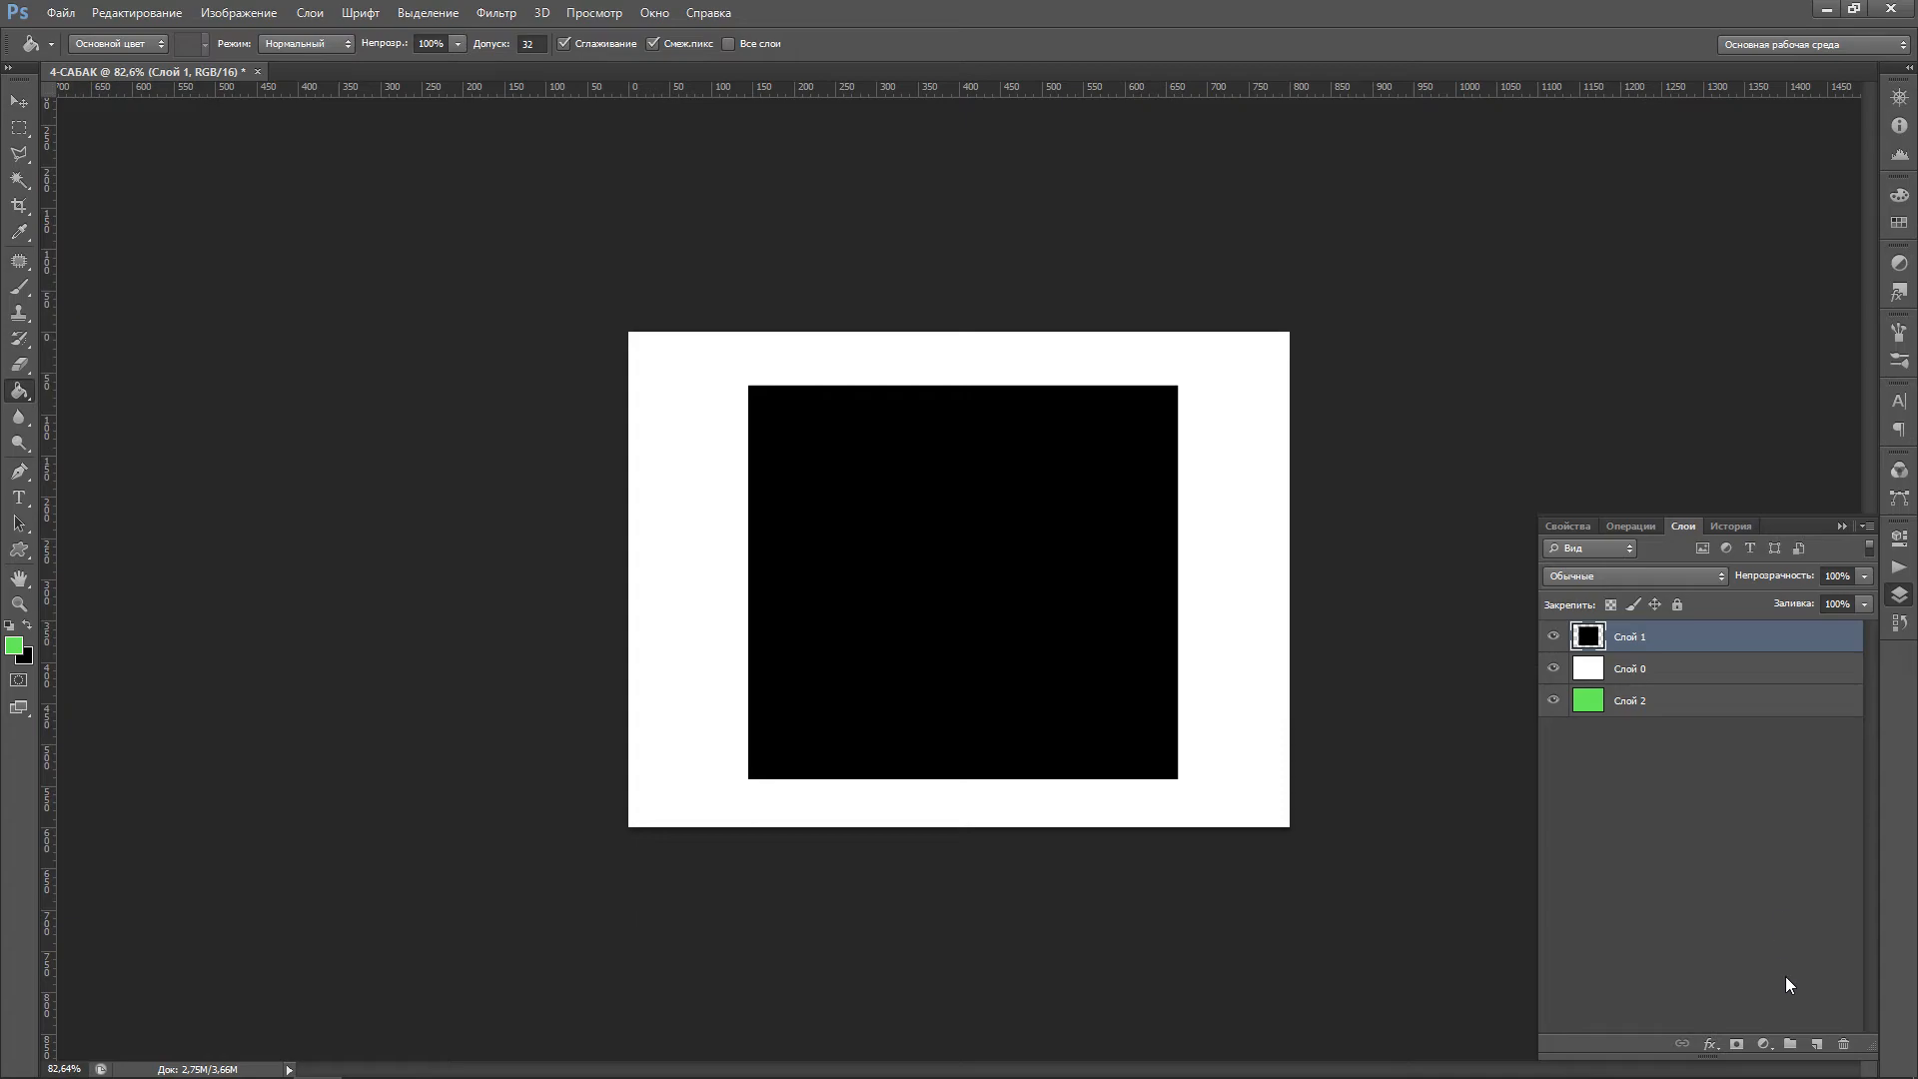
# Create a layer group, move Слой 1, Слой 0 and Слой 2 into it together, and collapse the group
pyautogui.click(1789, 1043)
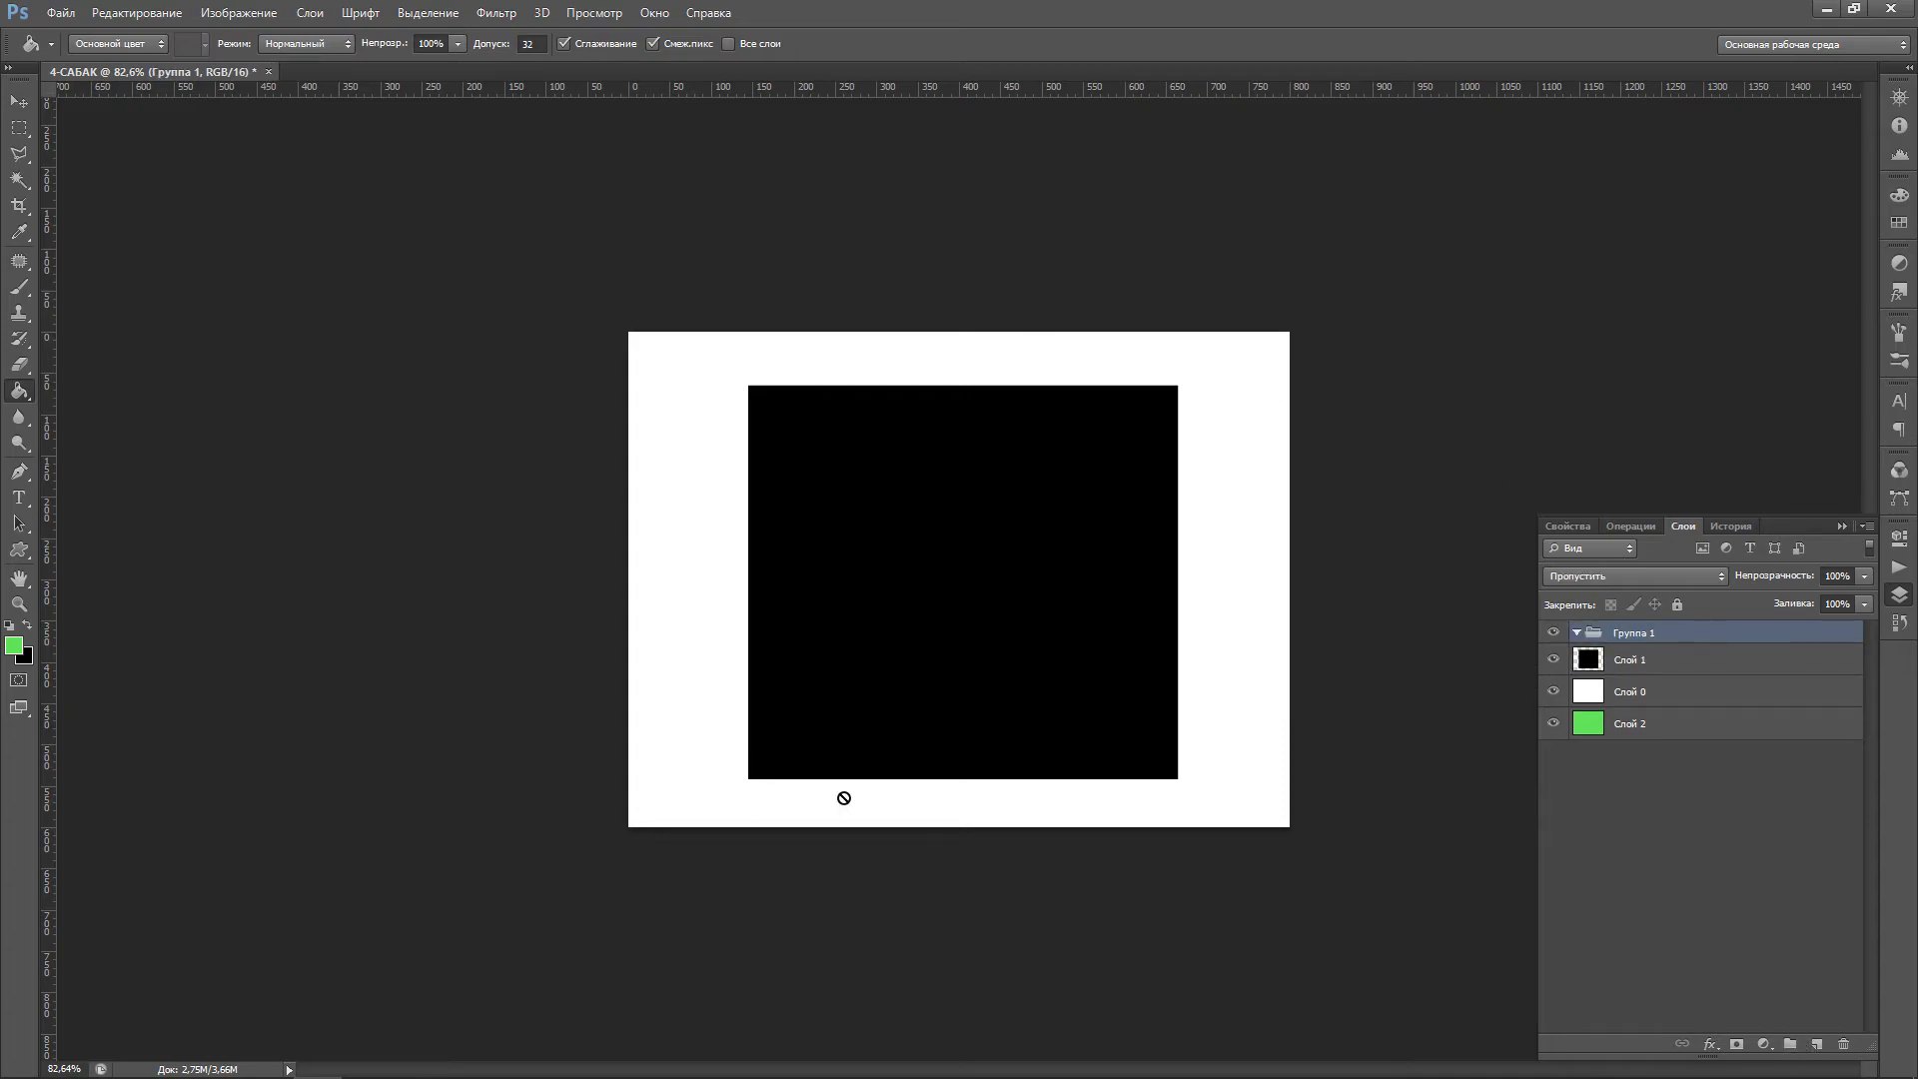
pyautogui.keyDown('ctrl'); pyautogui.click(1659, 669); pyautogui.keyUp('ctrl')
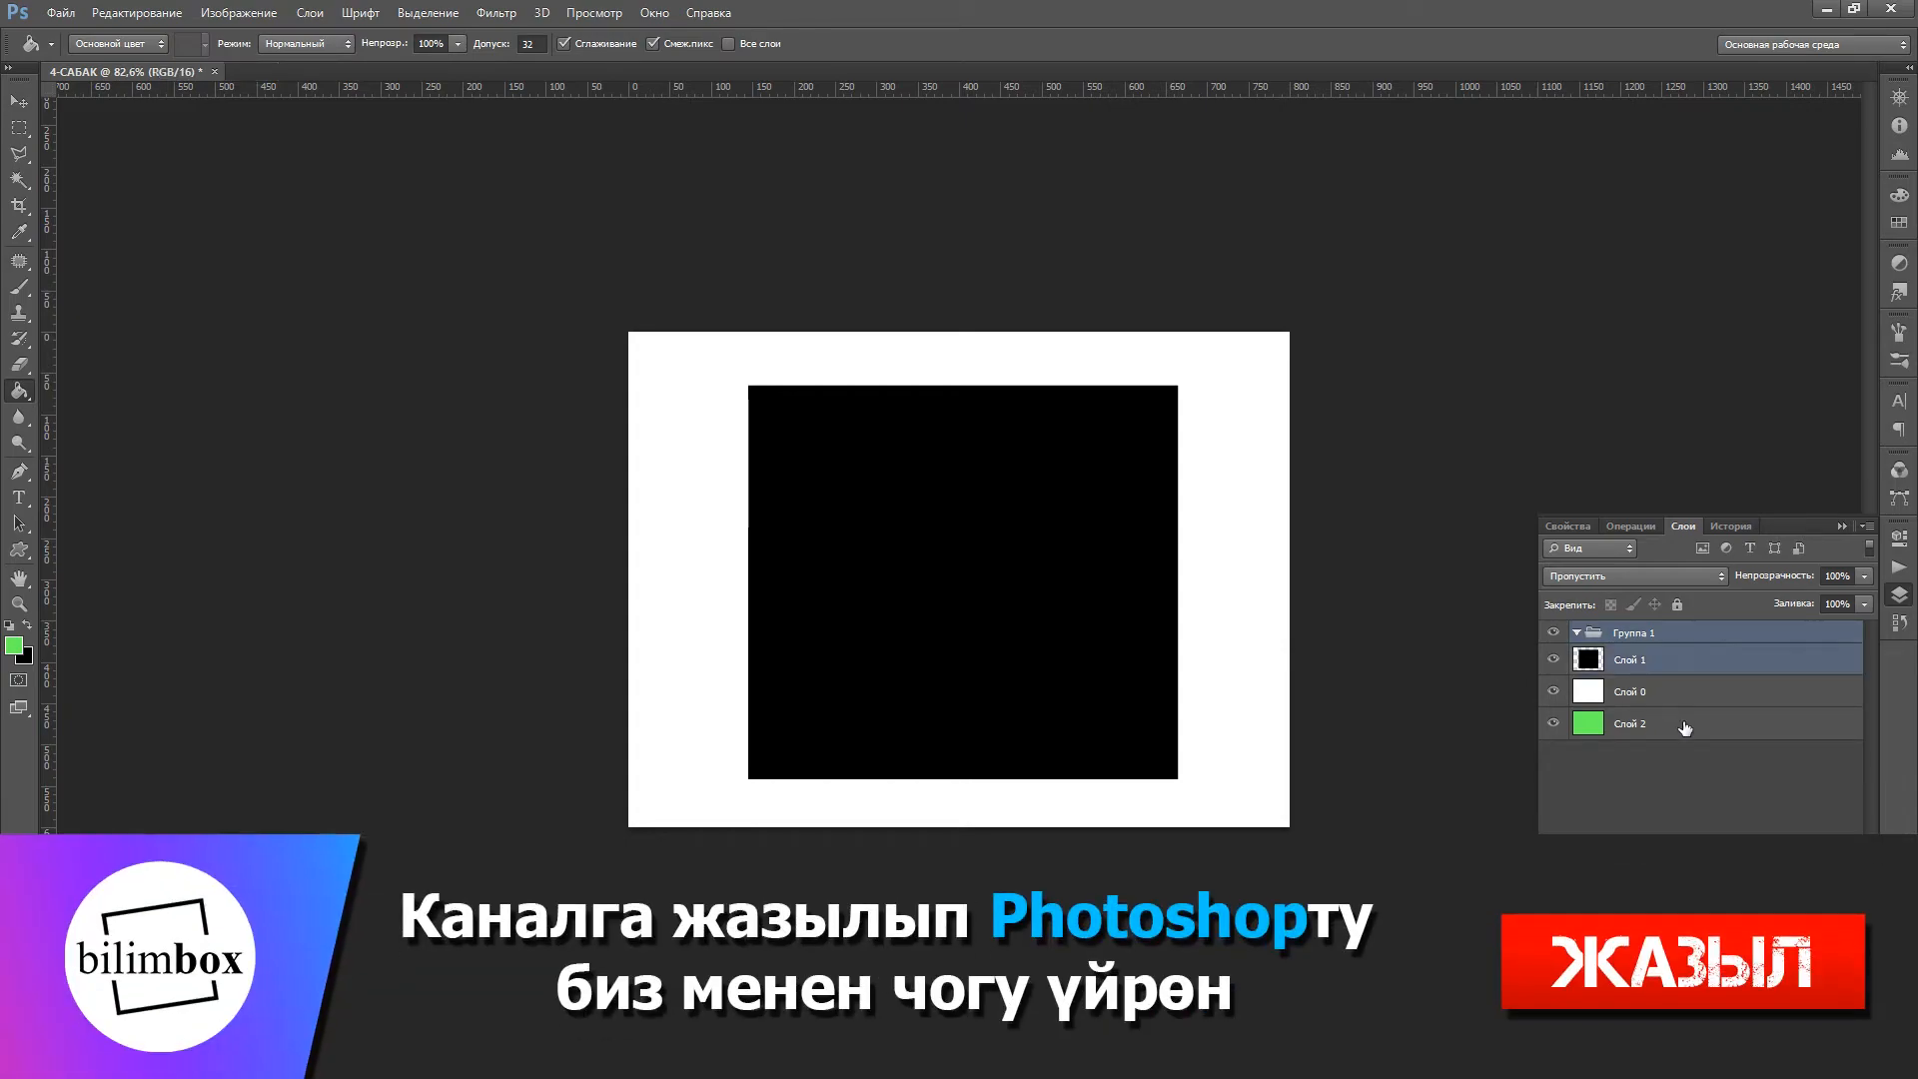
pyautogui.click(1681, 671)
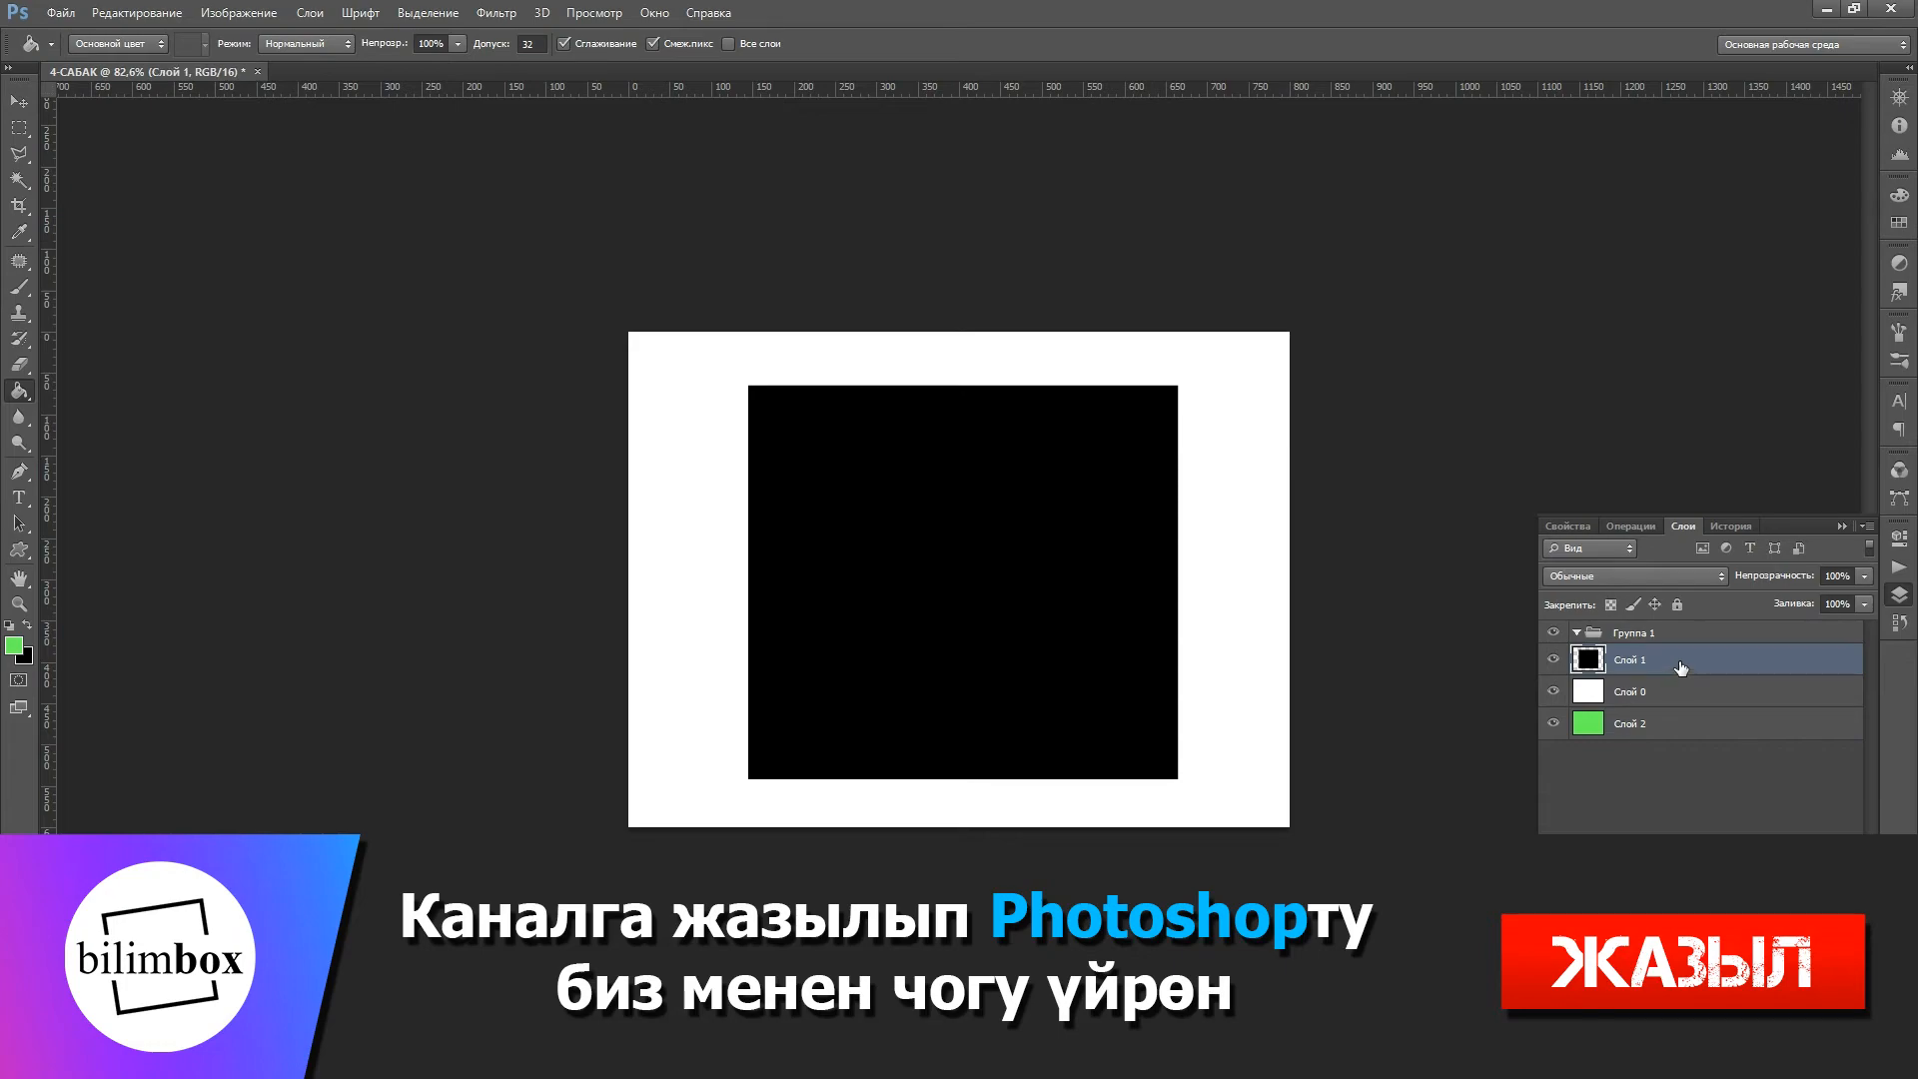
pyautogui.keyDown('shift'); pyautogui.click(1673, 735); pyautogui.keyUp('shift')
pyautogui.moveTo(1655, 669)
pyautogui.mouseDown()
pyautogui.moveTo(1696, 676)
pyautogui.moveTo(1699, 732)
pyautogui.moveTo(1661, 646)
pyautogui.mouseUp()
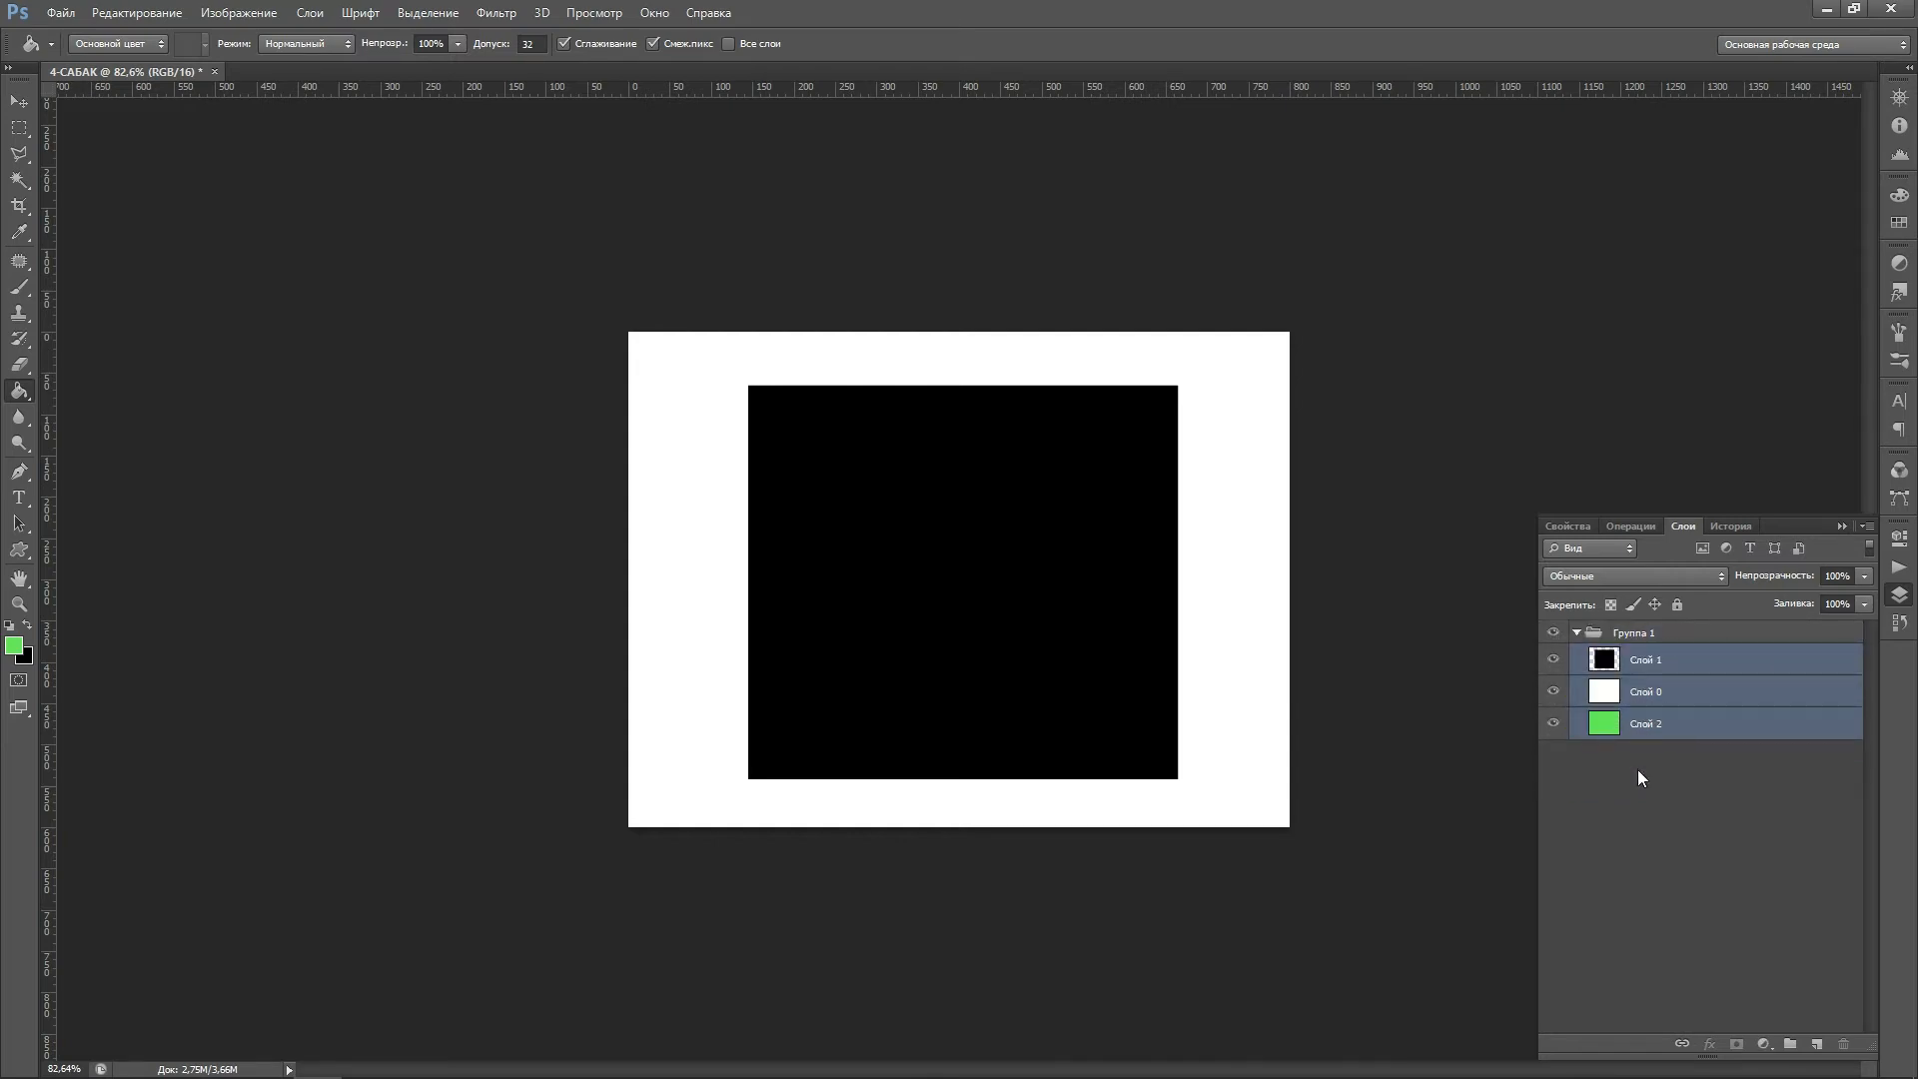
pyautogui.click(1577, 633)
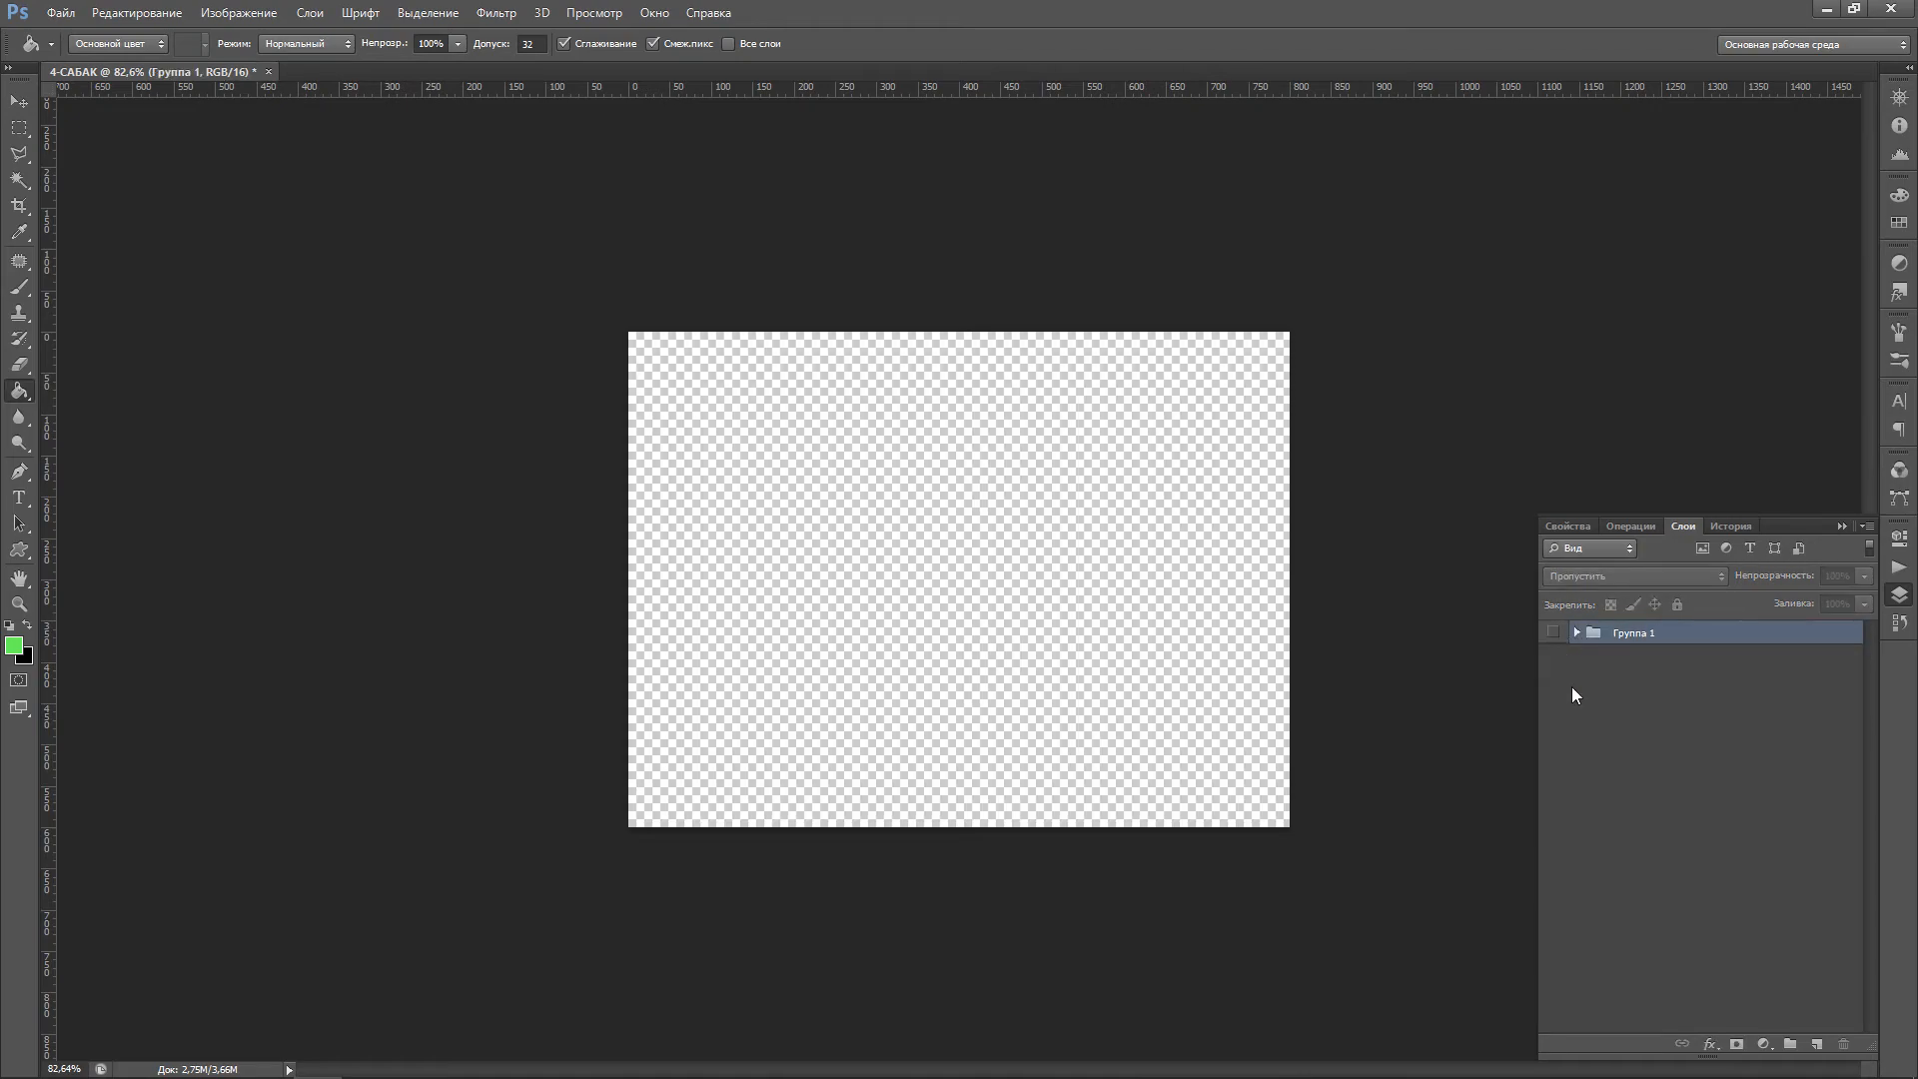
# Expand Группа 1 and toggle its visibility to examine how it affects all its layers, leaving it collapsed and hidden
pyautogui.click(1554, 632)
pyautogui.click(1553, 633)
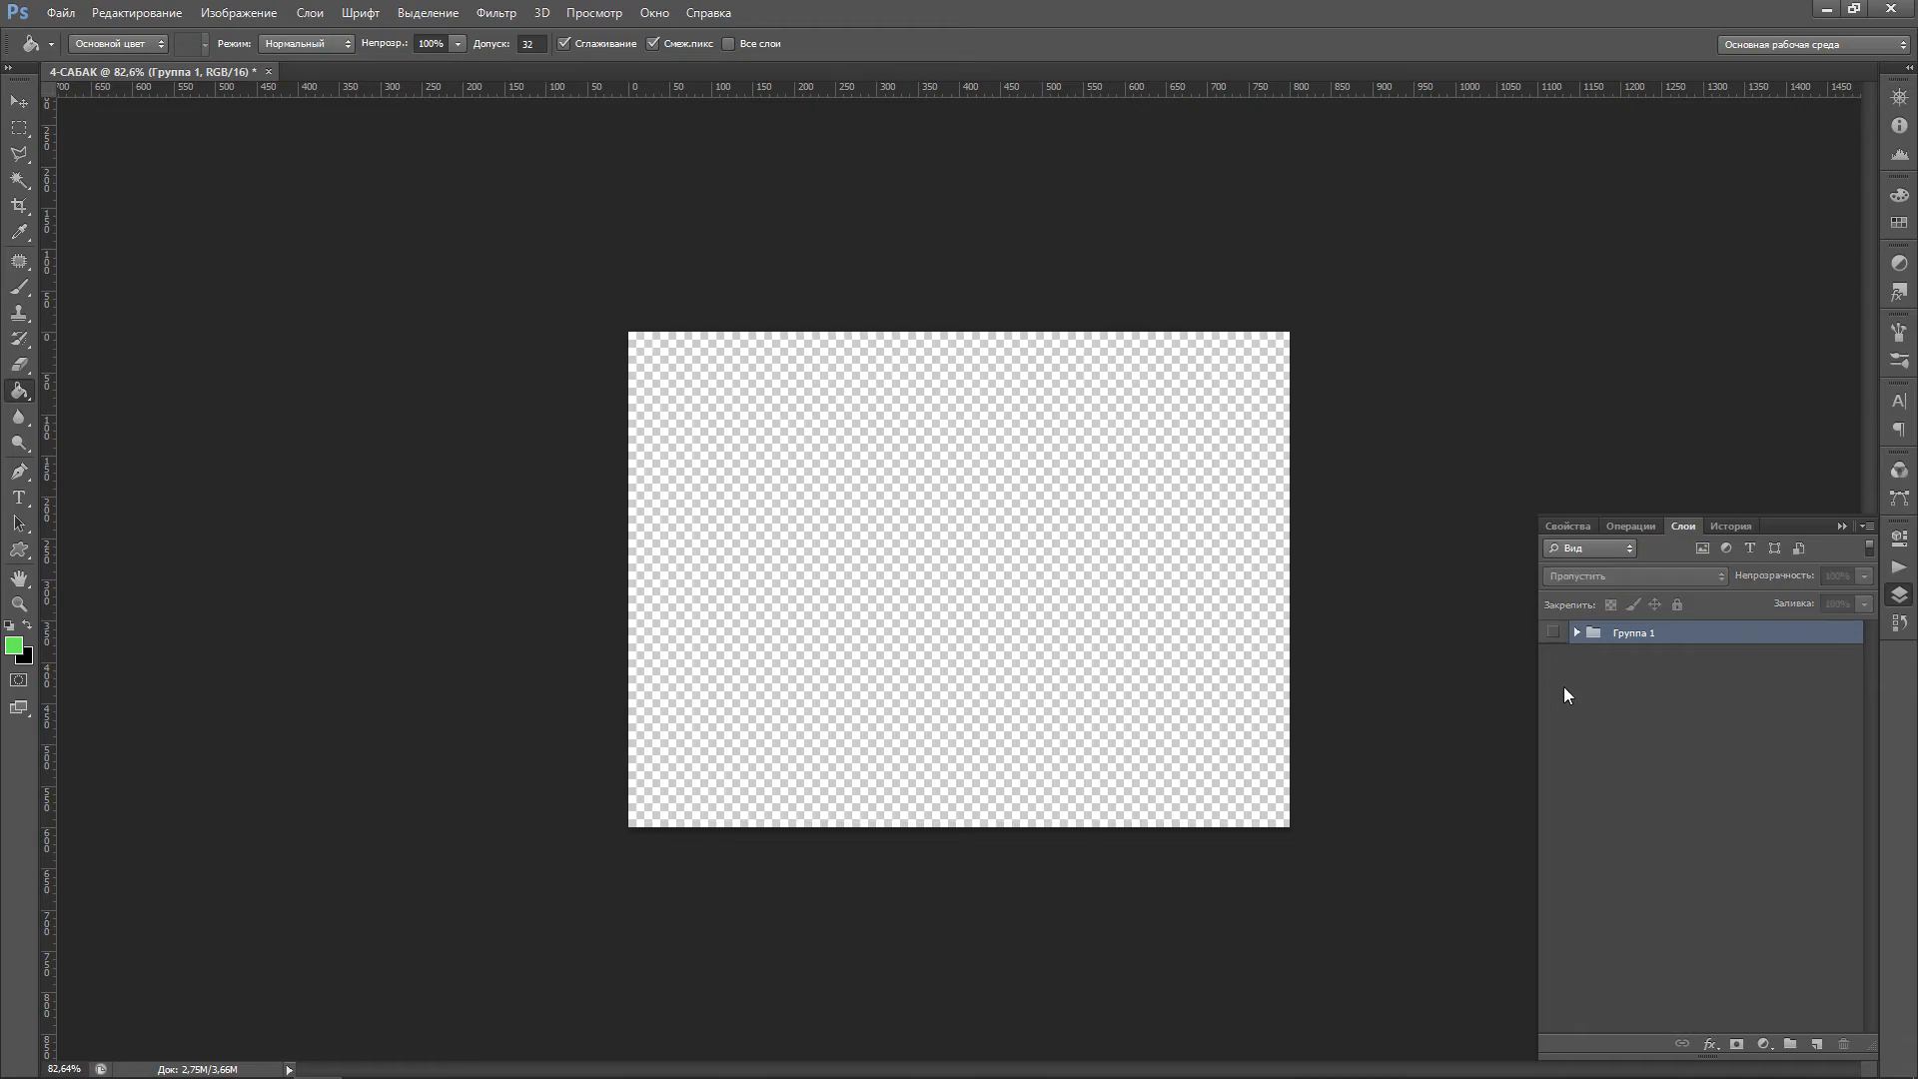
pyautogui.click(1576, 632)
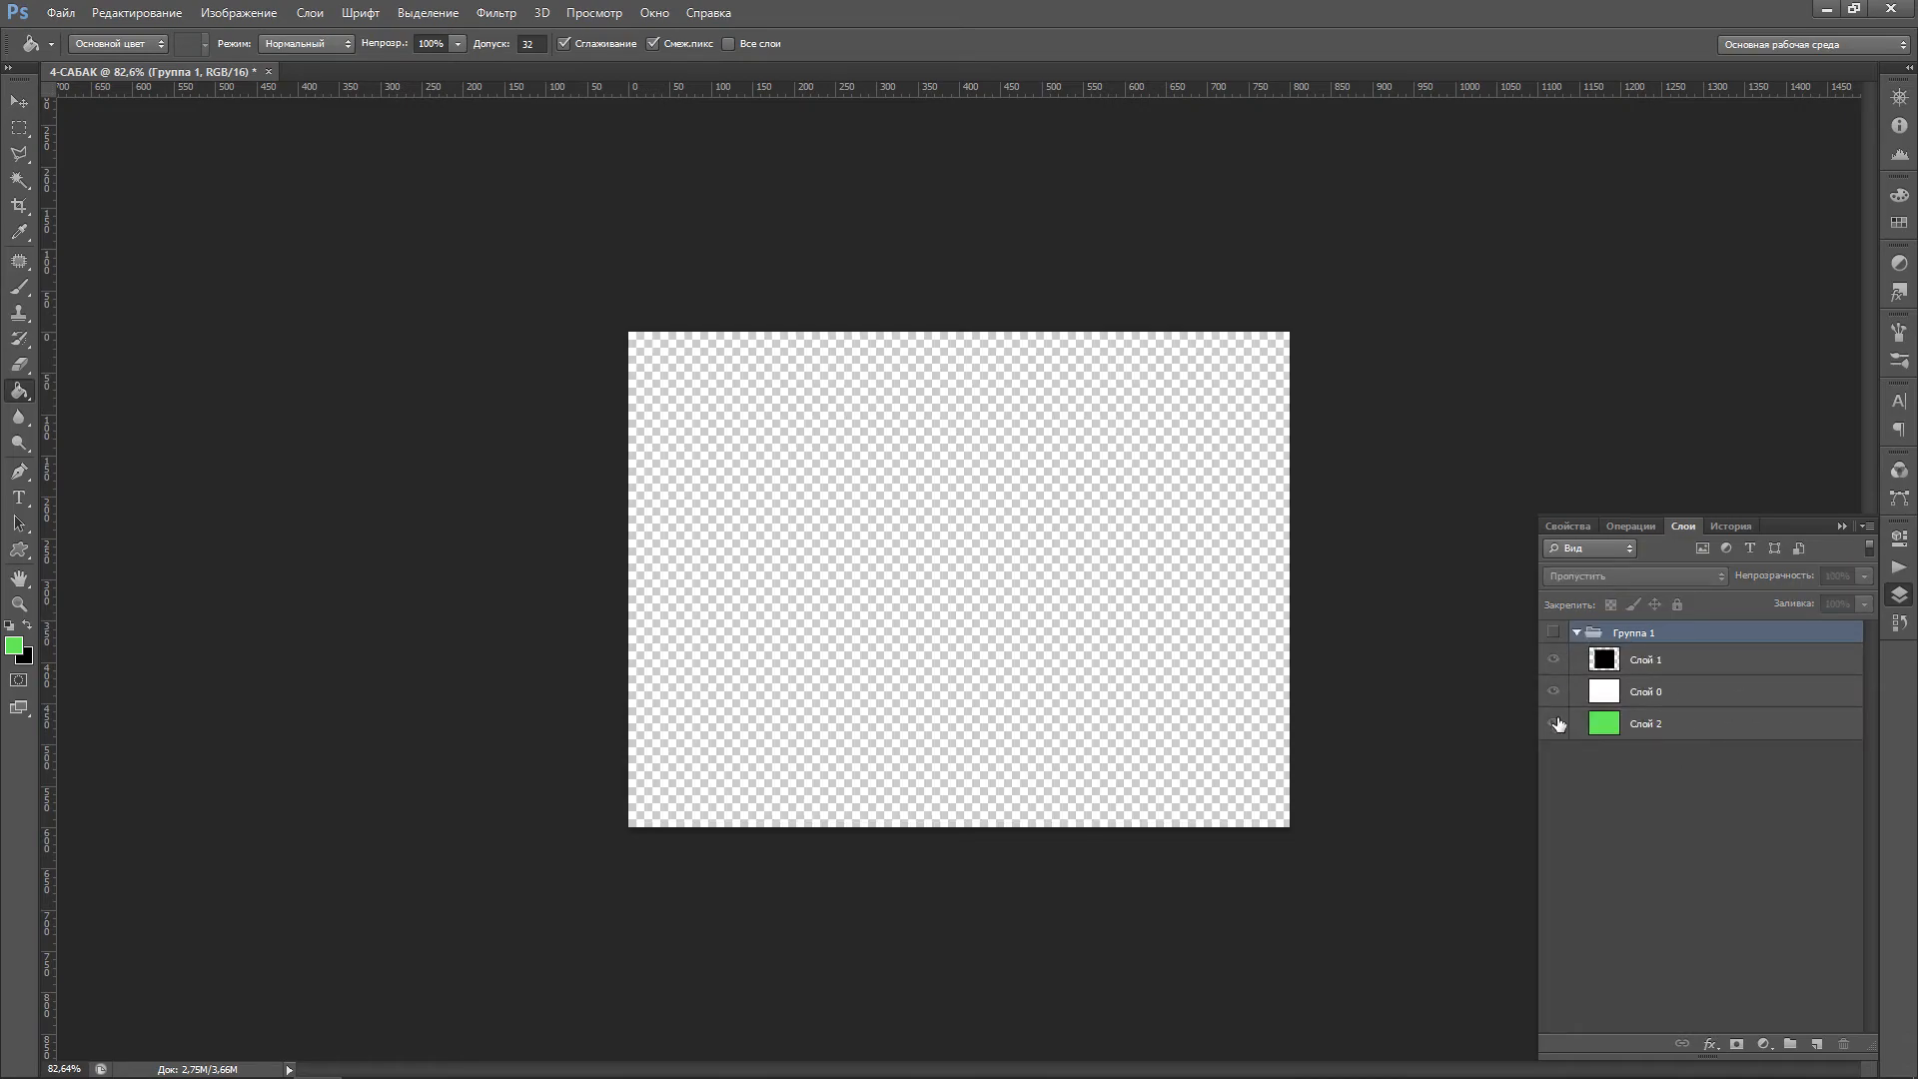
pyautogui.click(1554, 633)
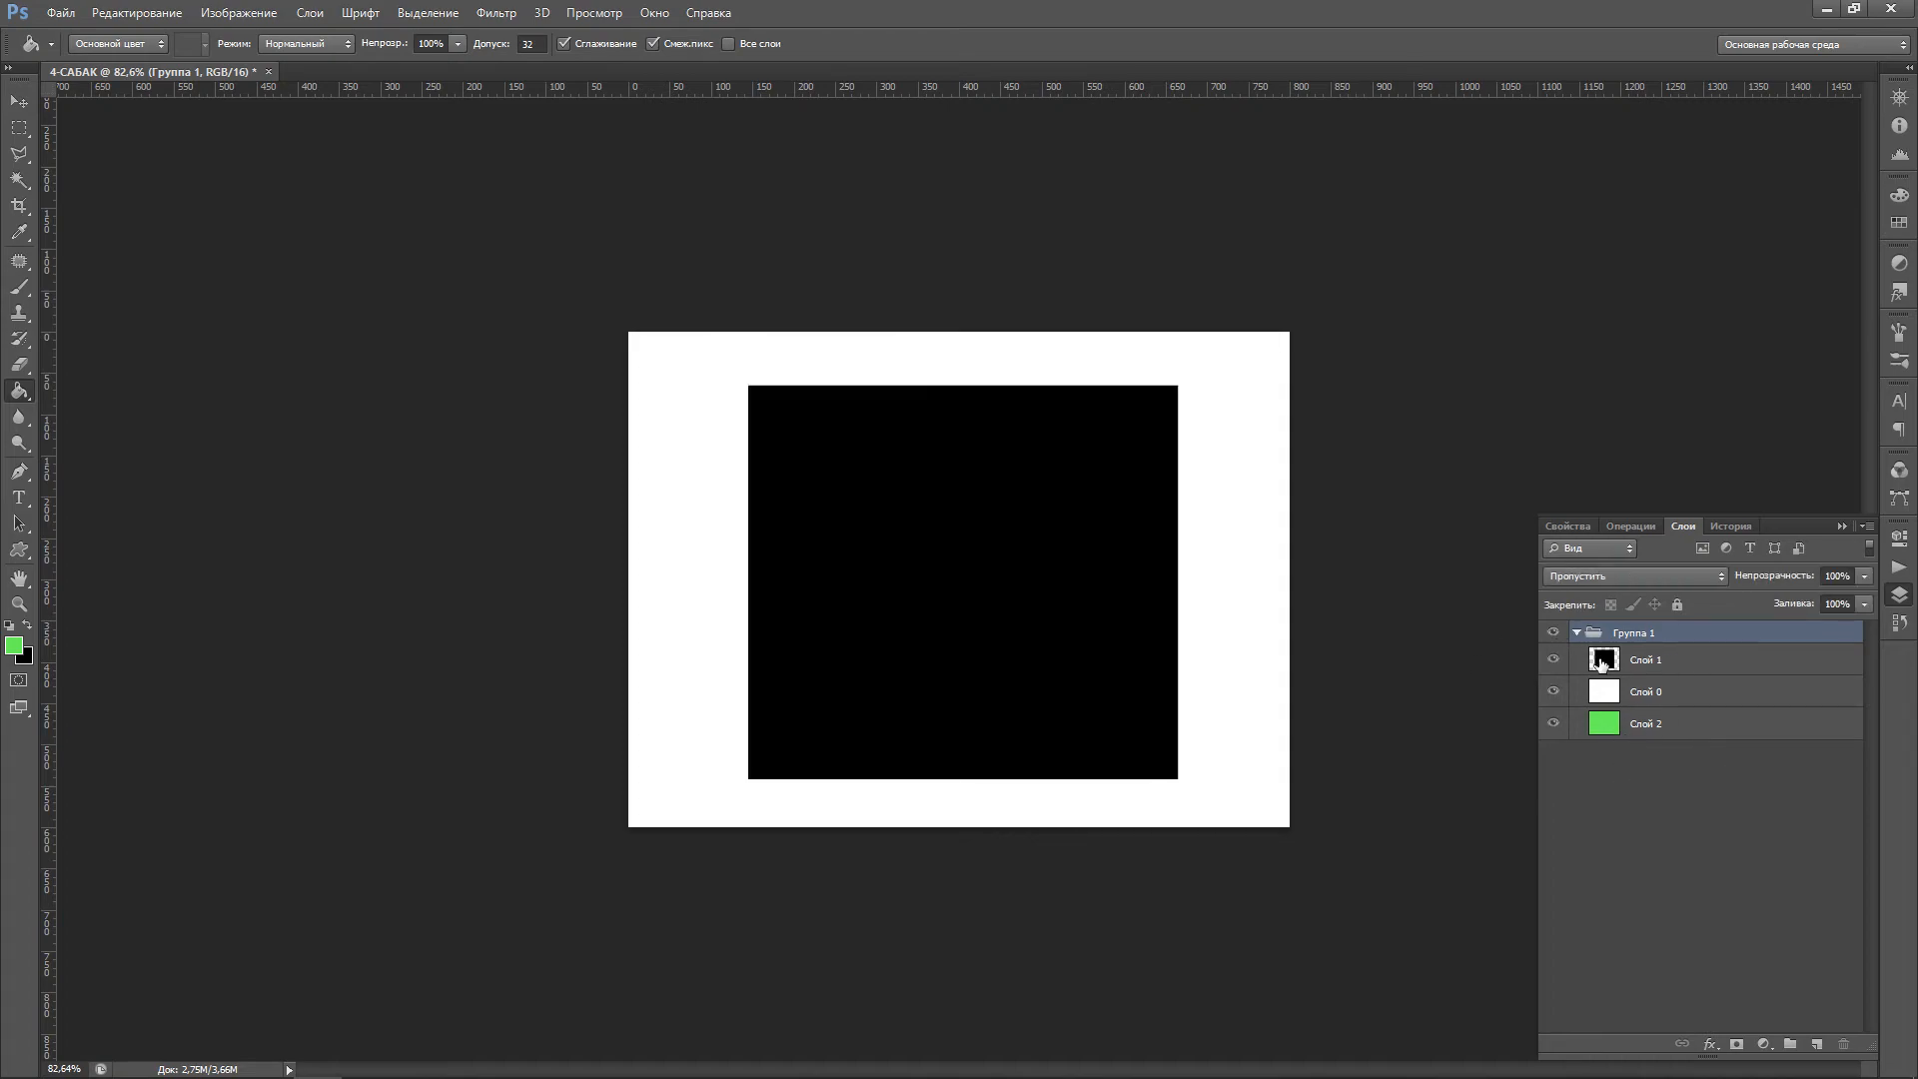
pyautogui.click(1577, 633)
pyautogui.click(1553, 633)
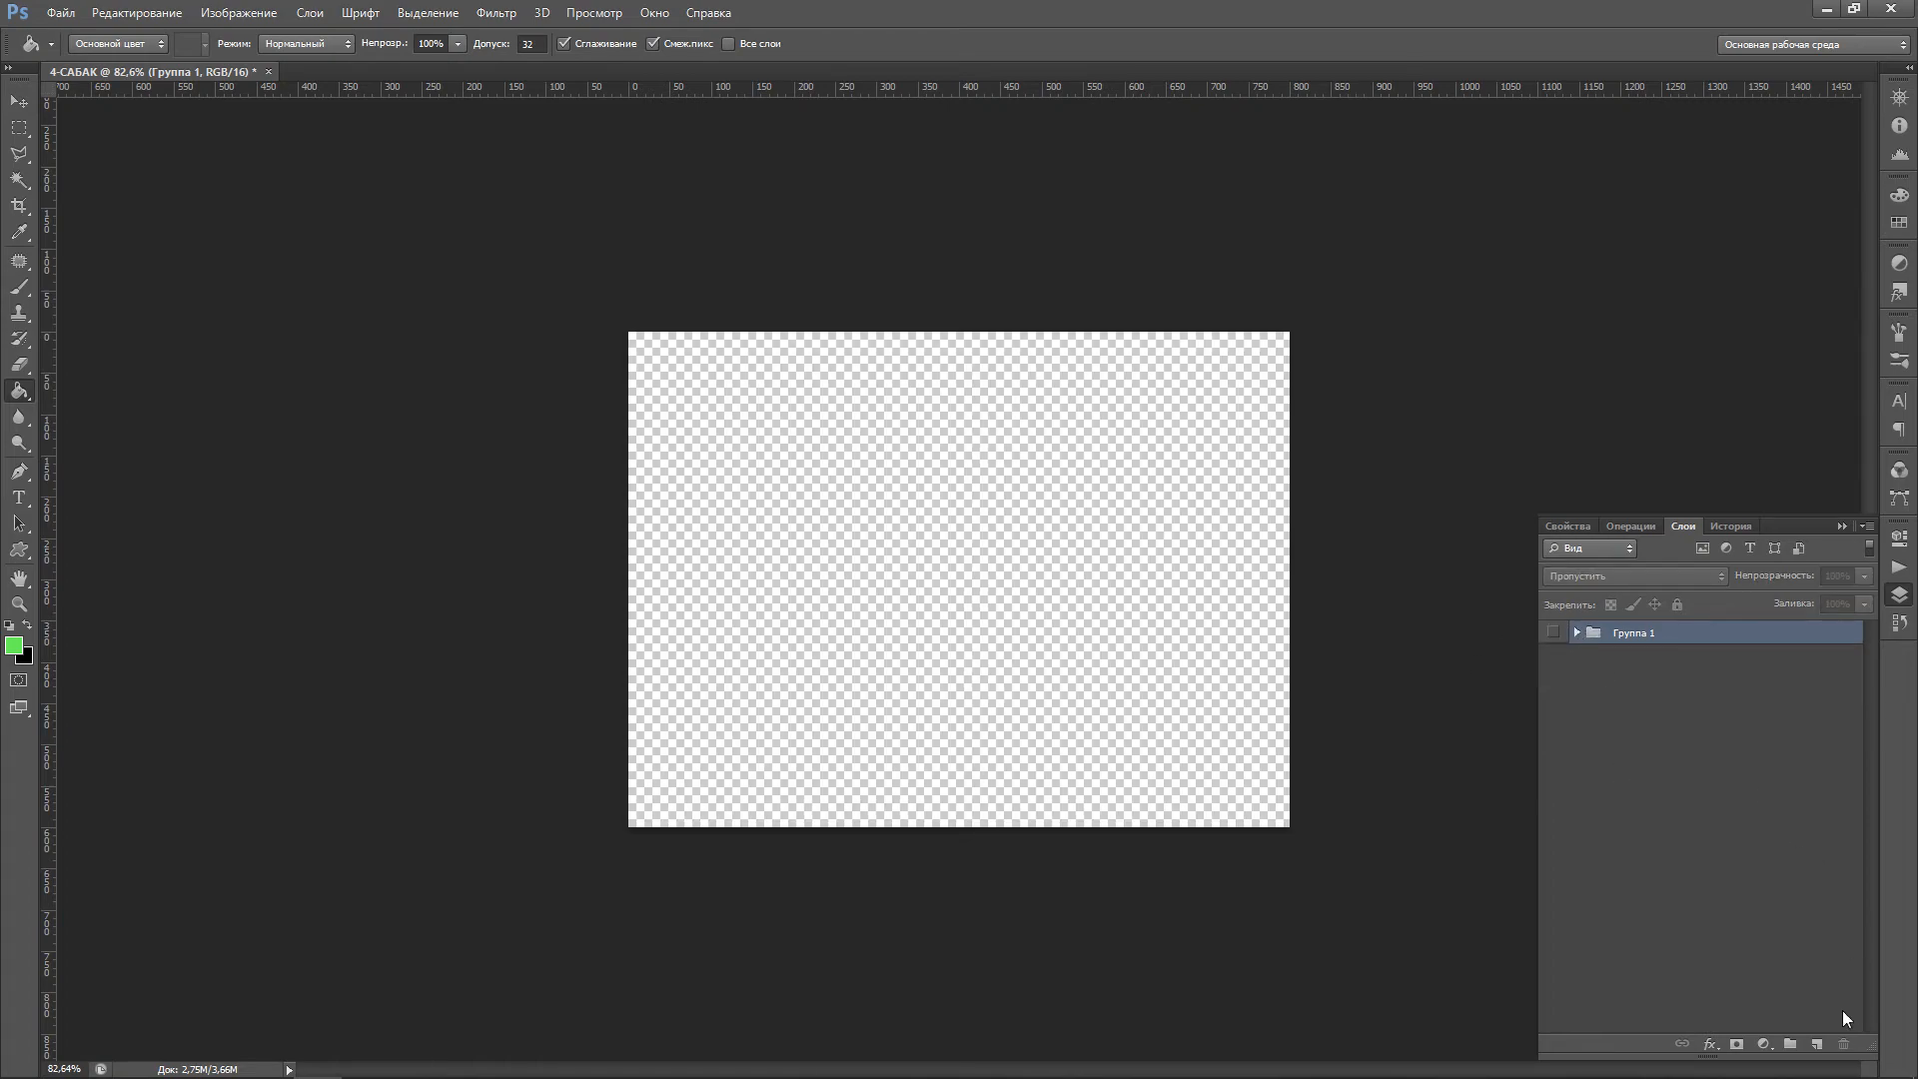
# Create a second layer group above Группа 1 and add three empty layers inside it
pyautogui.click(1790, 1044)
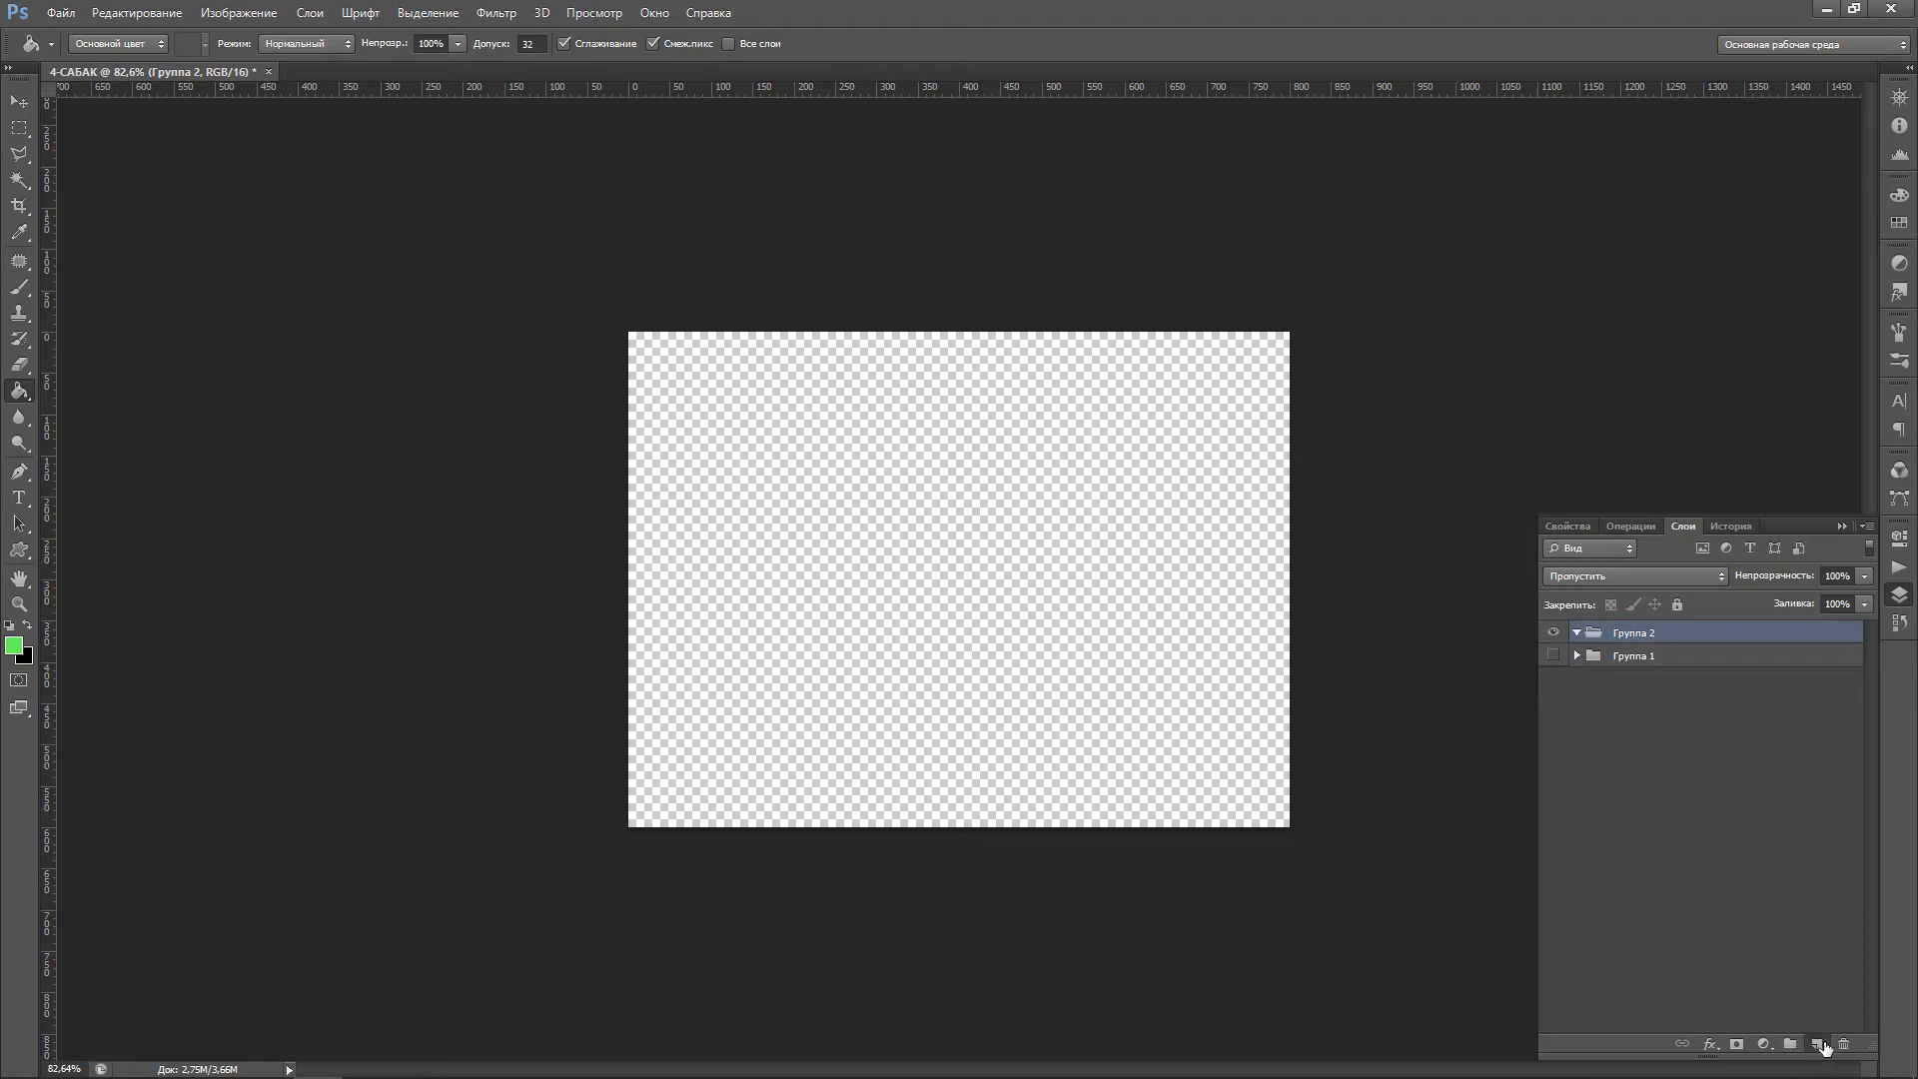
pyautogui.click(1820, 1045)
pyautogui.click(1824, 1045)
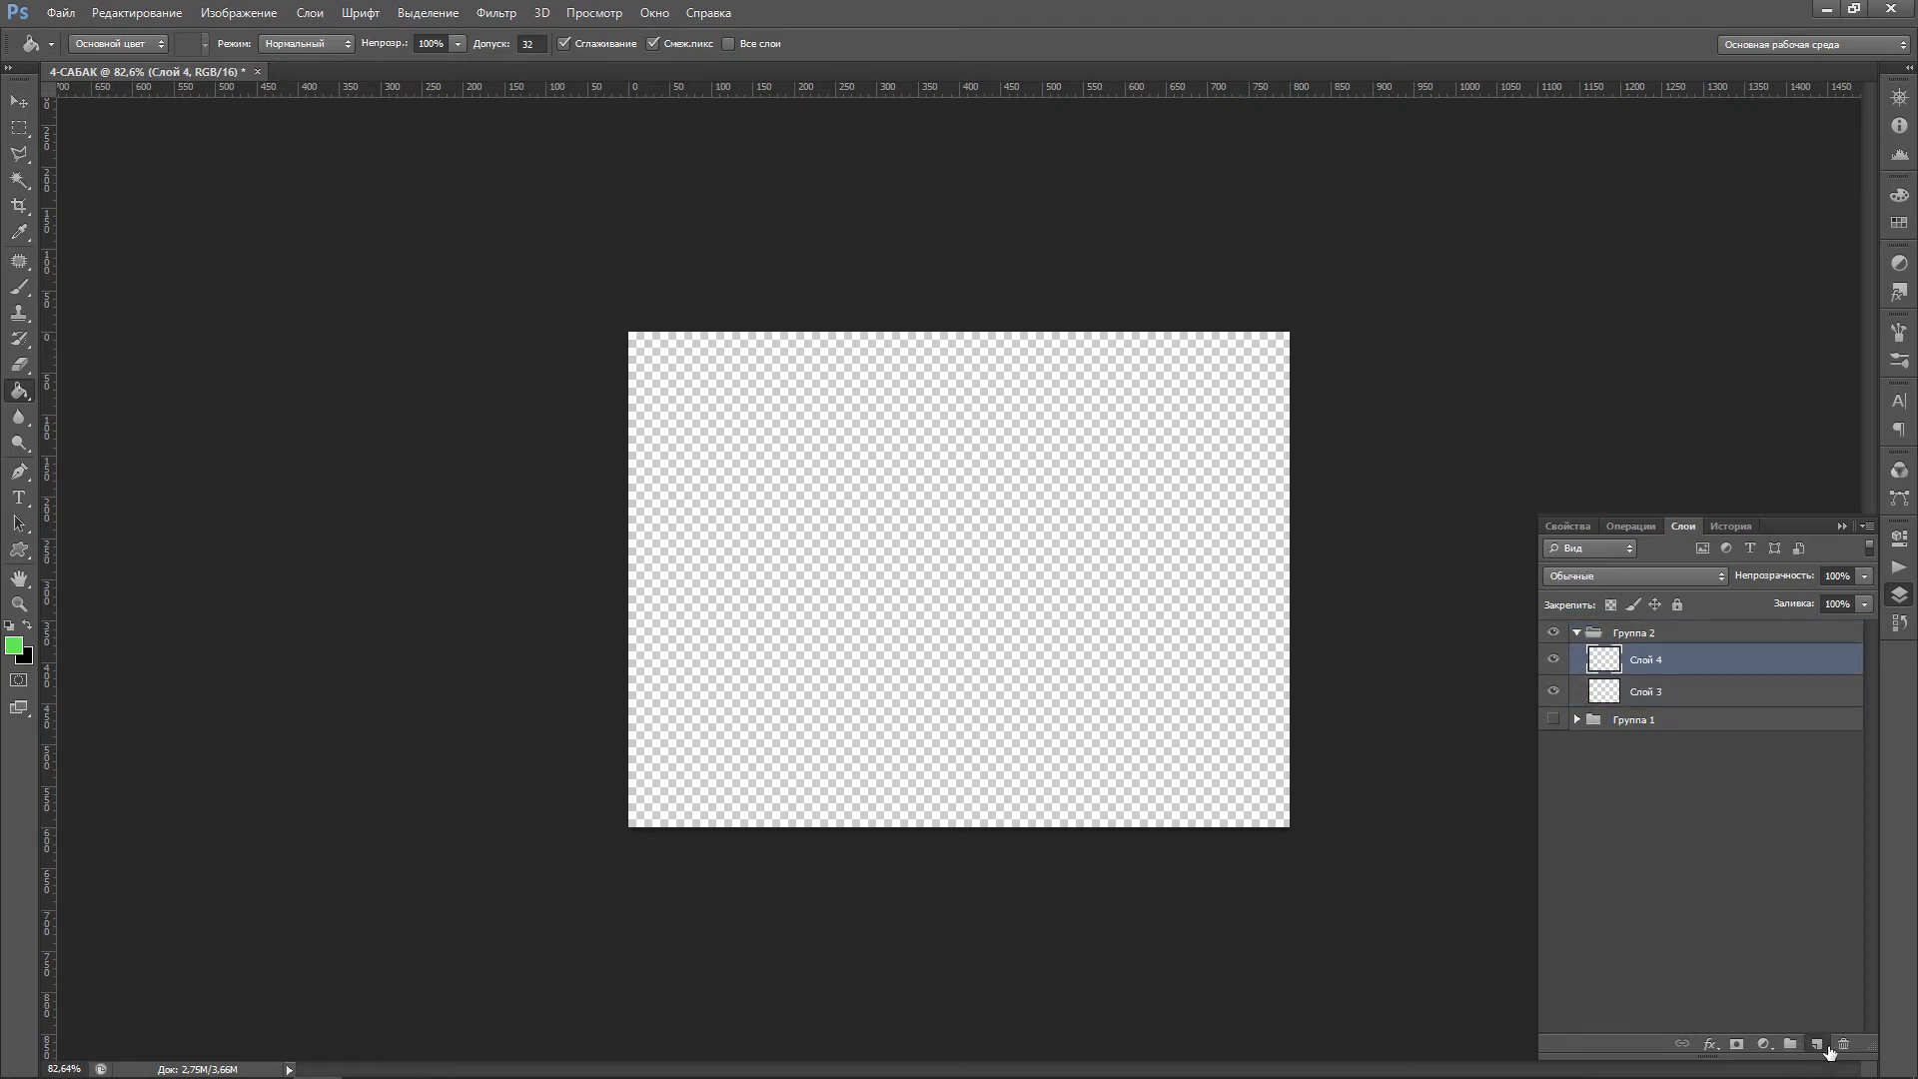
pyautogui.click(1827, 1047)
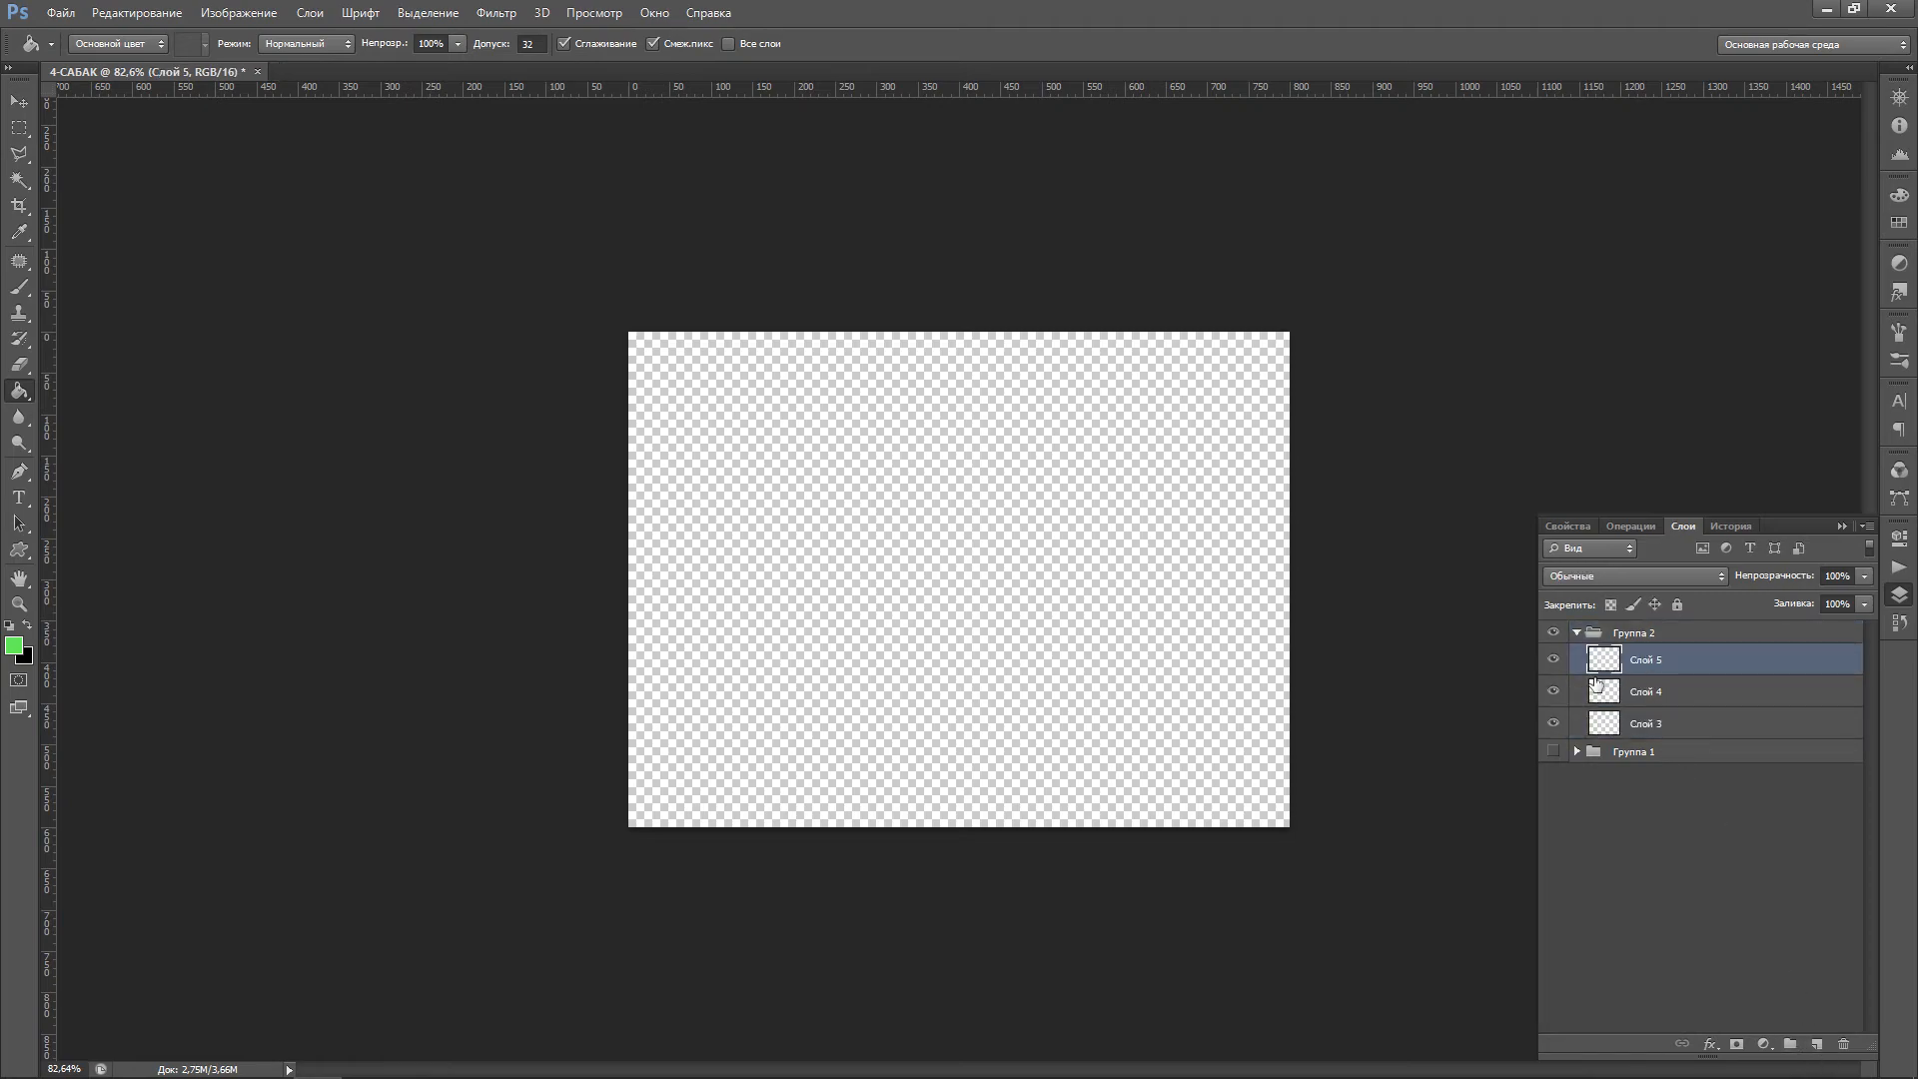
# Place the image sweater-adult-pretty-modern-woman_1139-822 from the Downloads folder (Загрузки) into the document inside Группа 2
pyautogui.moveTo(1268, 1077)
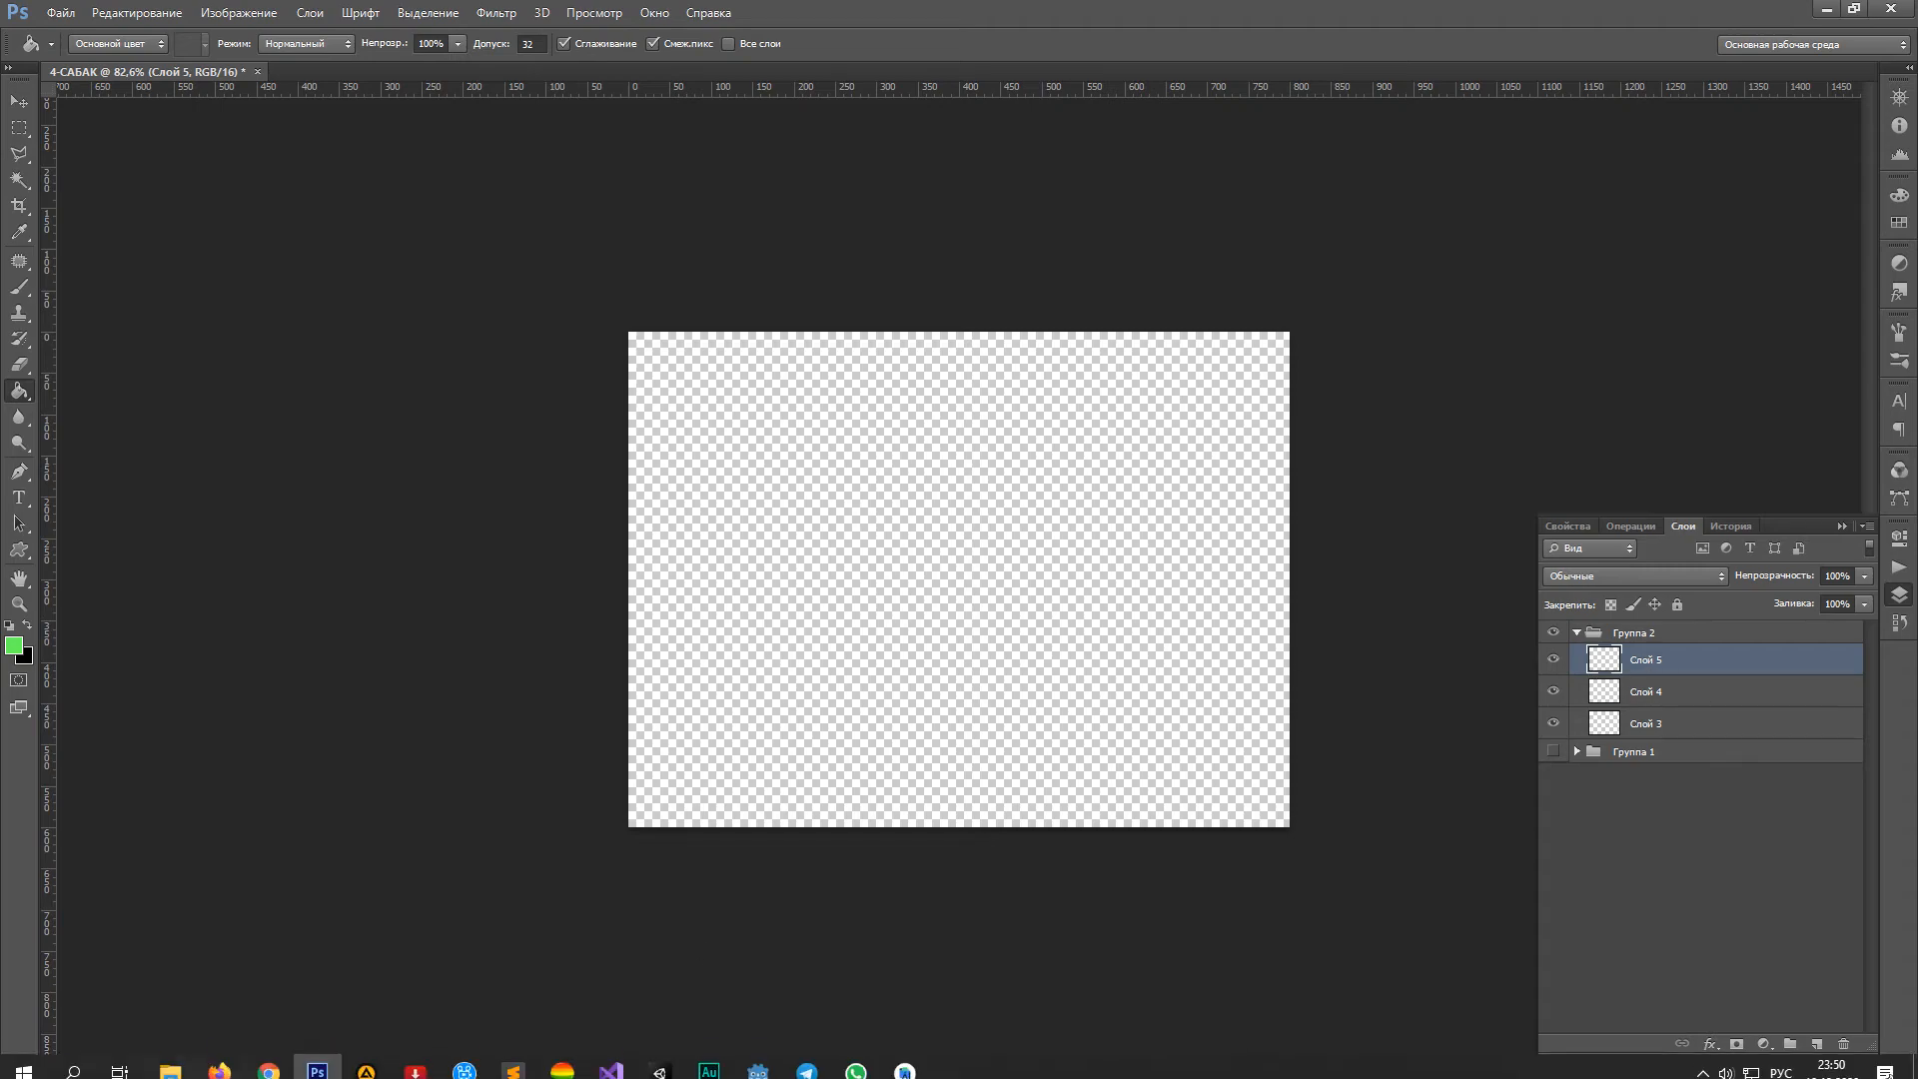
pyautogui.click(170, 1068)
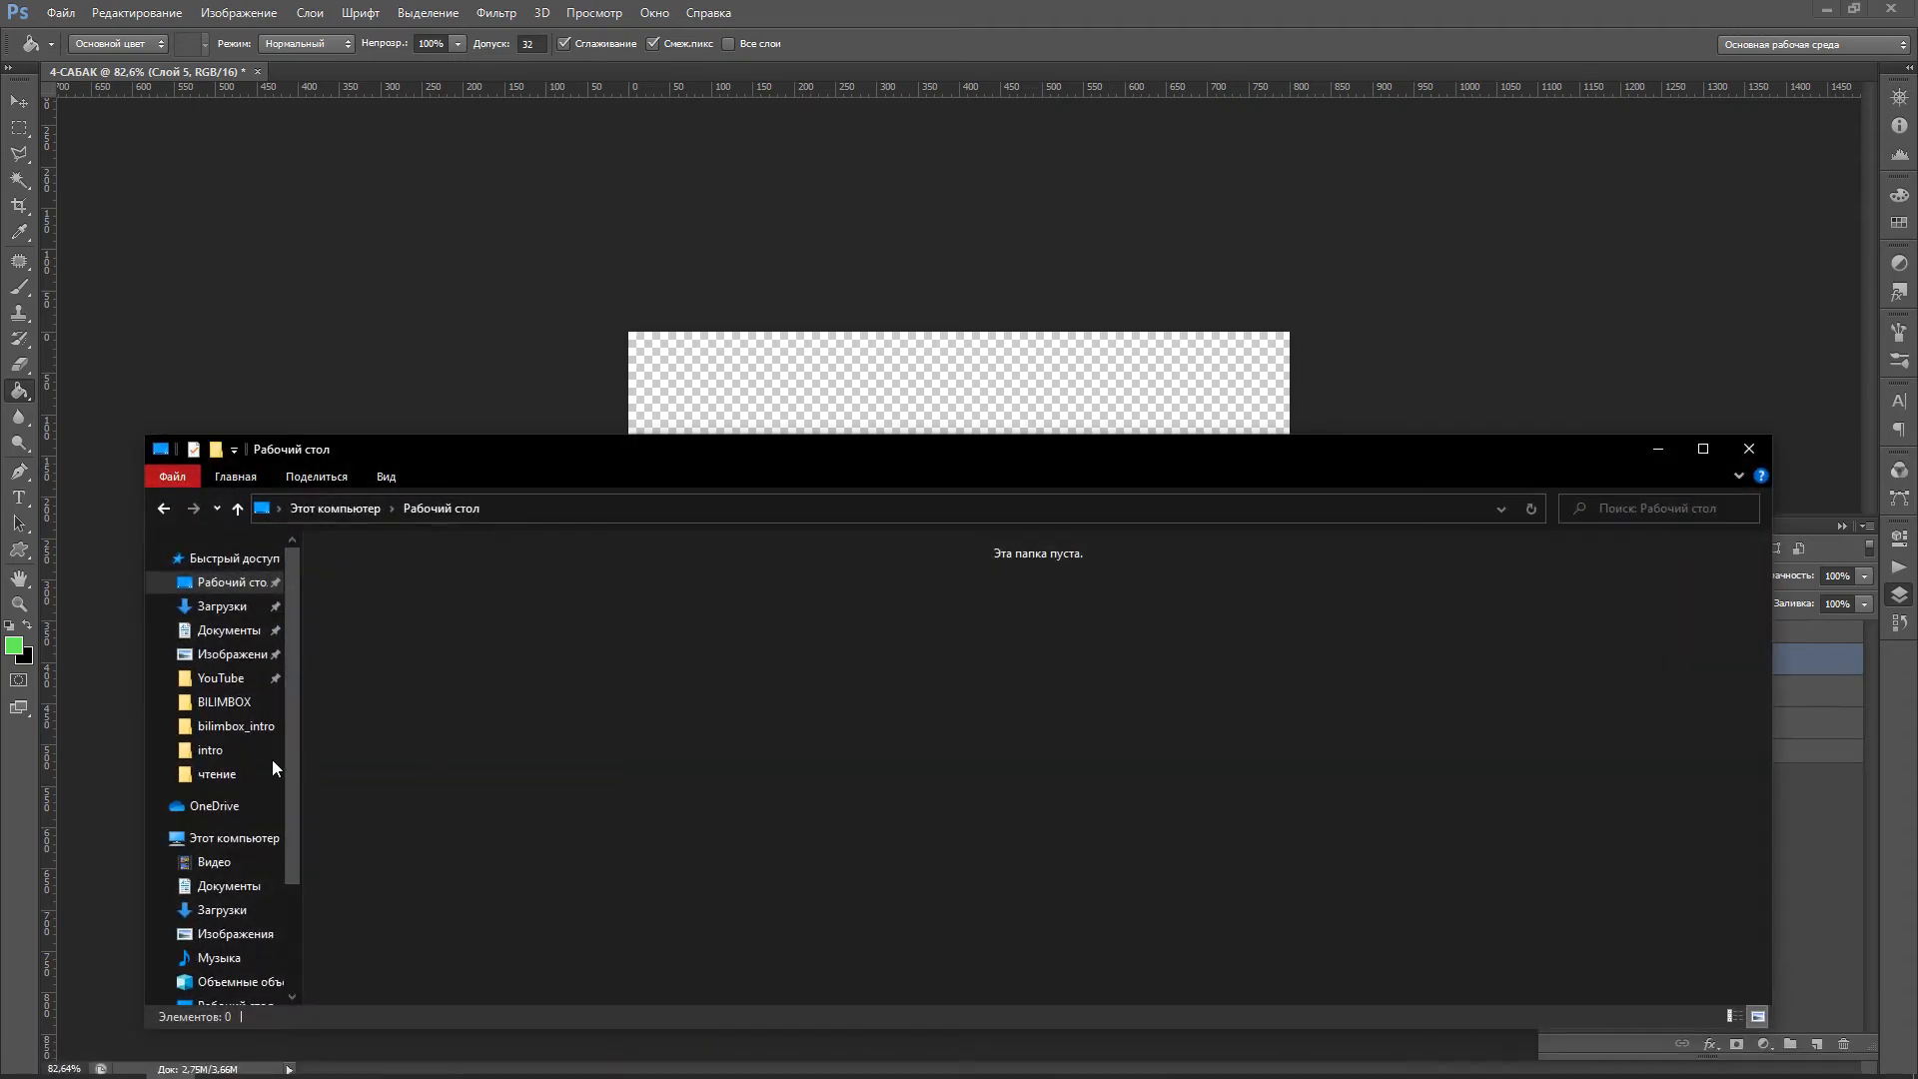
pyautogui.click(215, 909)
pyautogui.moveTo(589, 630); pyautogui.dragTo(923, 366)
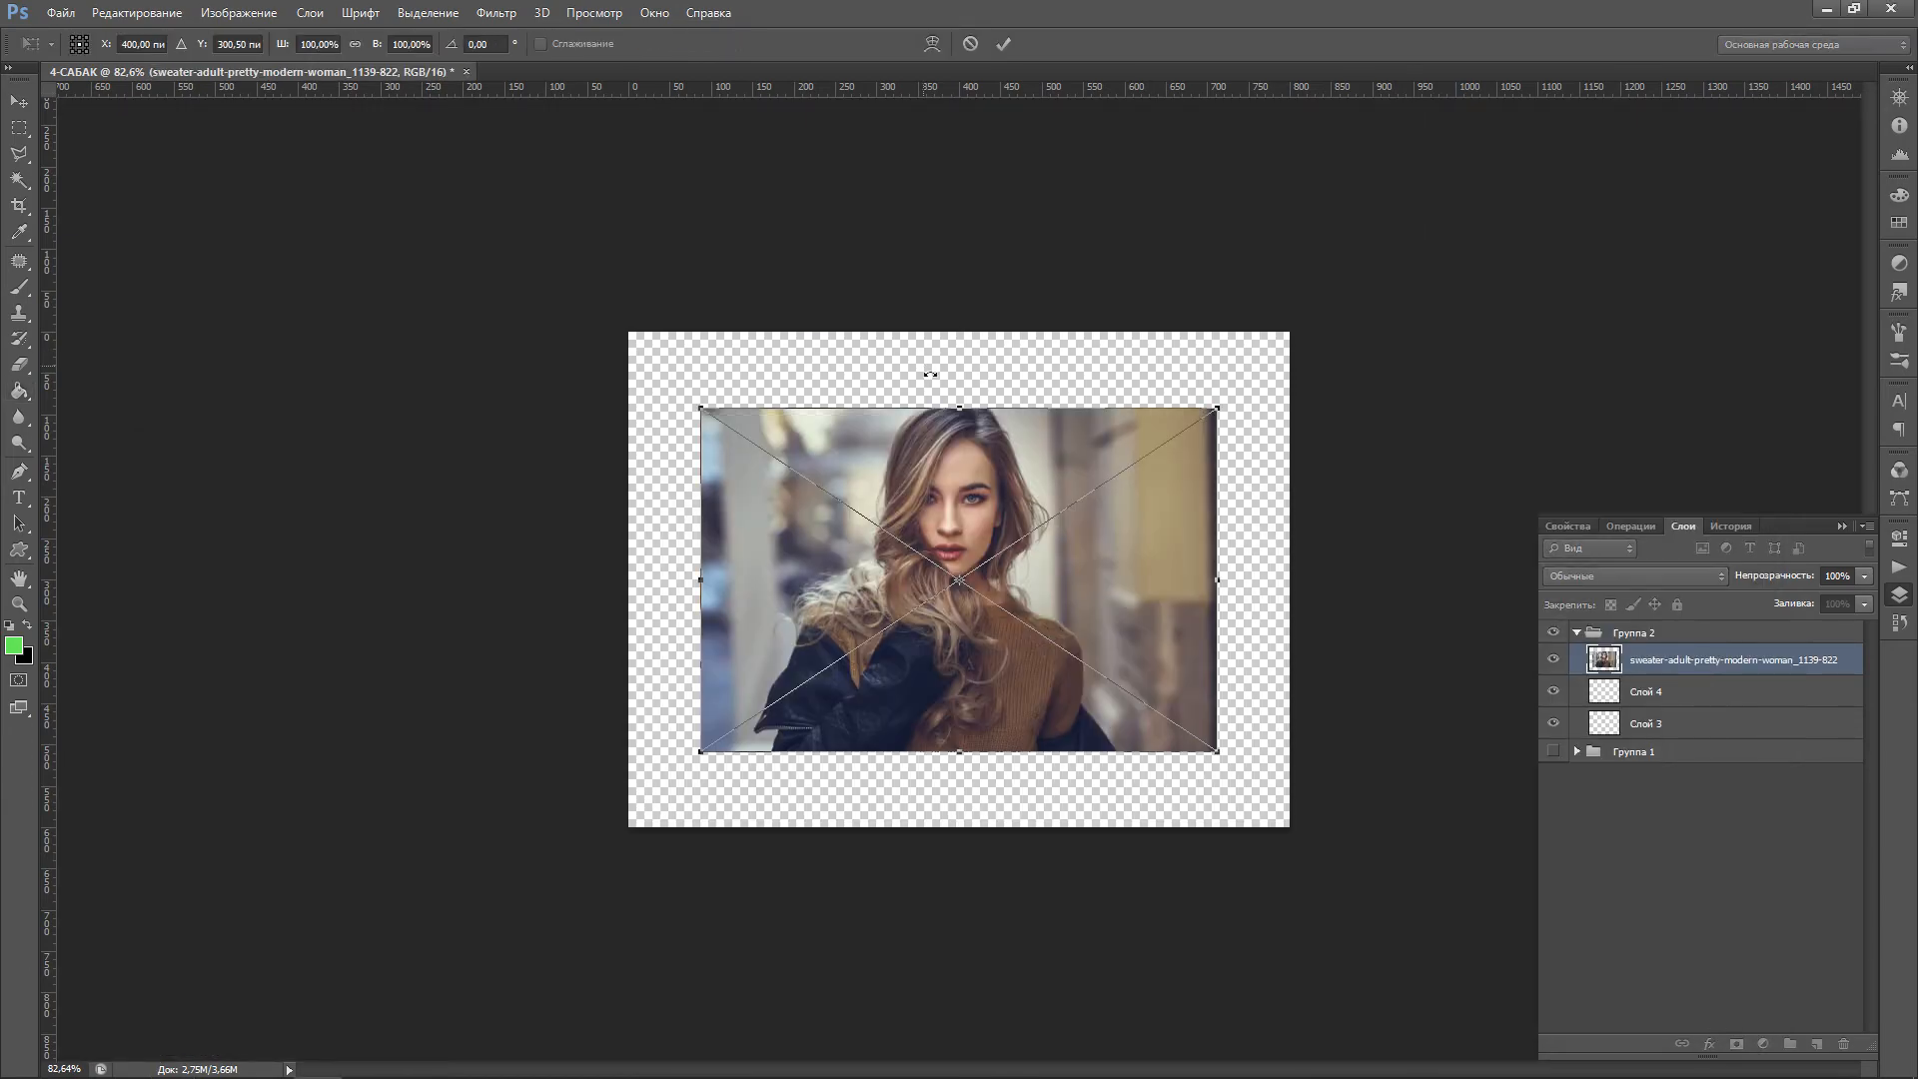
# Enlarge the placed photo to about 146% and position it so that it covers the whole canvas
pyautogui.moveTo(1091, 615); pyautogui.dragTo(1032, 536)
pyautogui.moveTo(1147, 675); pyautogui.dragTo(1361, 871)
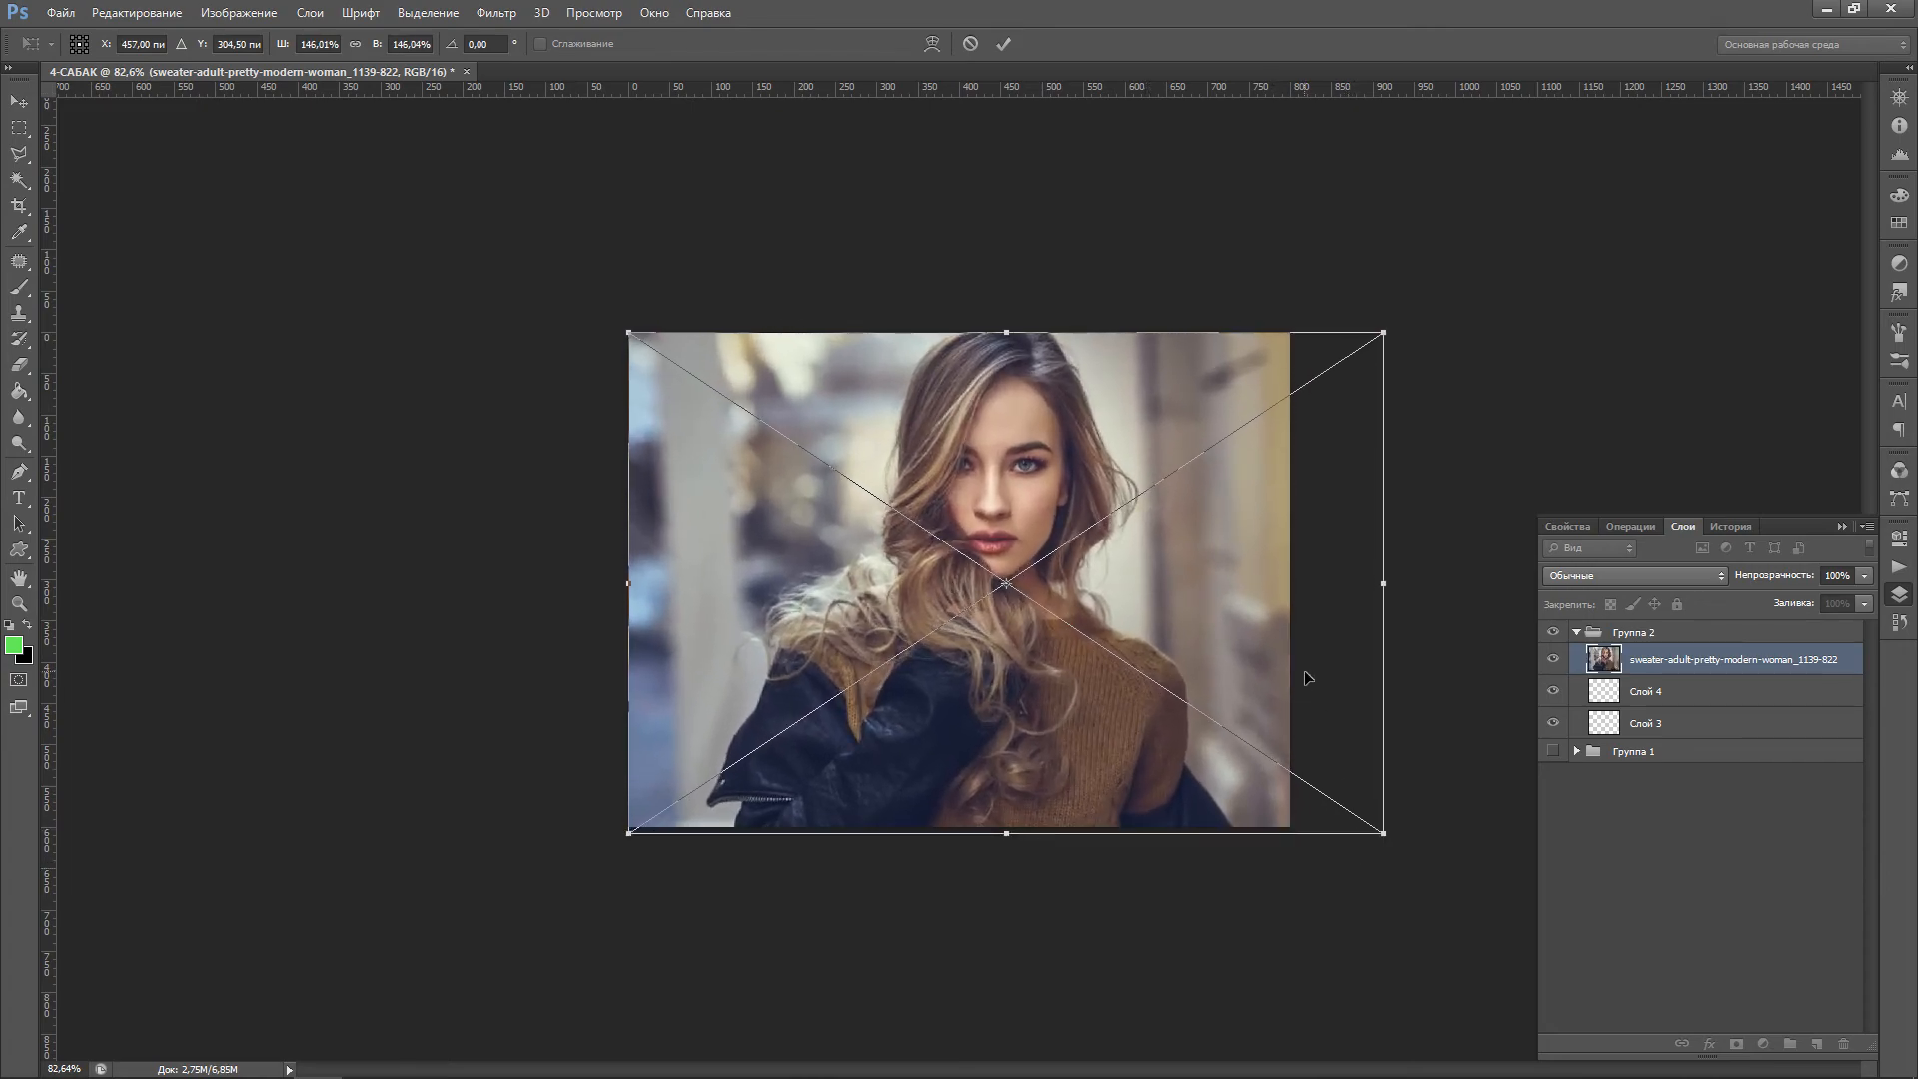
pyautogui.moveTo(1304, 669); pyautogui.dragTo(1269, 674)
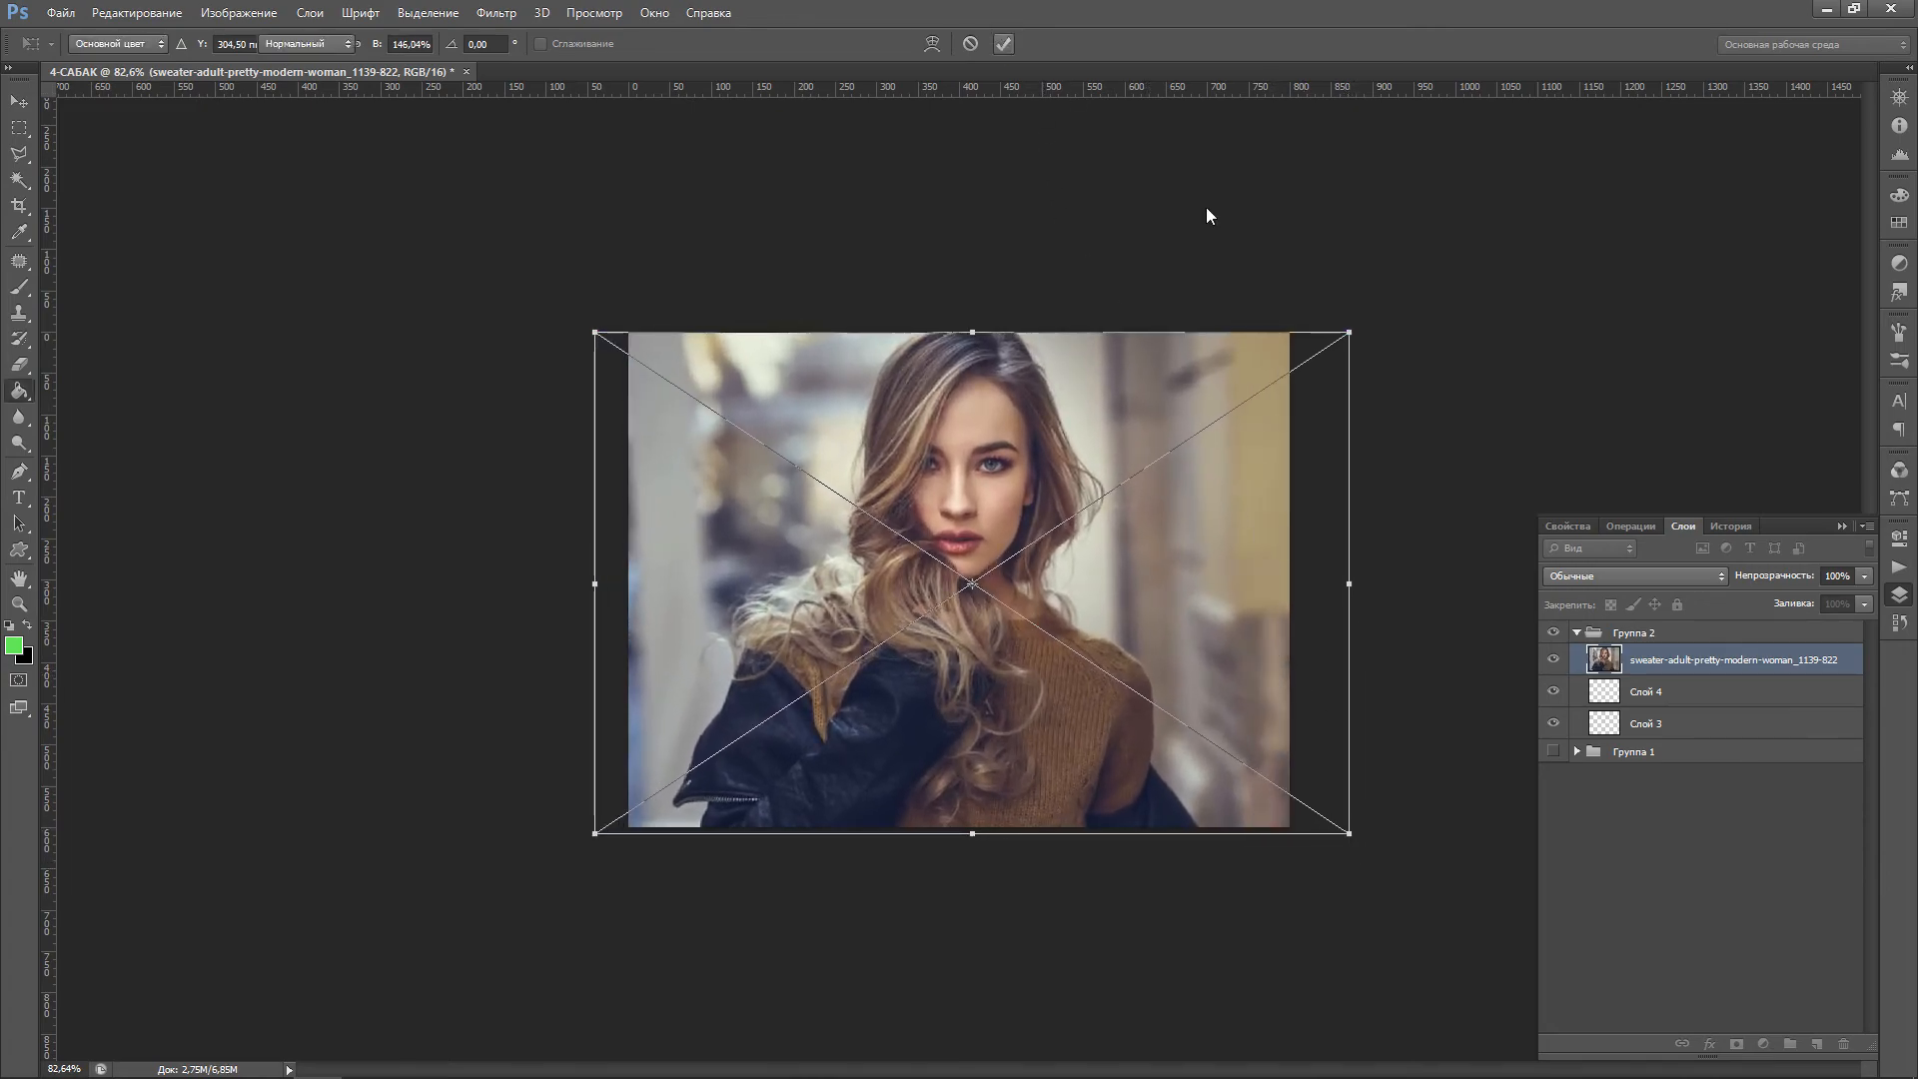
pyautogui.press('Return')
# Collapse Группа 2 and compare both groups by switching their visibility, leaving Группа 1 and Группа 2 shown
pyautogui.click(1577, 632)
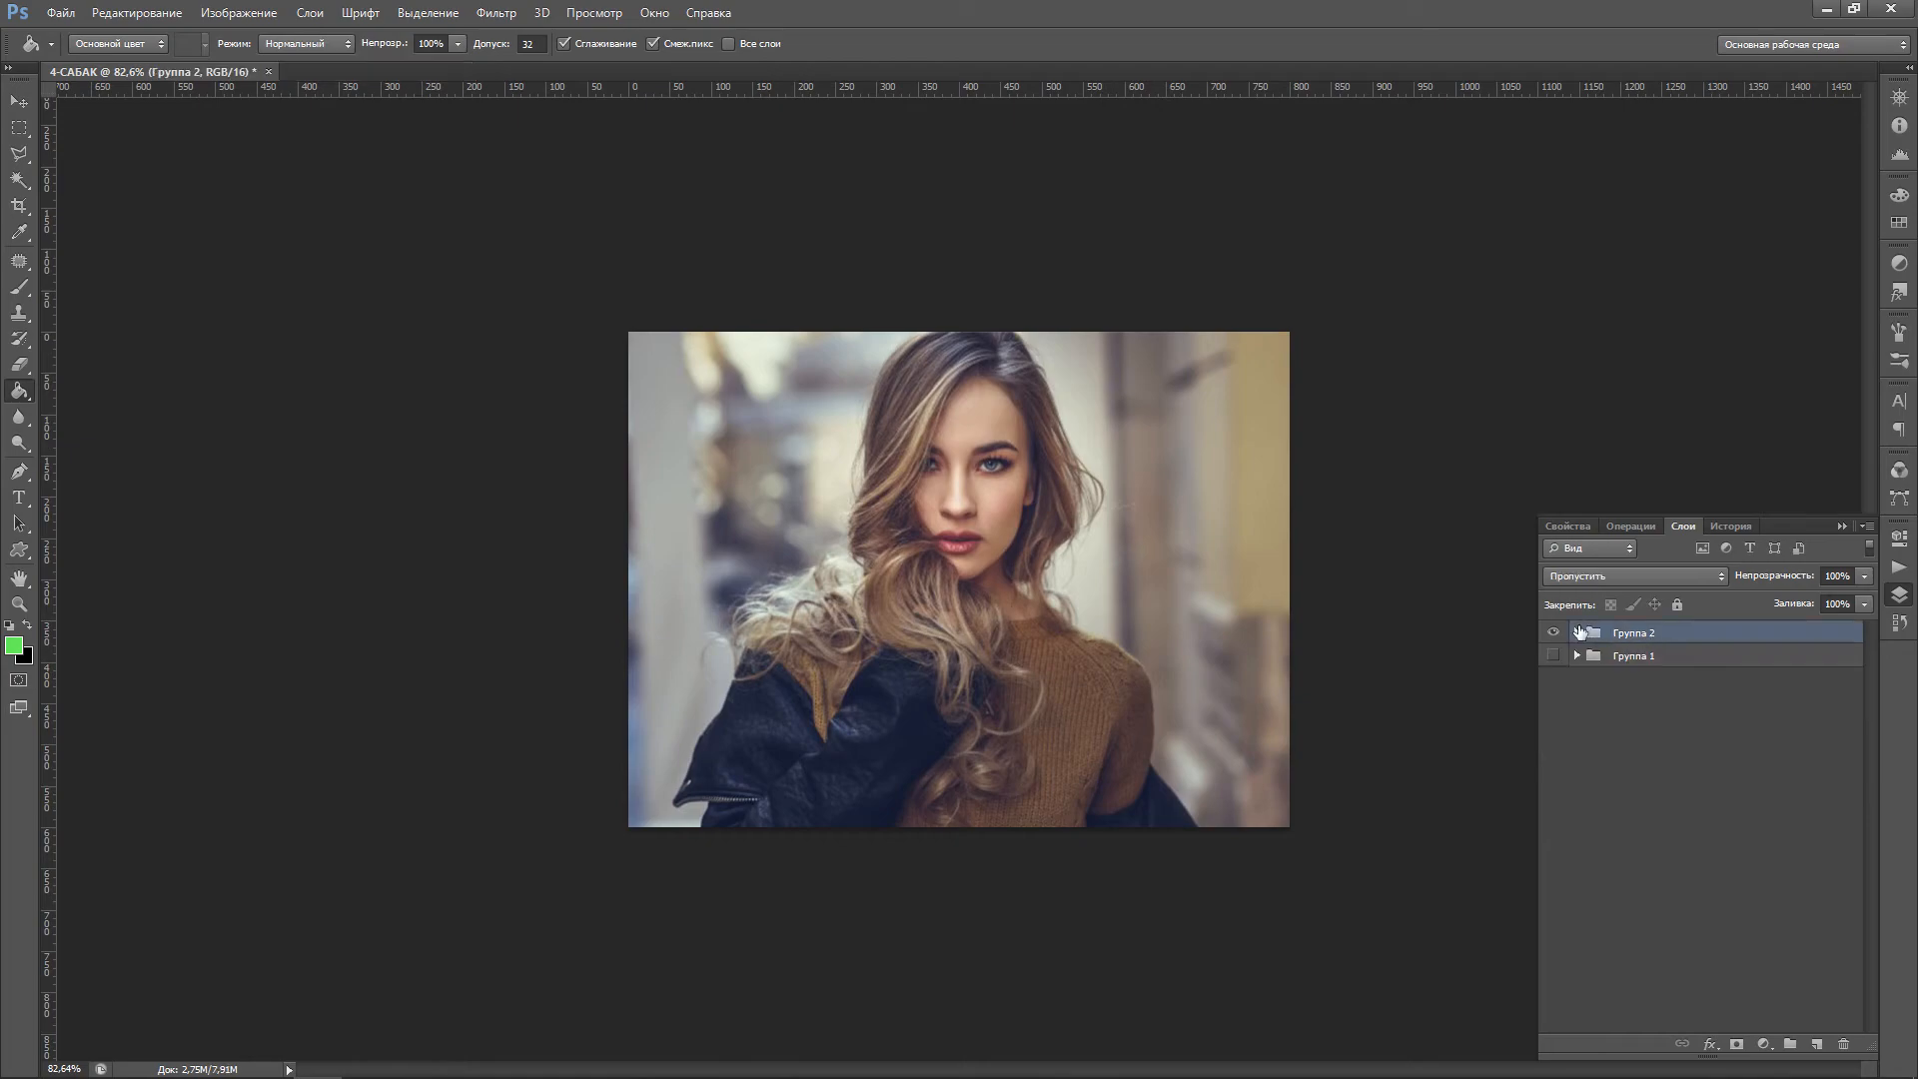
pyautogui.click(1553, 632)
pyautogui.click(1553, 655)
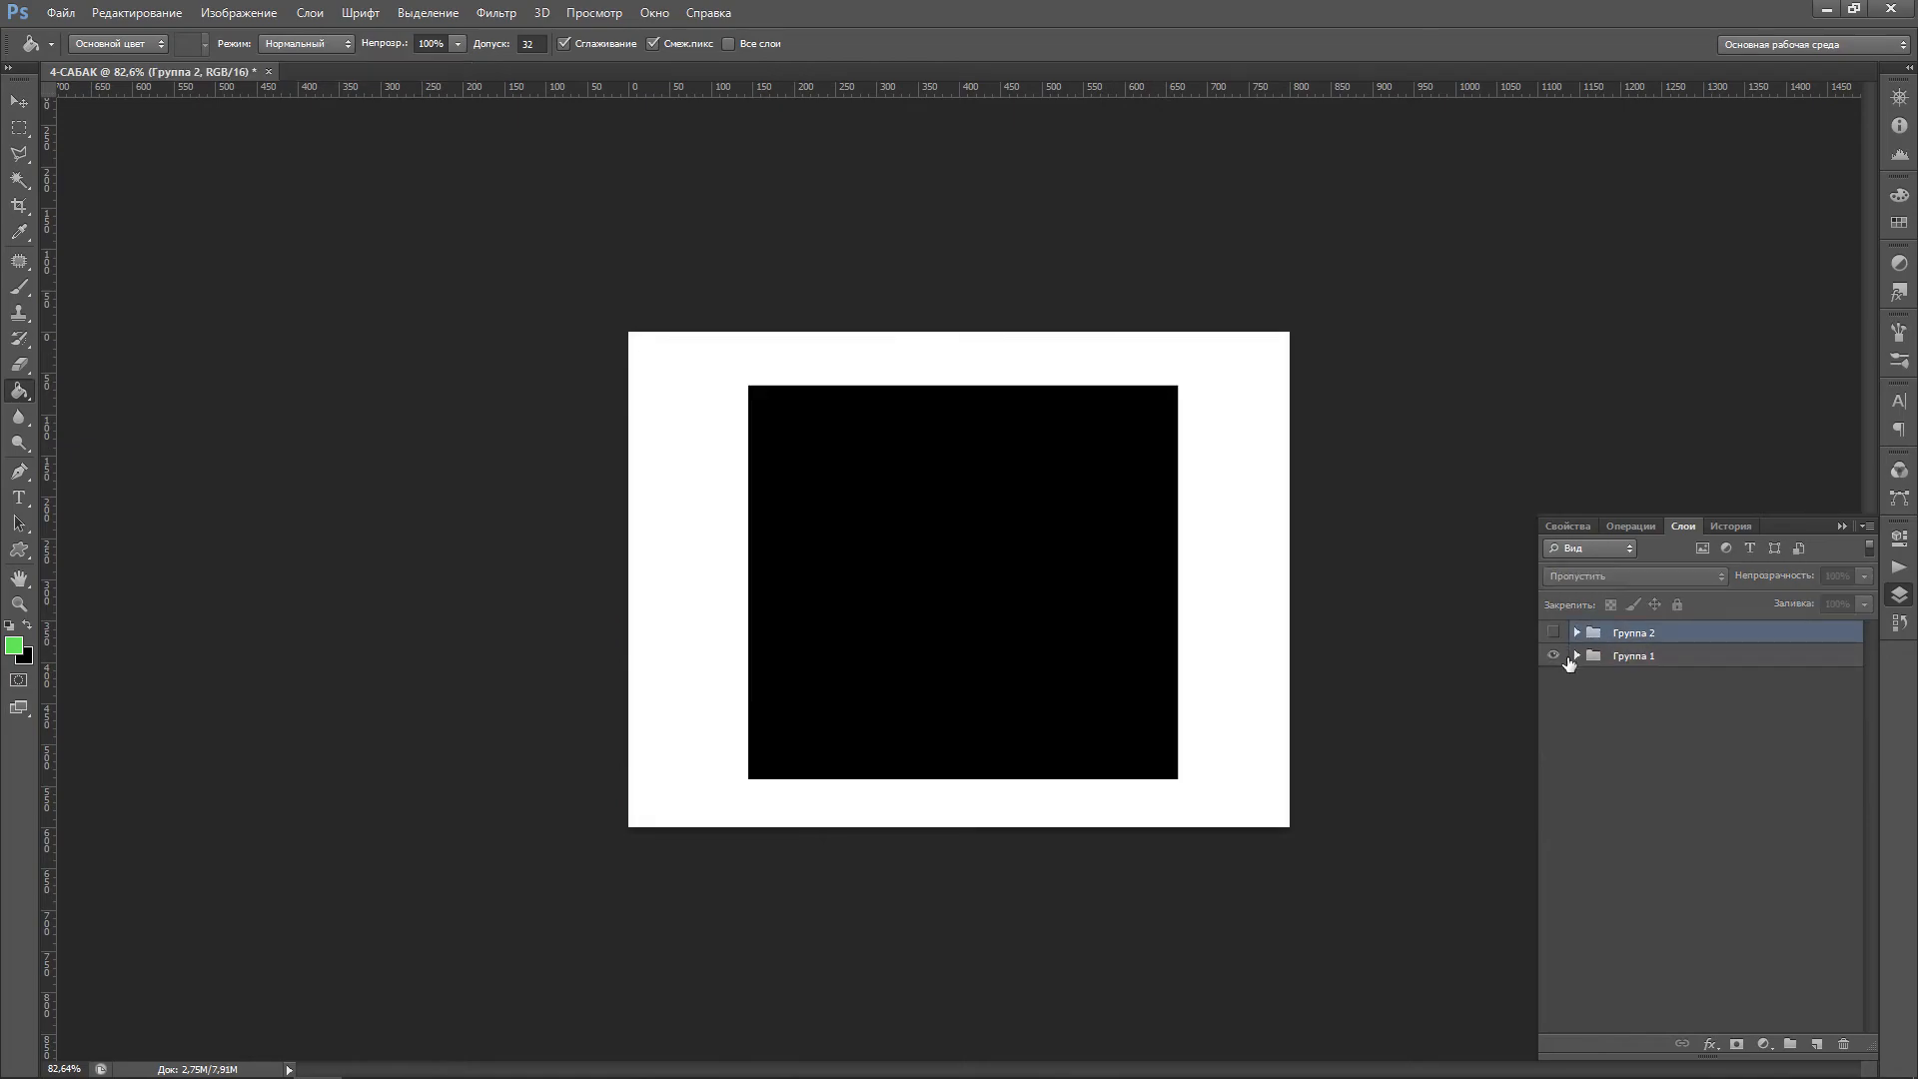
pyautogui.click(1556, 633)
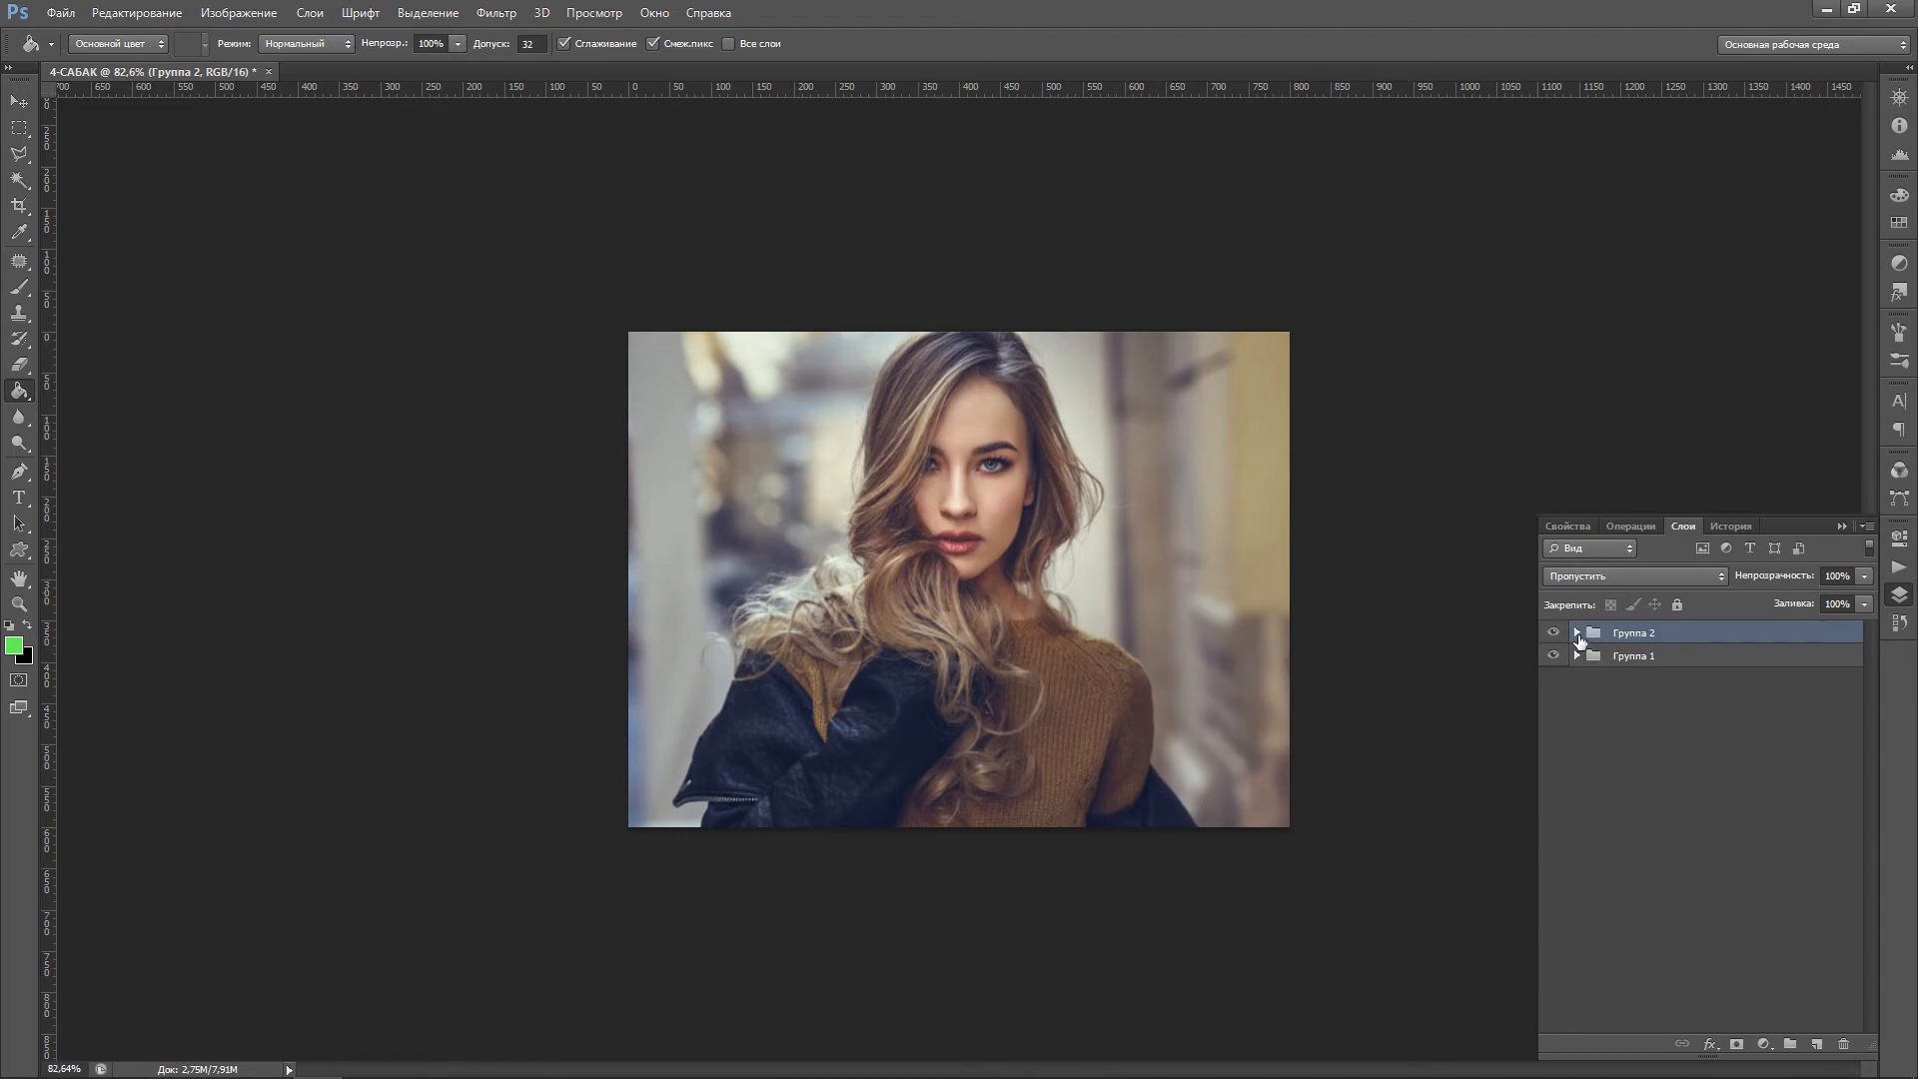
# Expand Группа 2 and add an empty layer directly above the photo layer
pyautogui.click(1578, 633)
pyautogui.click(1644, 662)
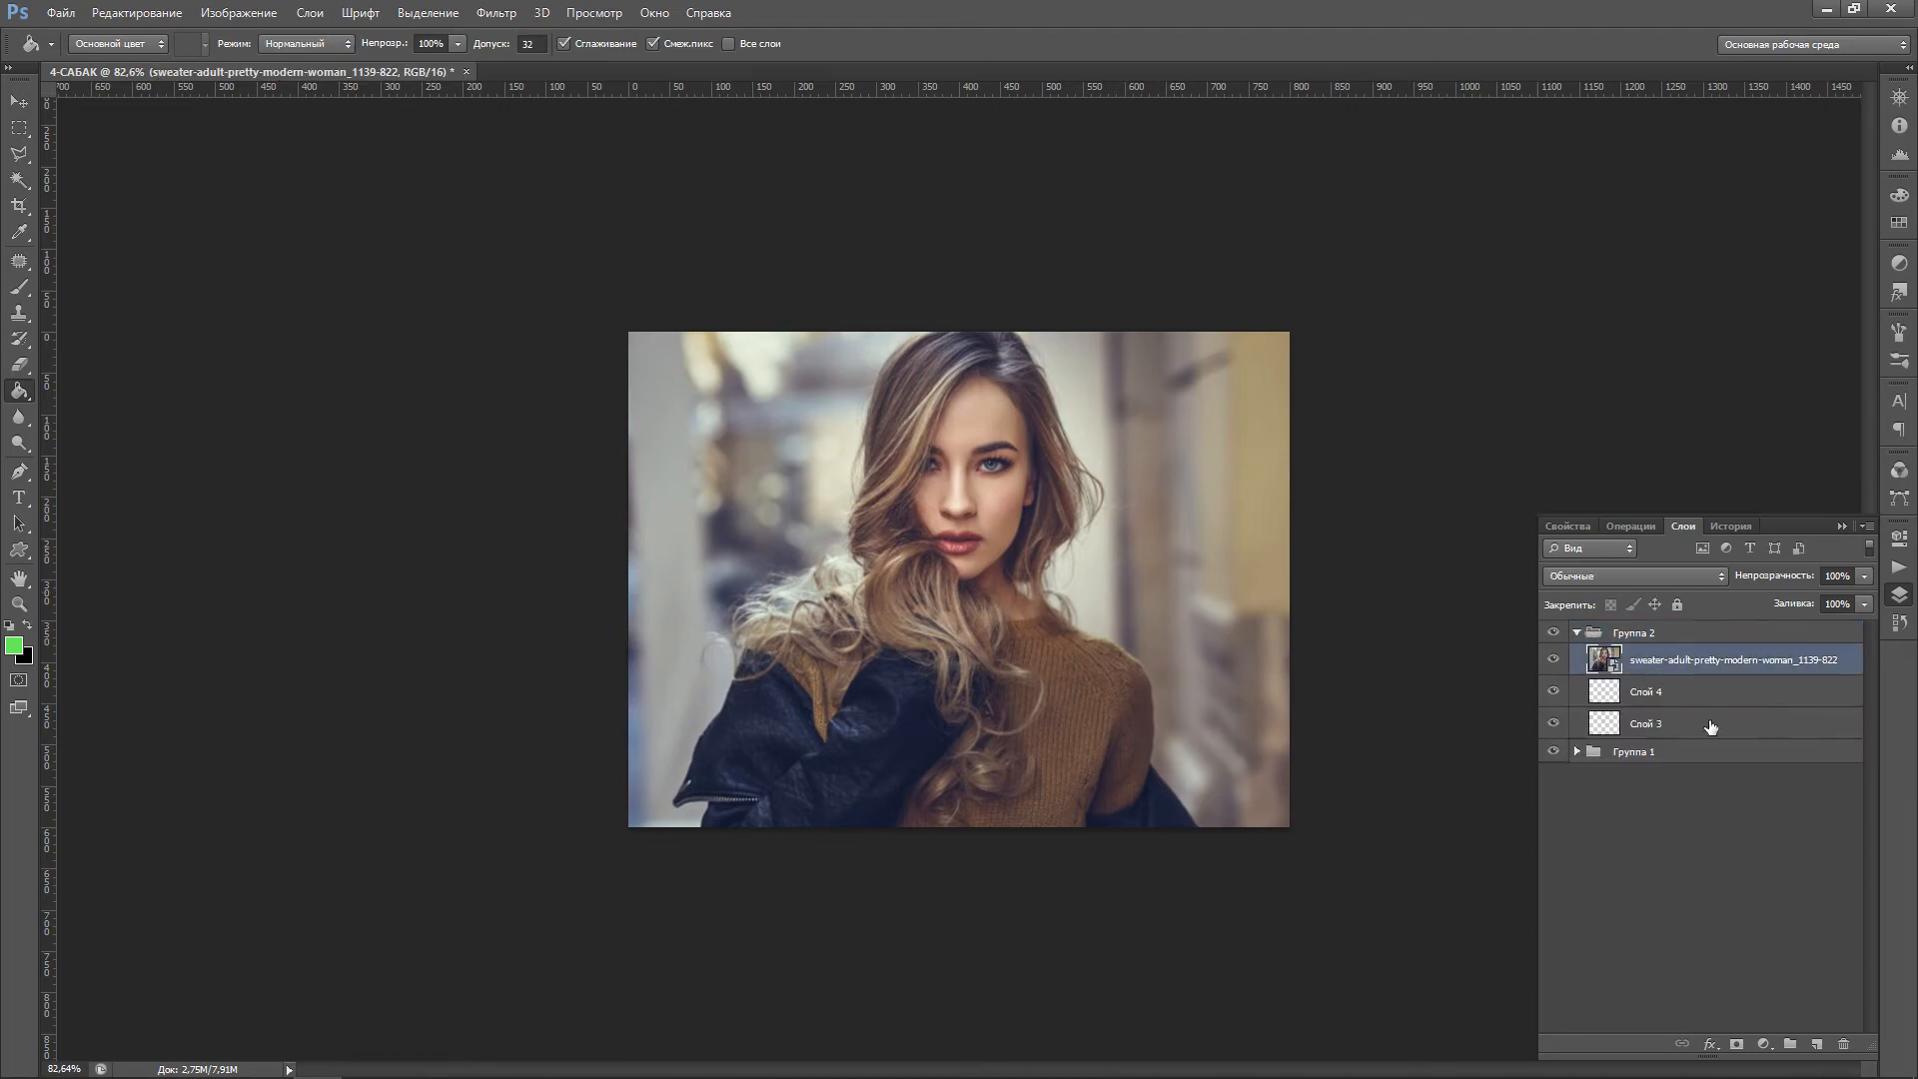
pyautogui.click(1817, 1044)
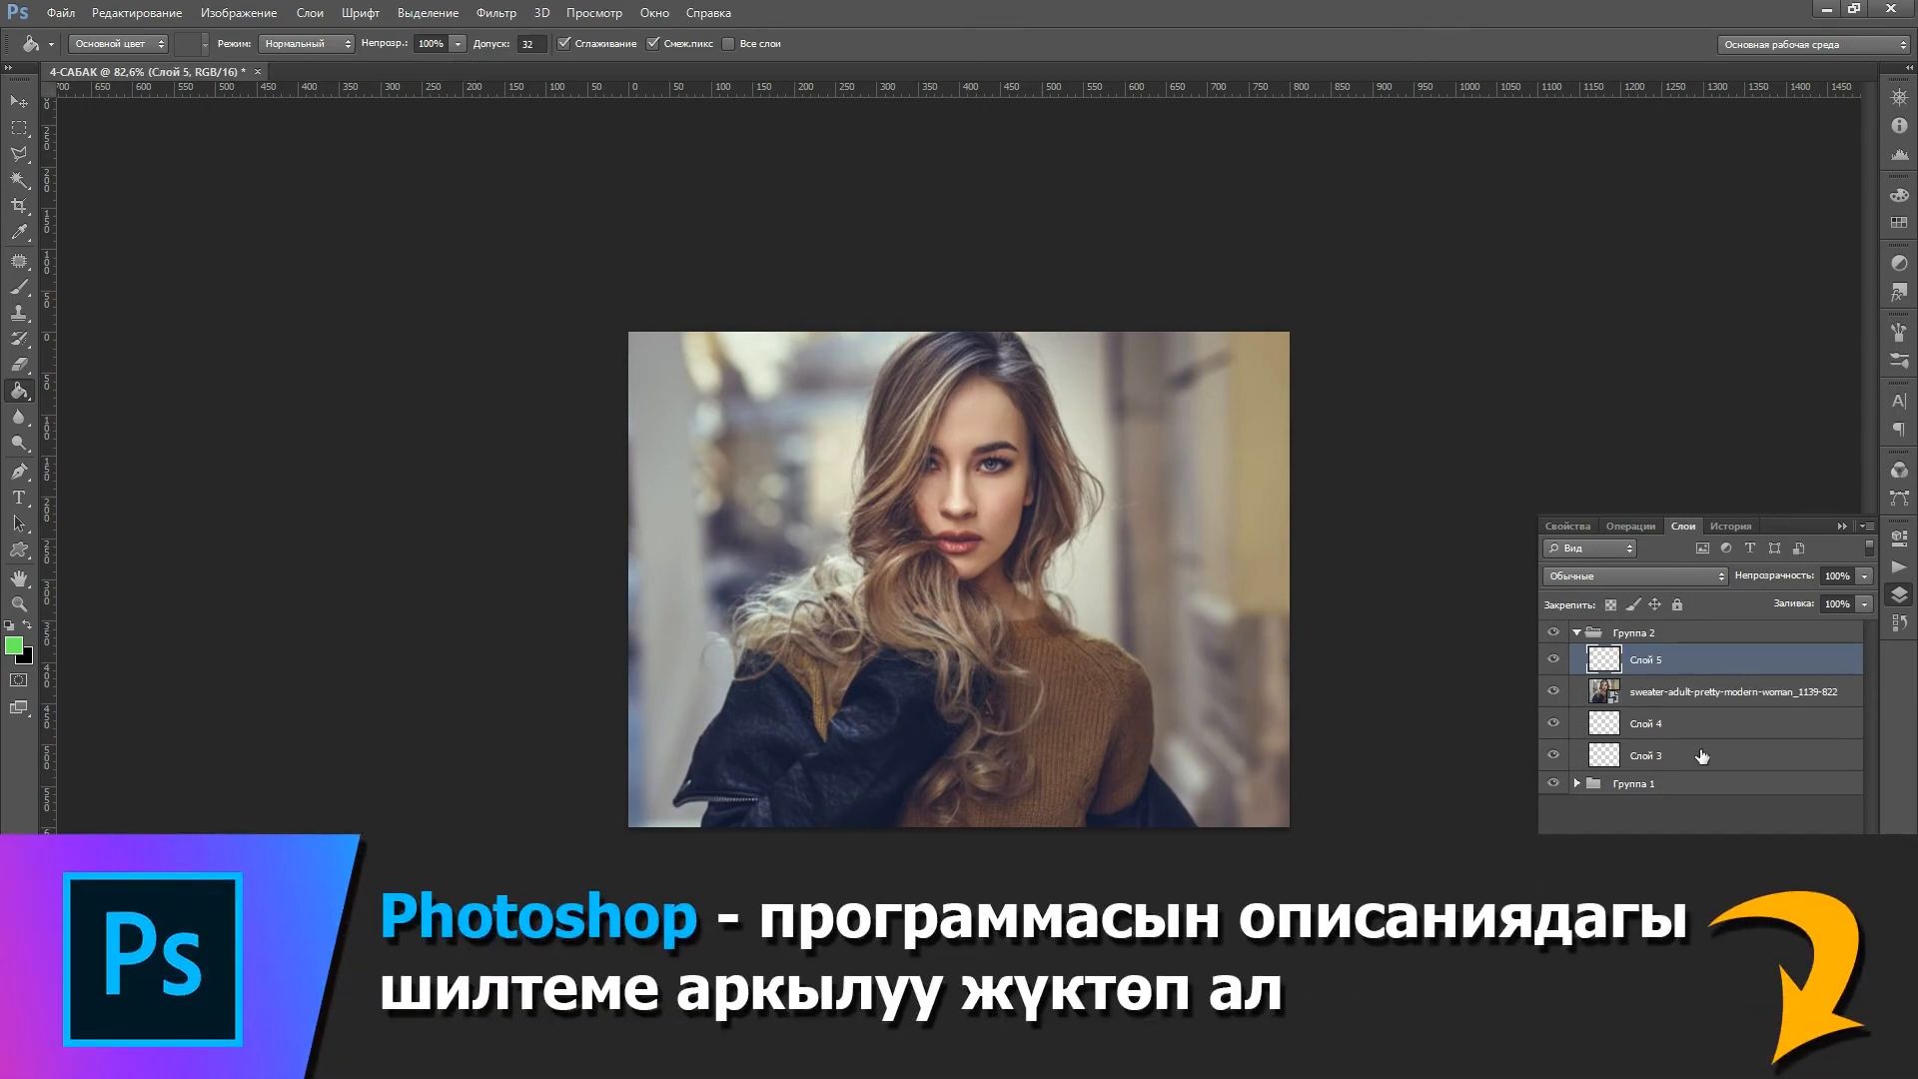
# Add the green 72 pt text САЛАМ on the new layer and position it over the woman's shoulder at the photo's right side
pyautogui.click(18, 496)
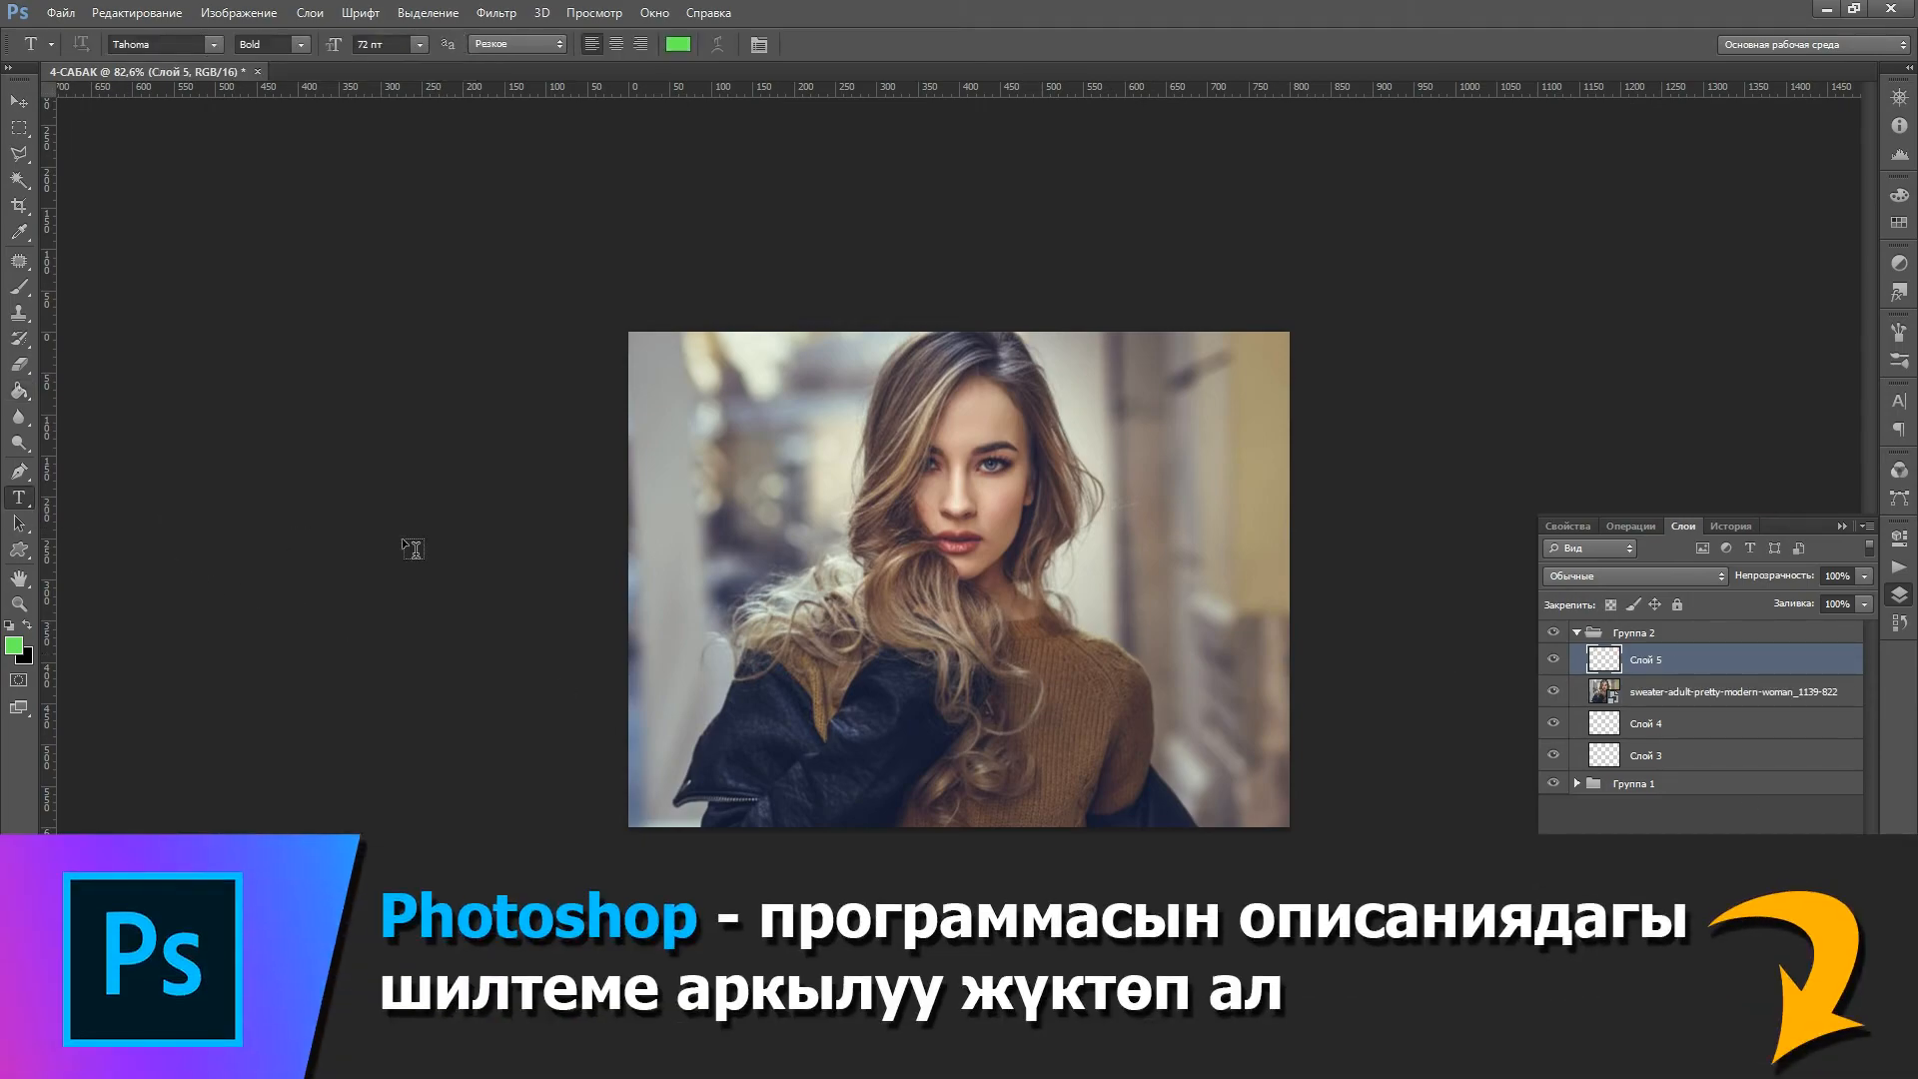
pyautogui.click(734, 553)
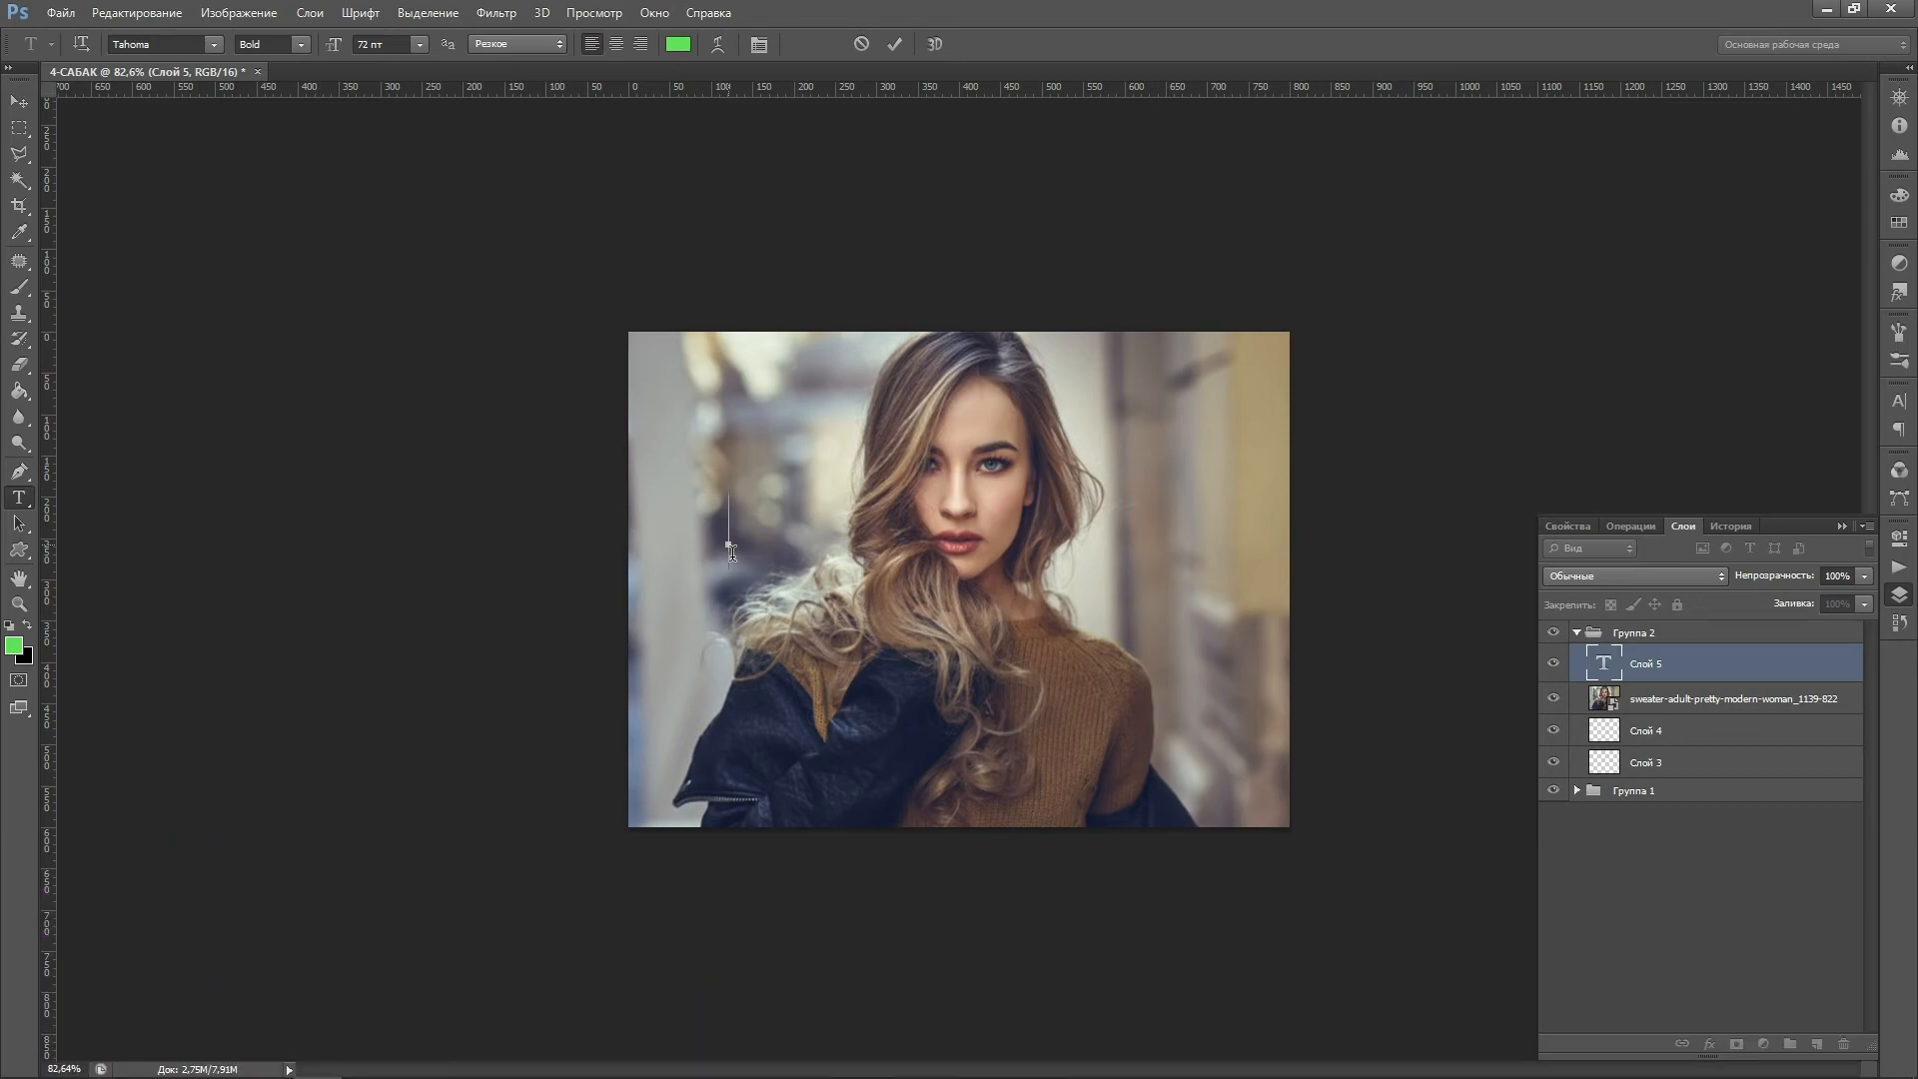
pyautogui.write('САЛАМ')
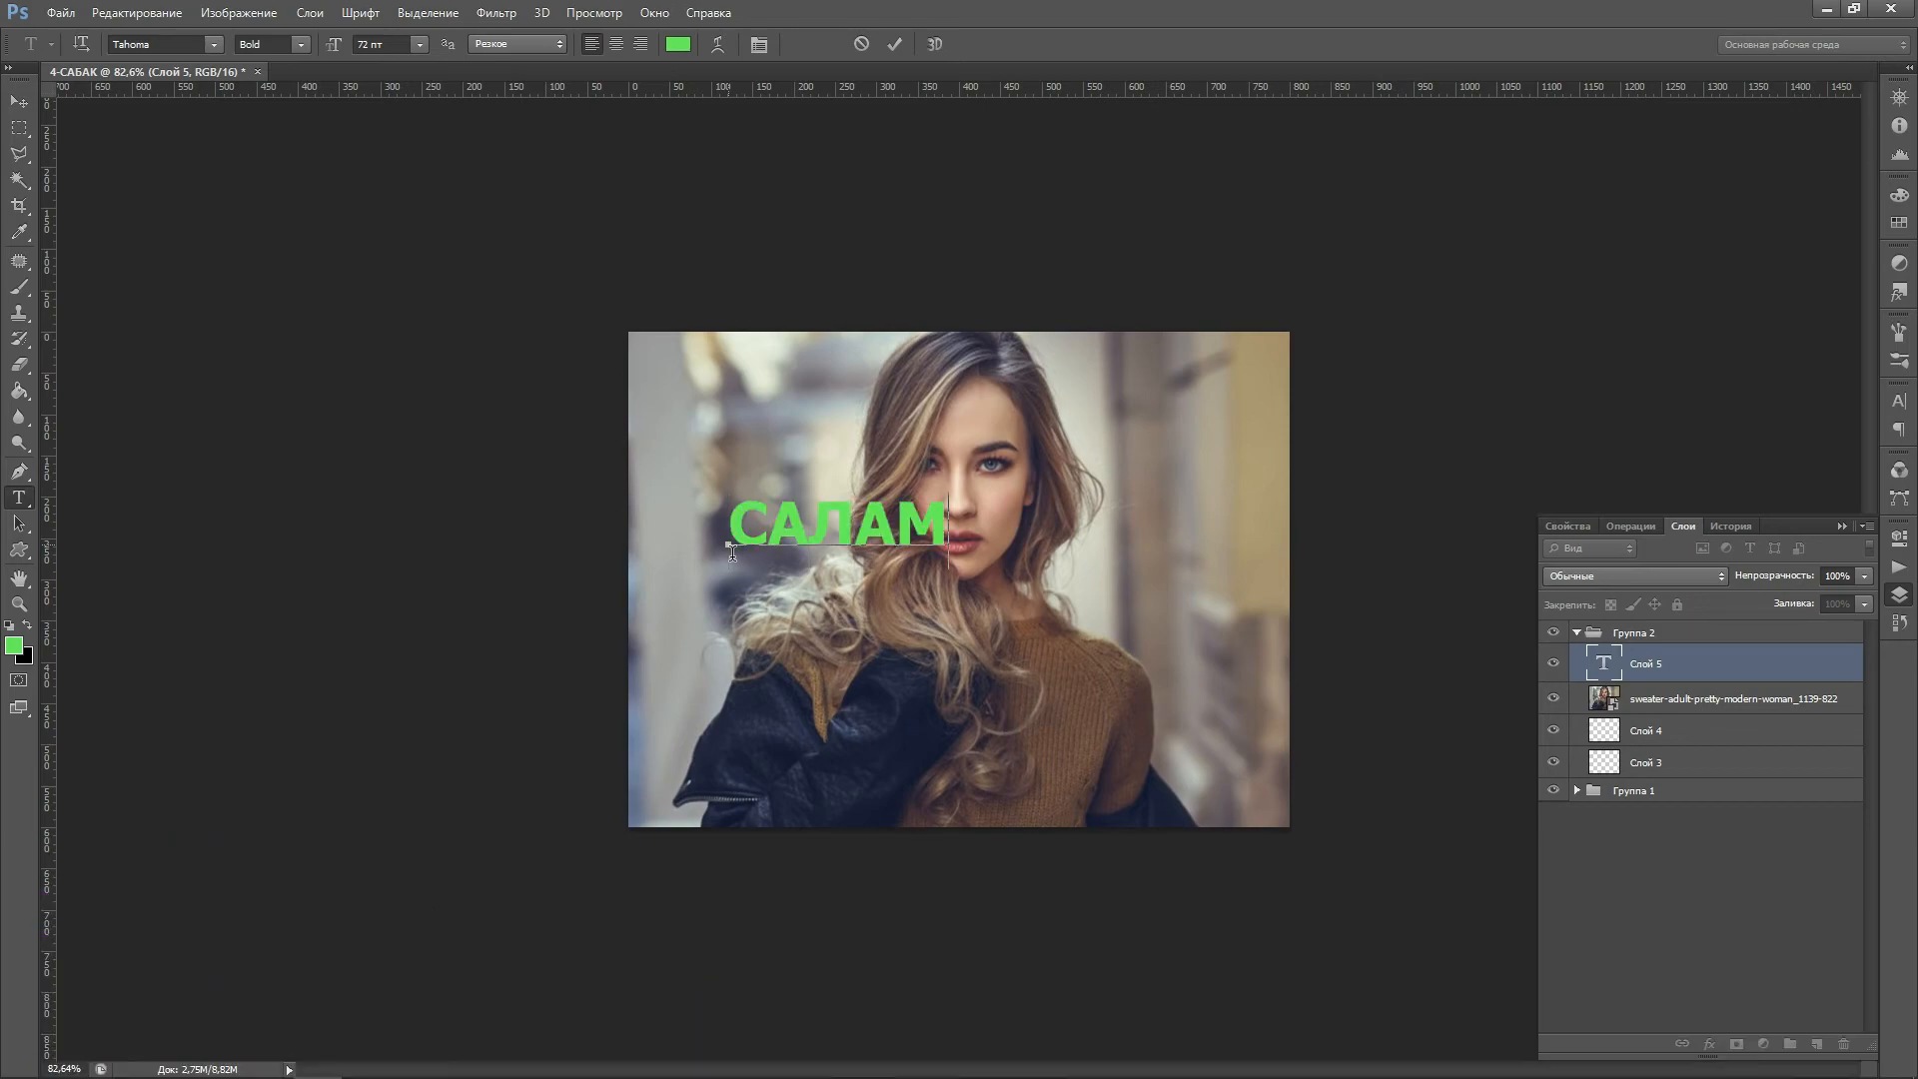
pyautogui.moveTo(808, 452); pyautogui.dragTo(1119, 511)
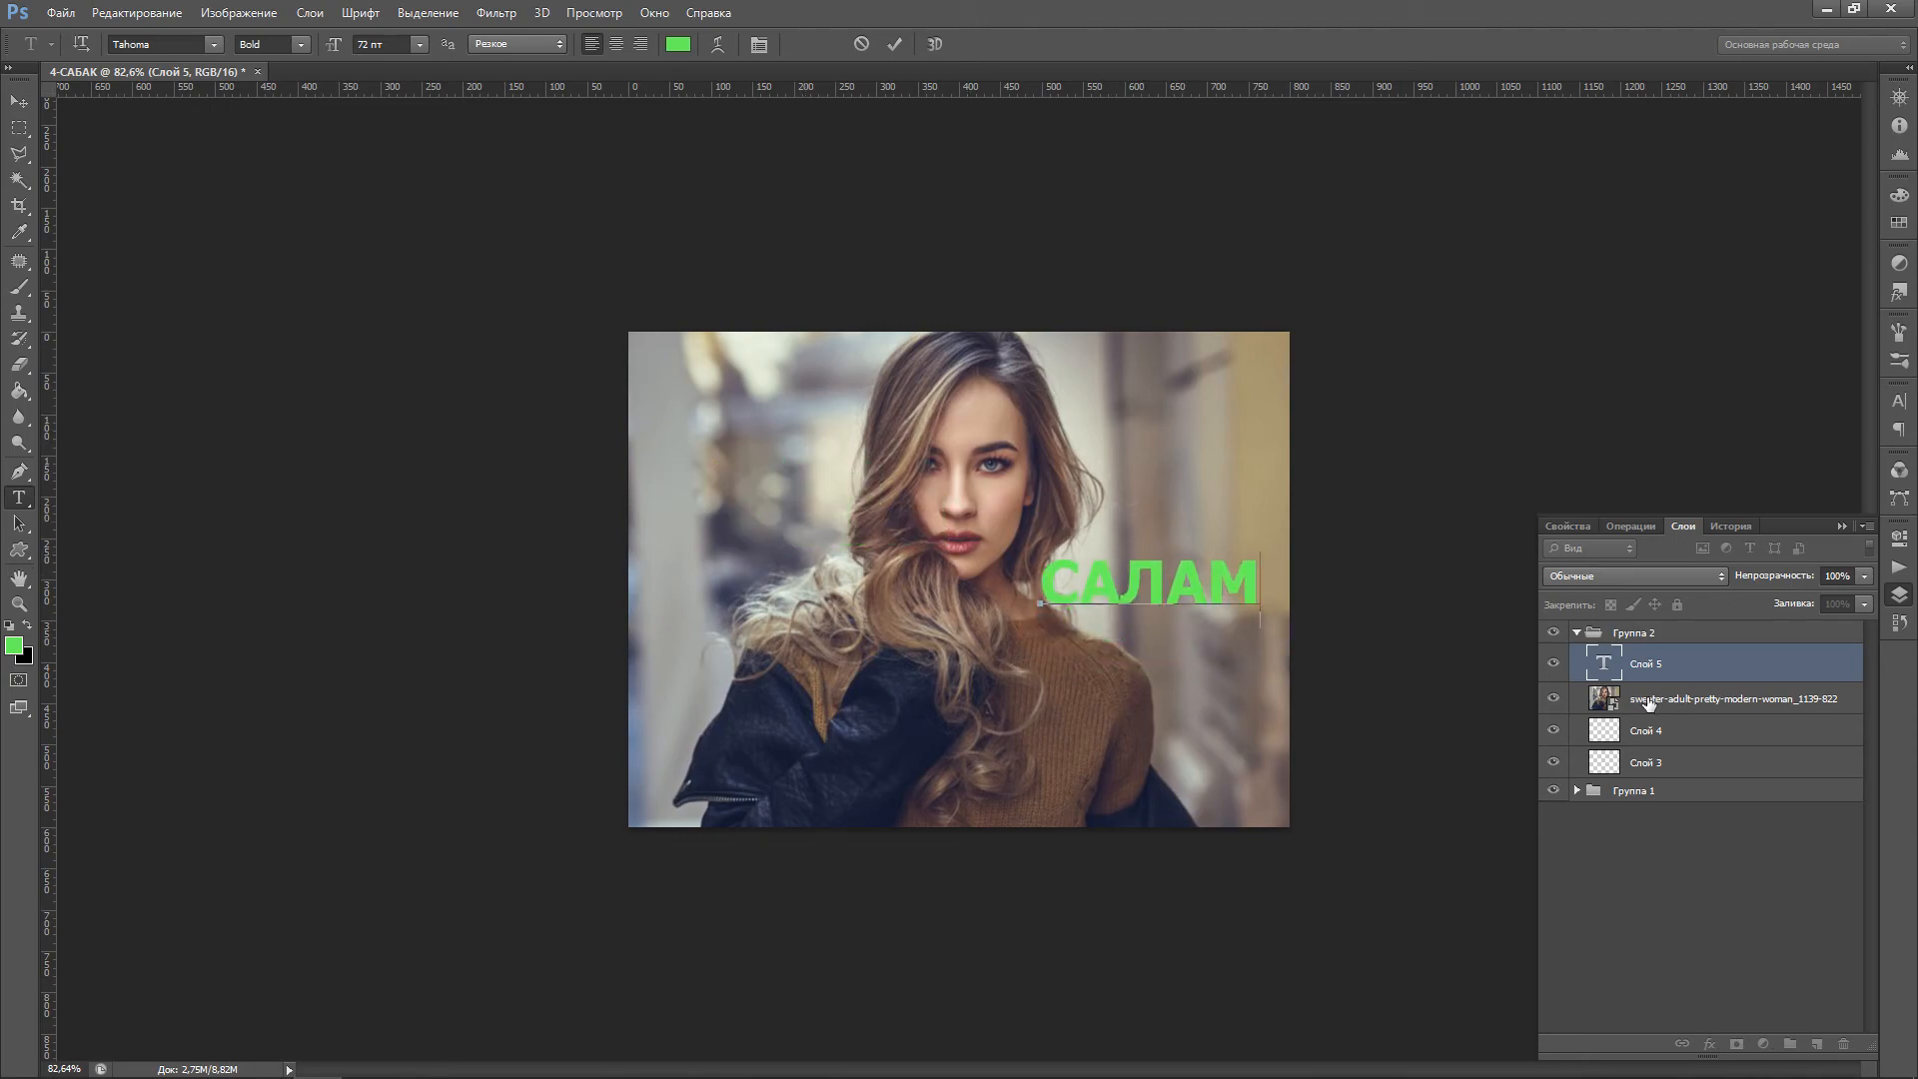
pyautogui.click(902, 43)
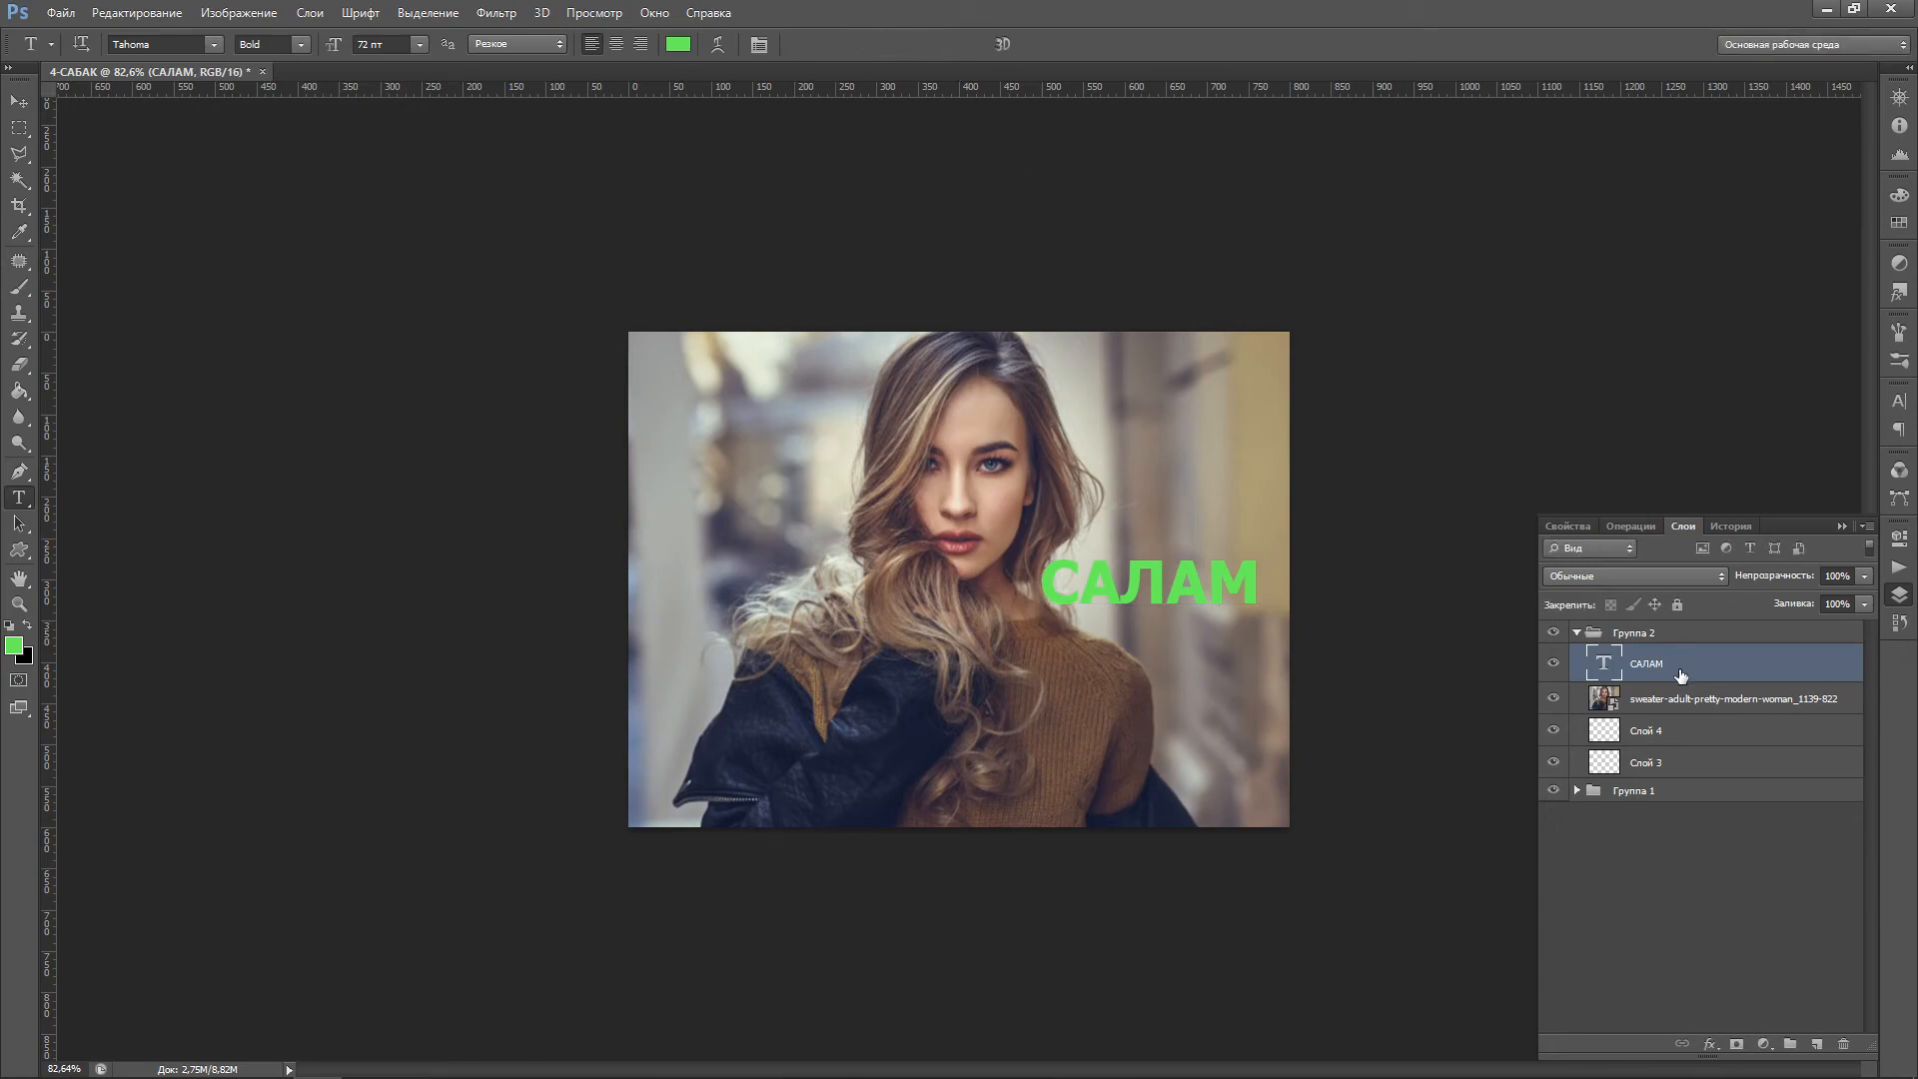
# Move the photo layer above the САЛАМ text layer, and put the text layer back on top
pyautogui.moveTo(1684, 704); pyautogui.dragTo(1691, 667)
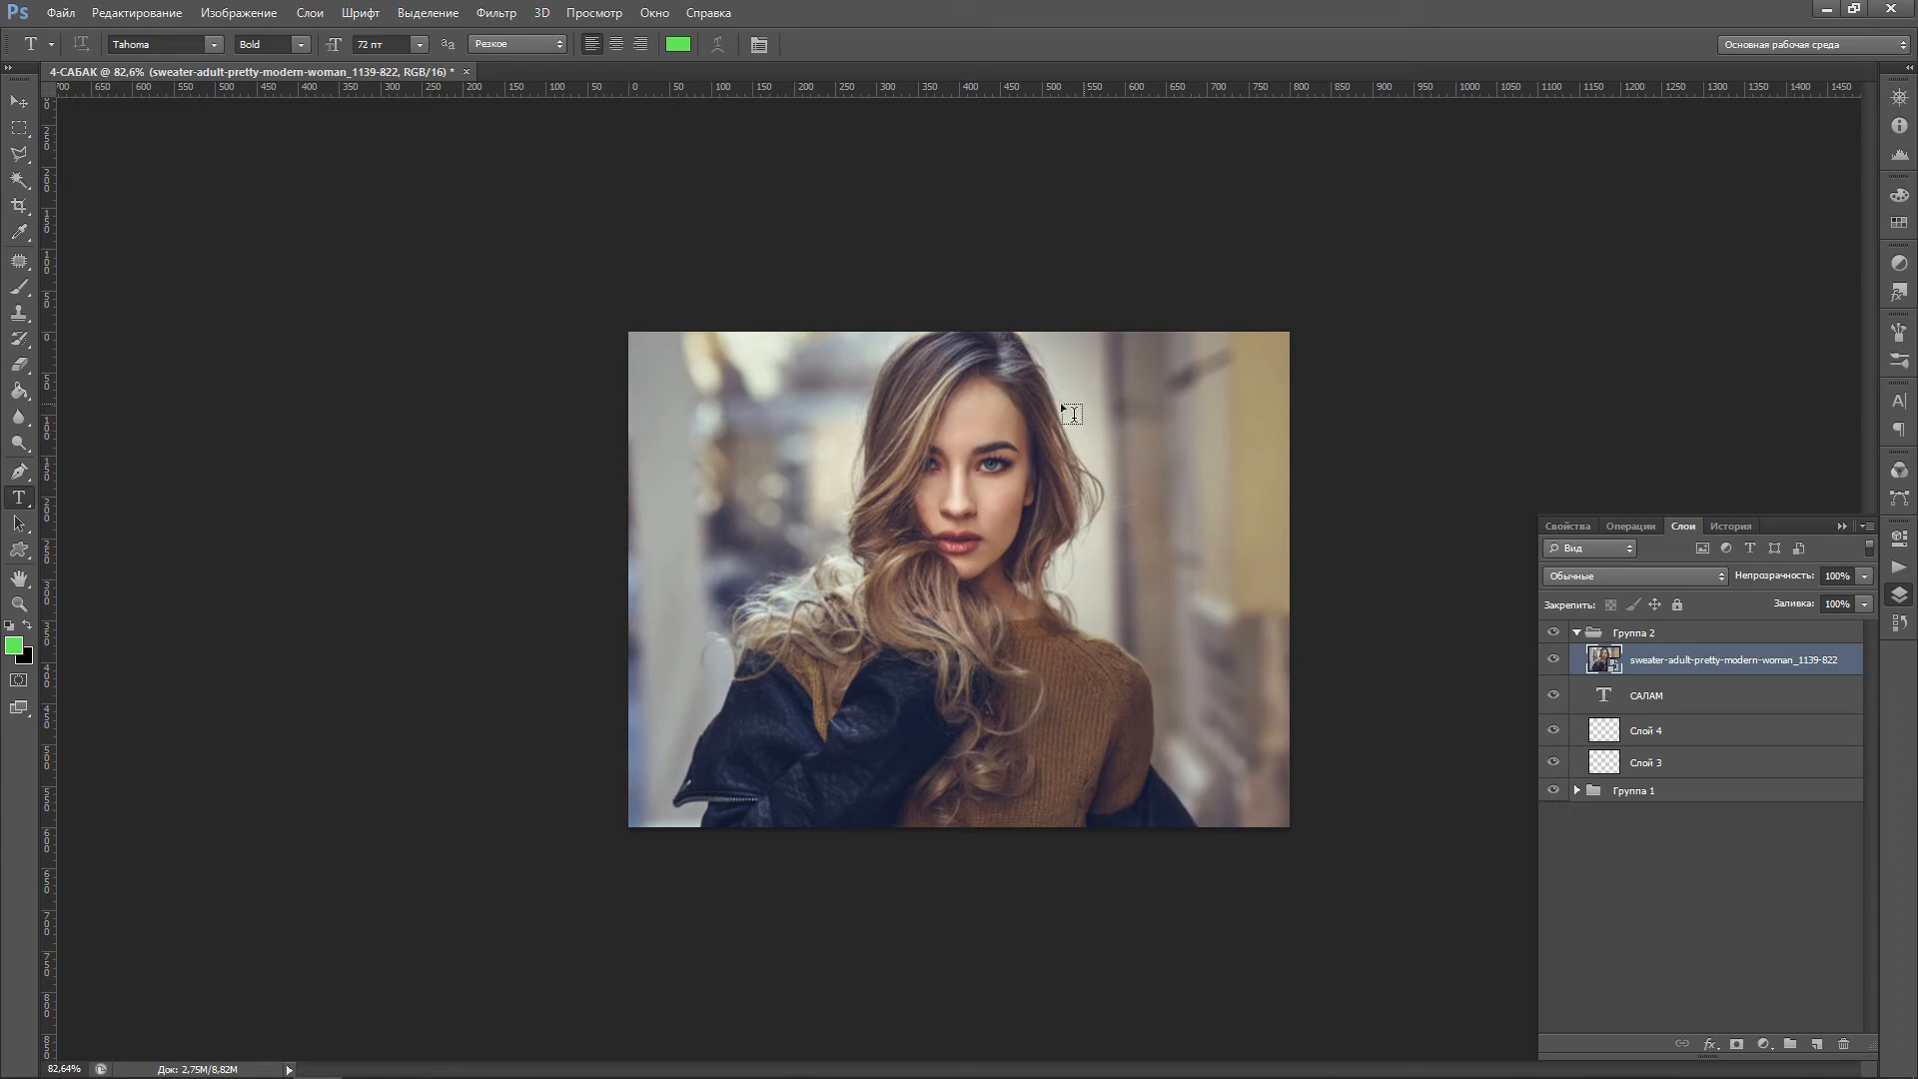
pyautogui.moveTo(1698, 700); pyautogui.dragTo(1706, 662)
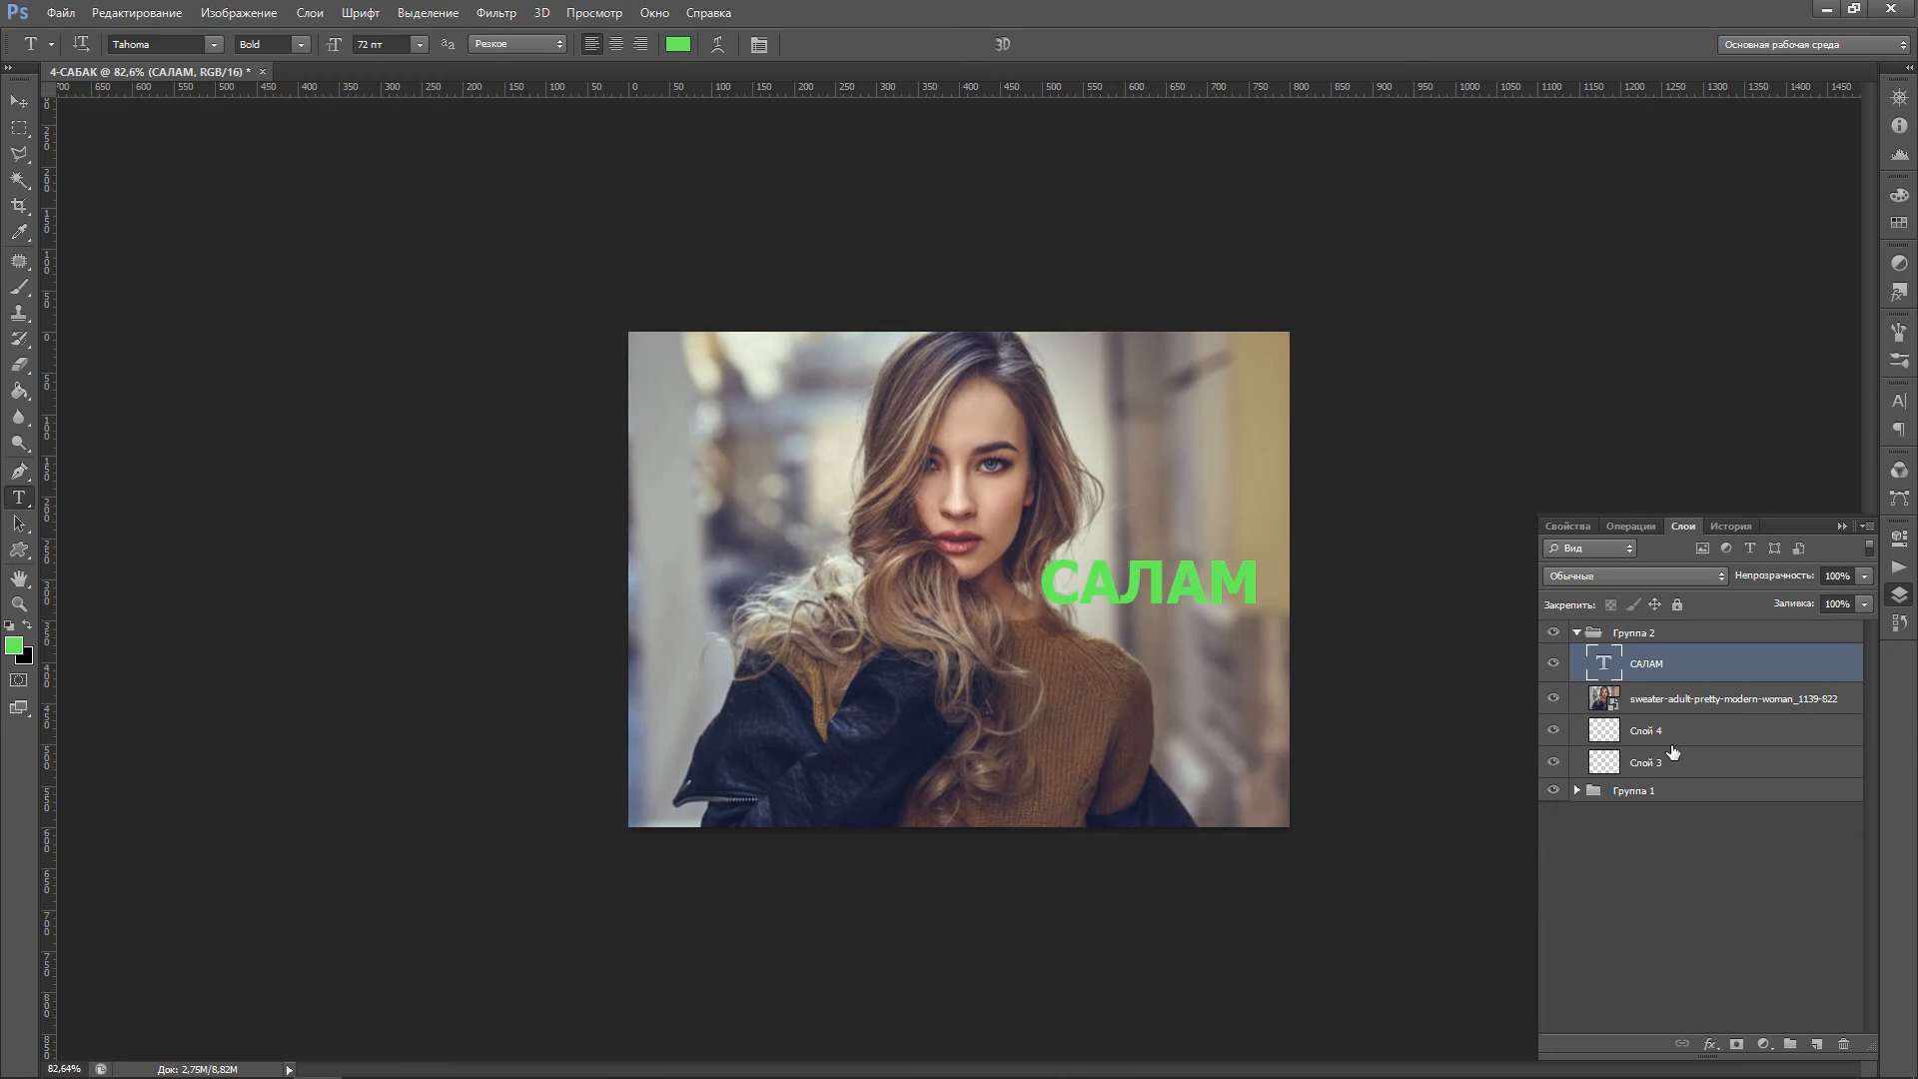
# Exit the program without saving the changes to 4-САБАК, and close the Downloads folder window
pyautogui.click(265, 72)
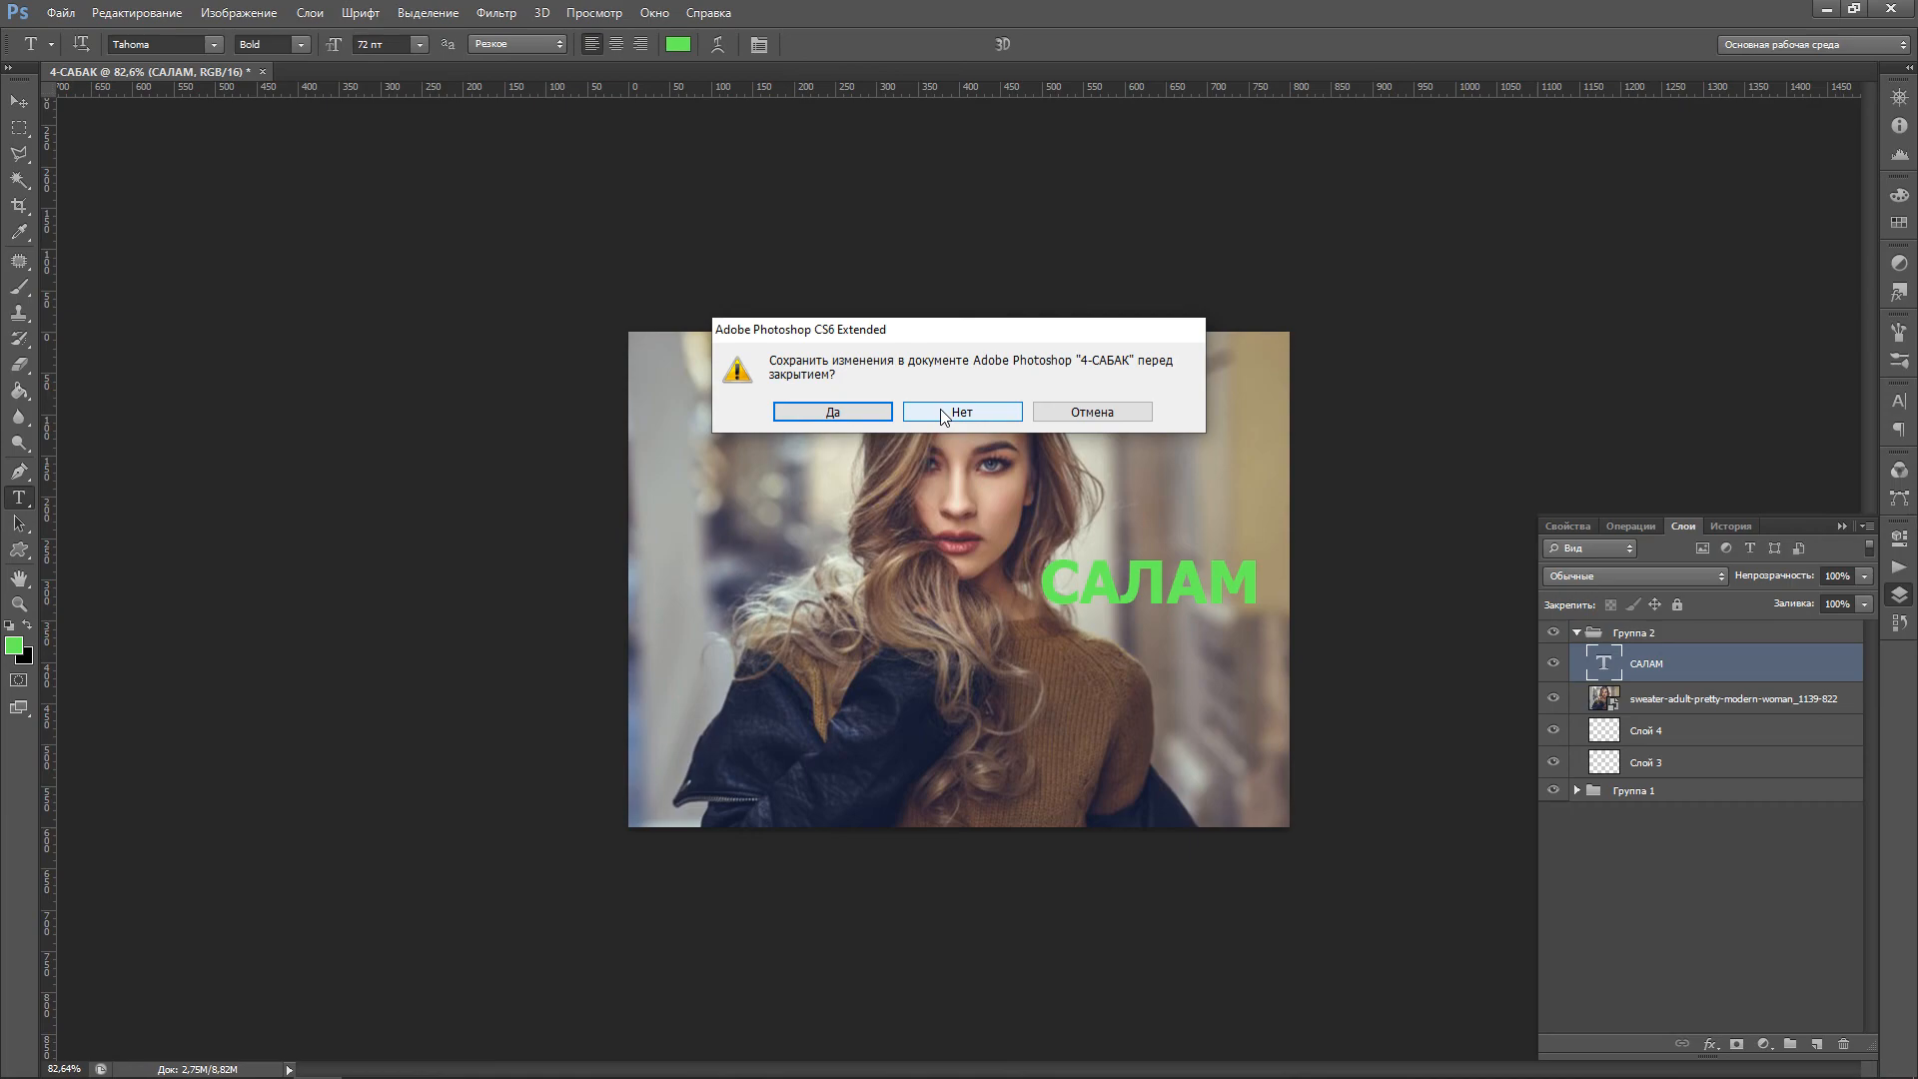
pyautogui.click(1057, 417)
pyautogui.click(1891, 12)
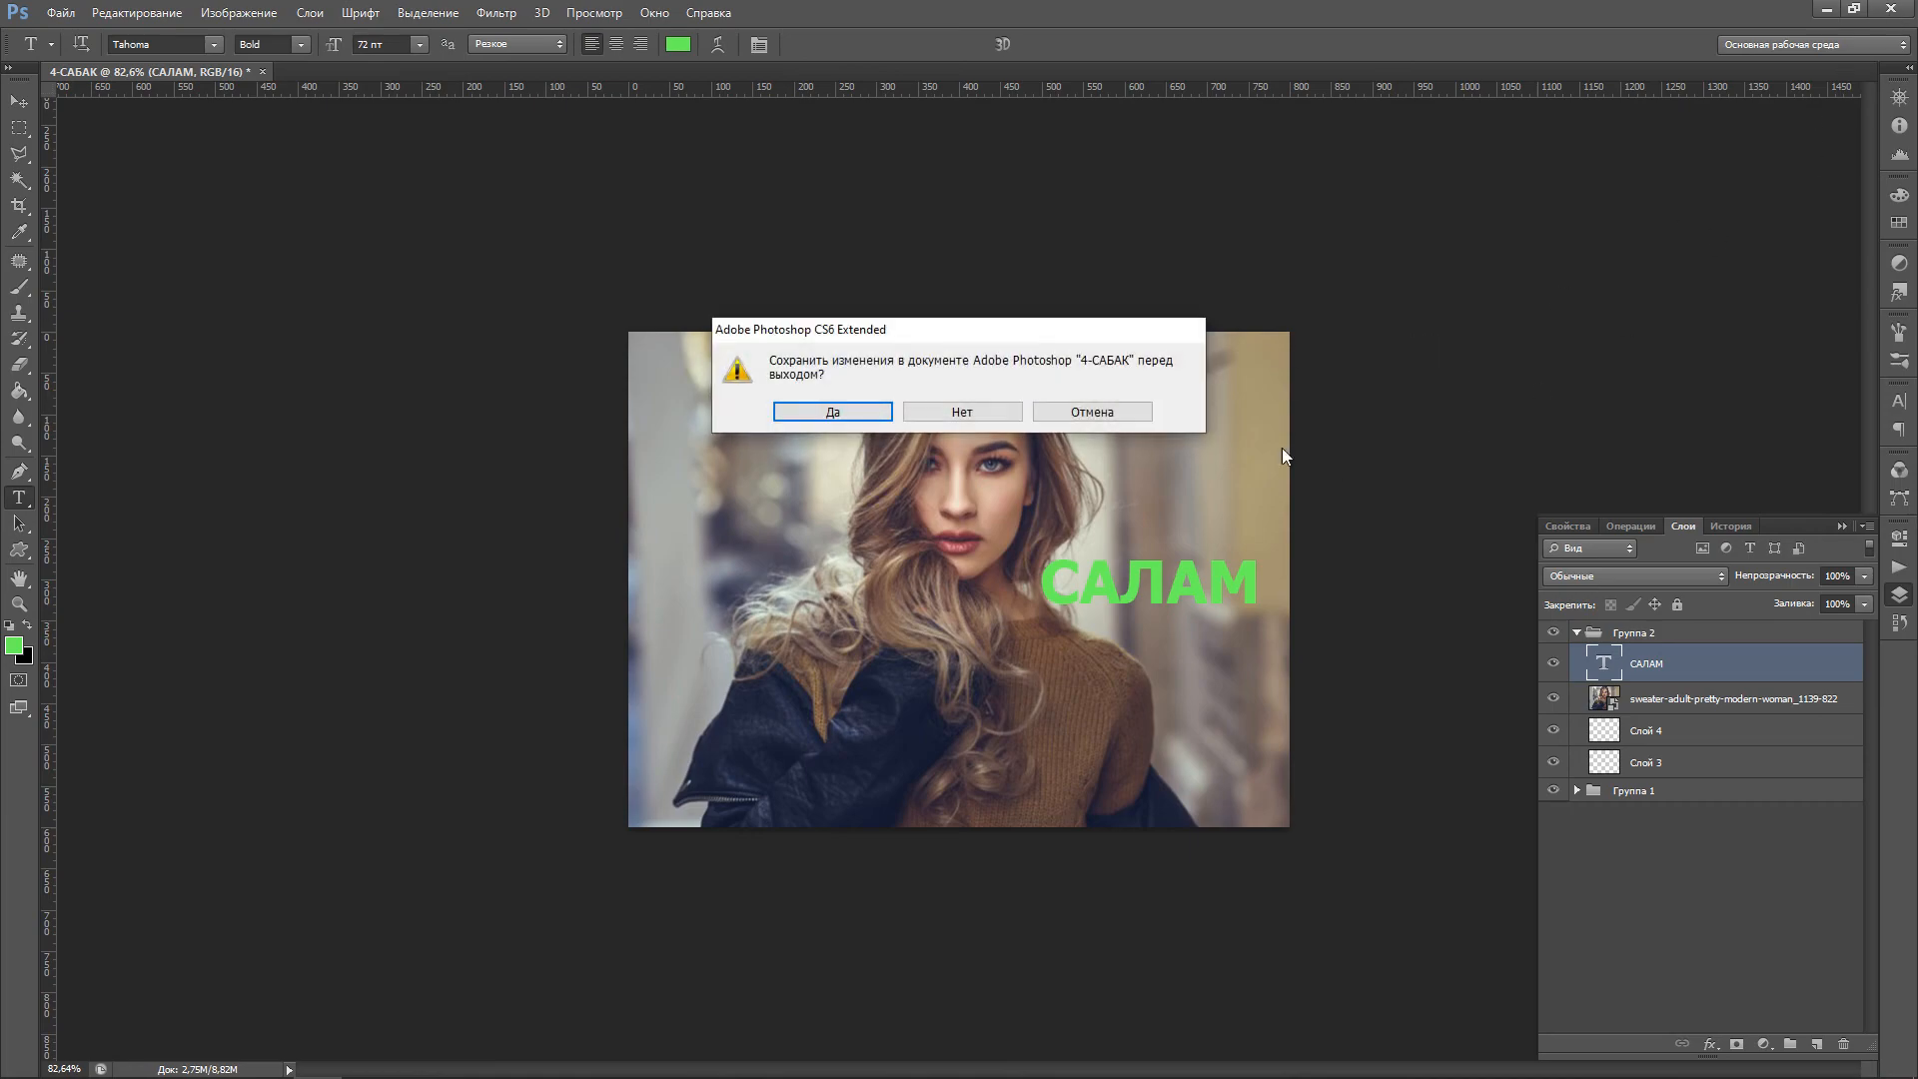
pyautogui.click(951, 407)
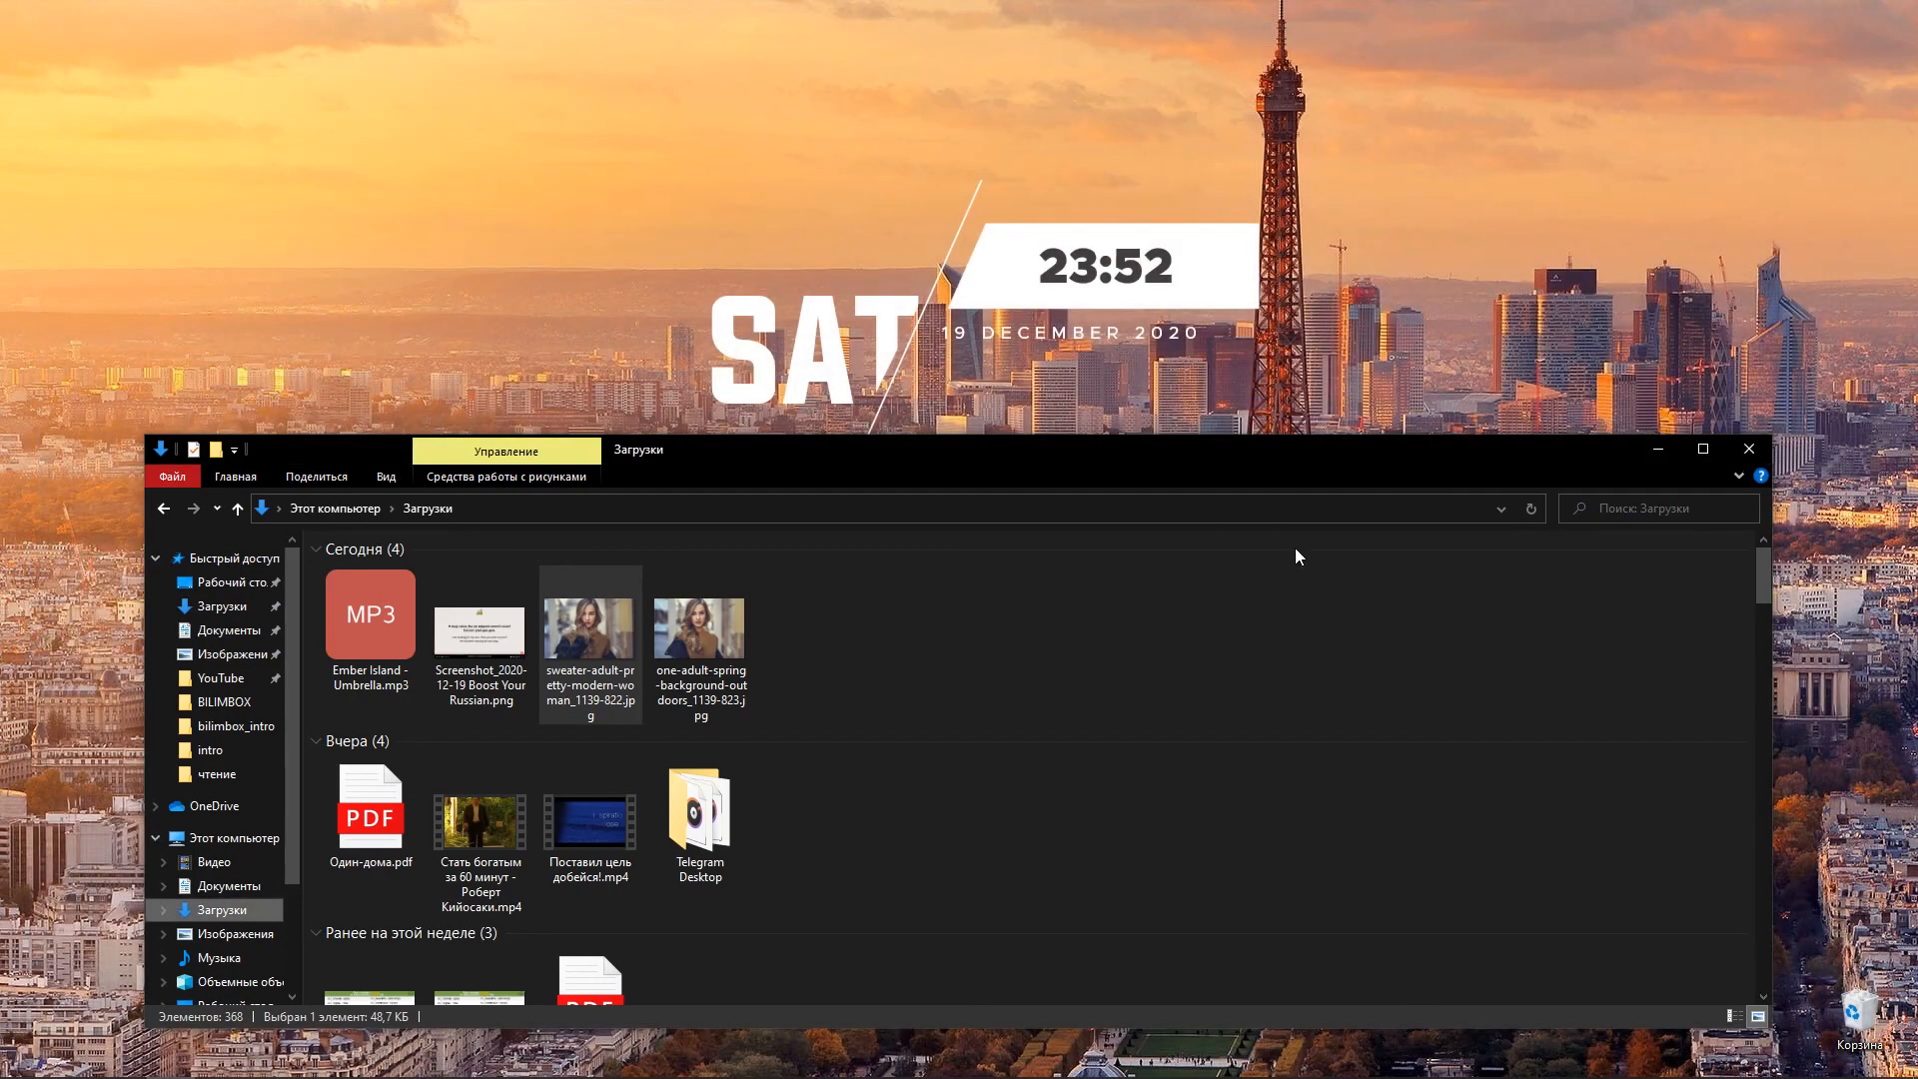
pyautogui.click(1735, 447)
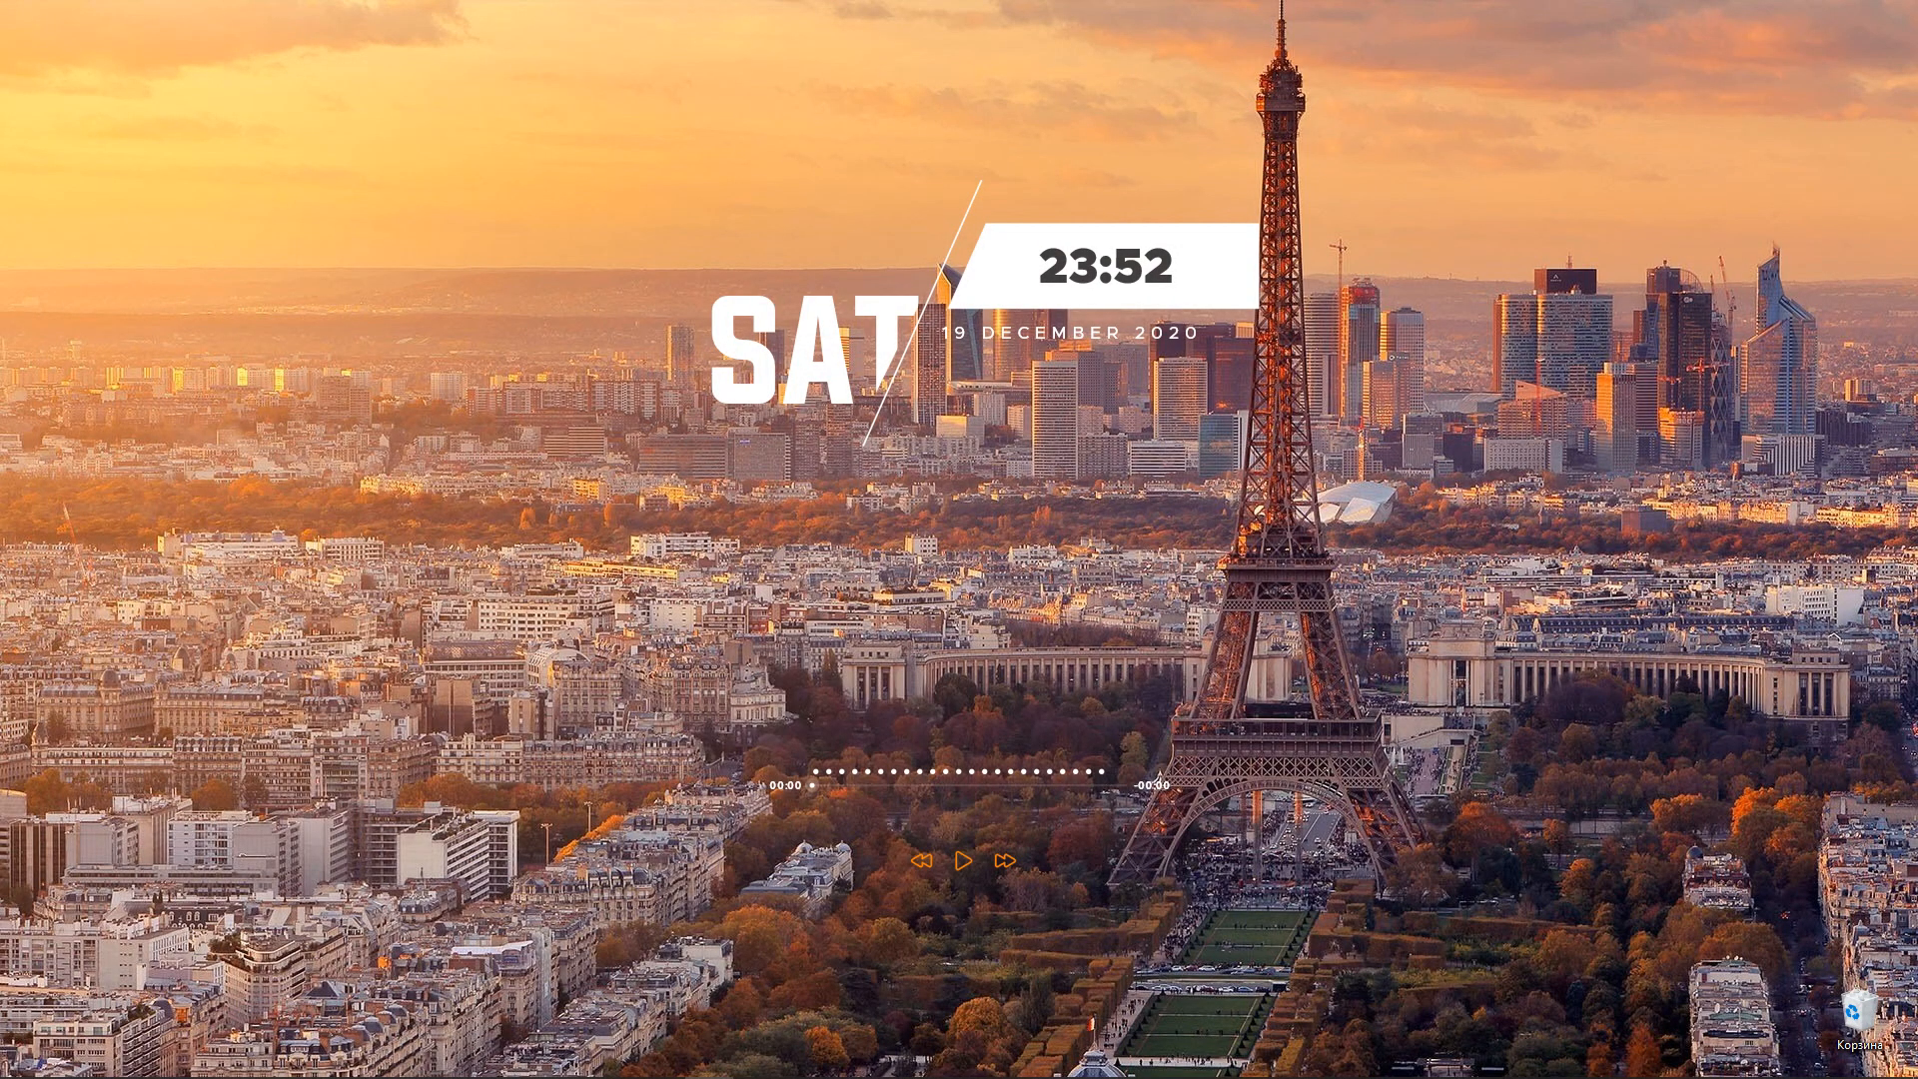
# Start Photoshop again from the desktop
pyautogui.click(326, 1061)
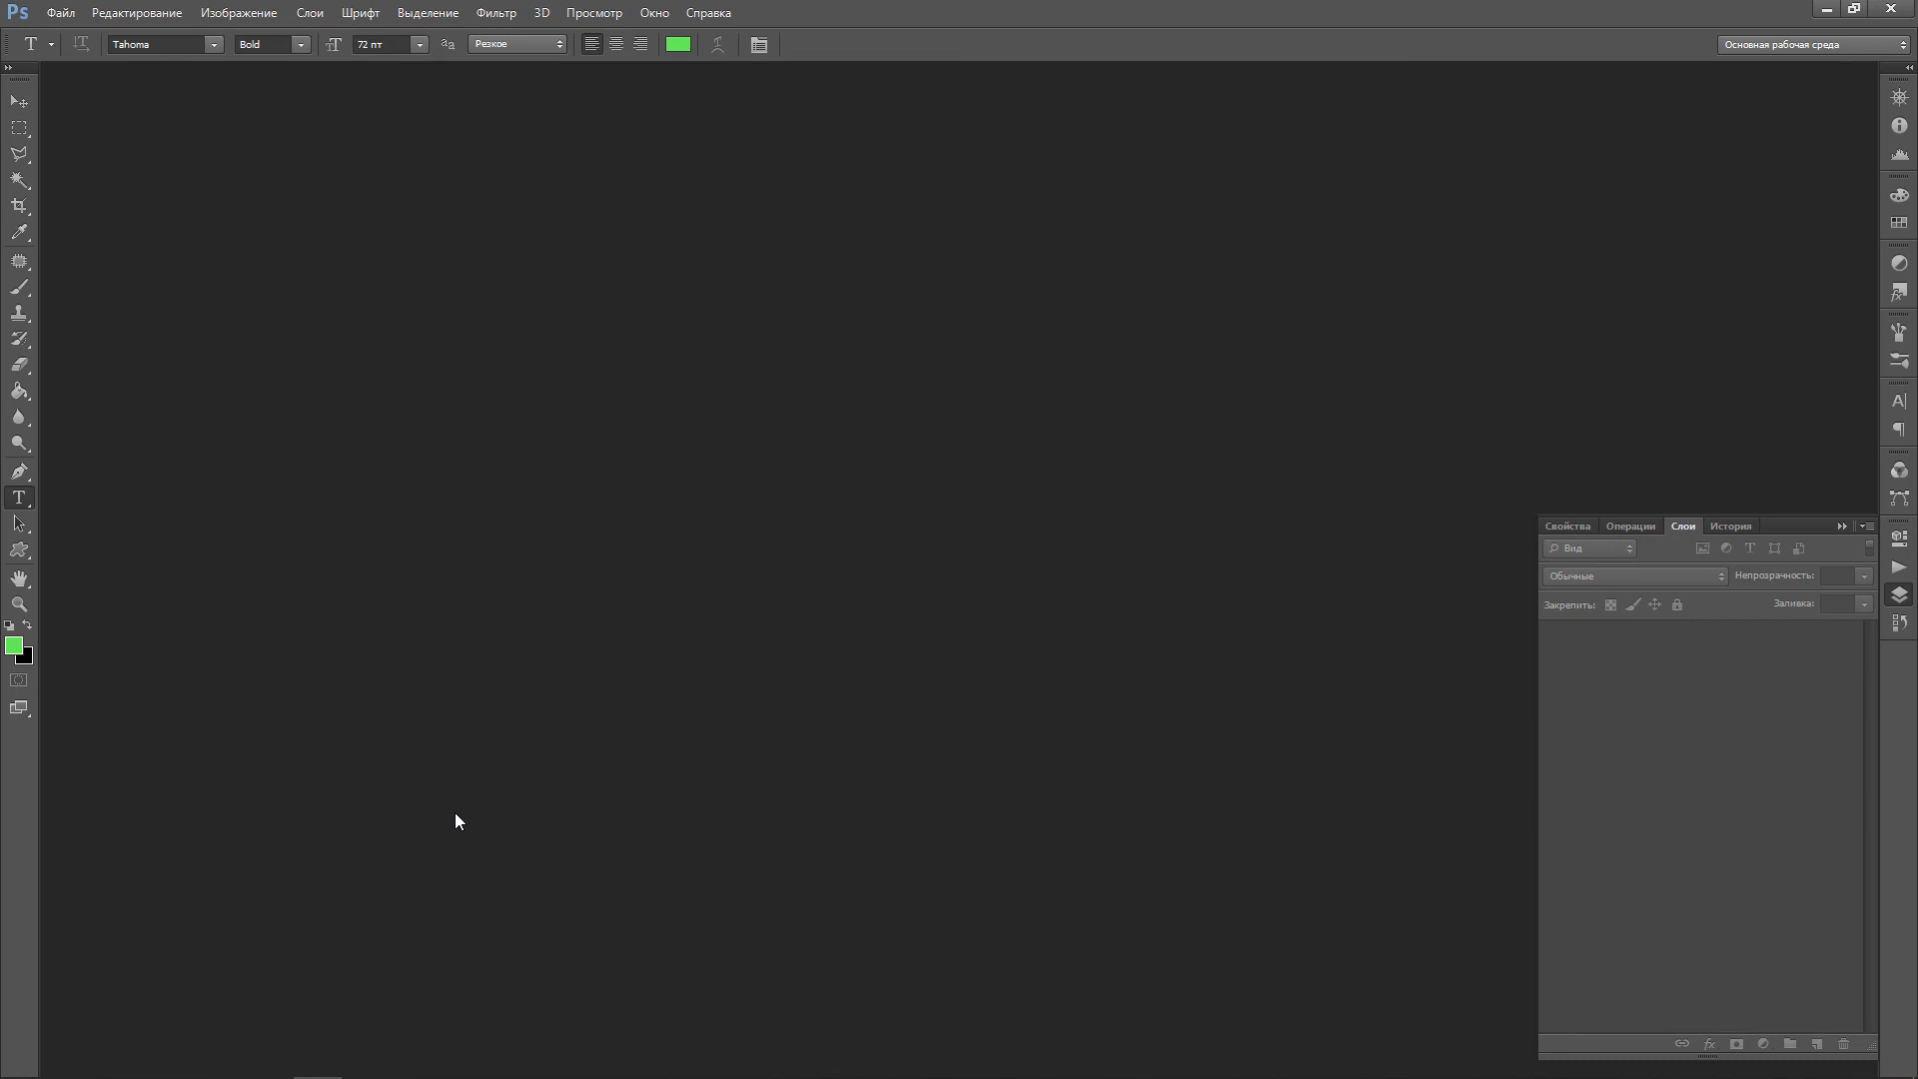
pyautogui.click(20, 341)
pyautogui.click(22, 391)
pyautogui.click(20, 471)
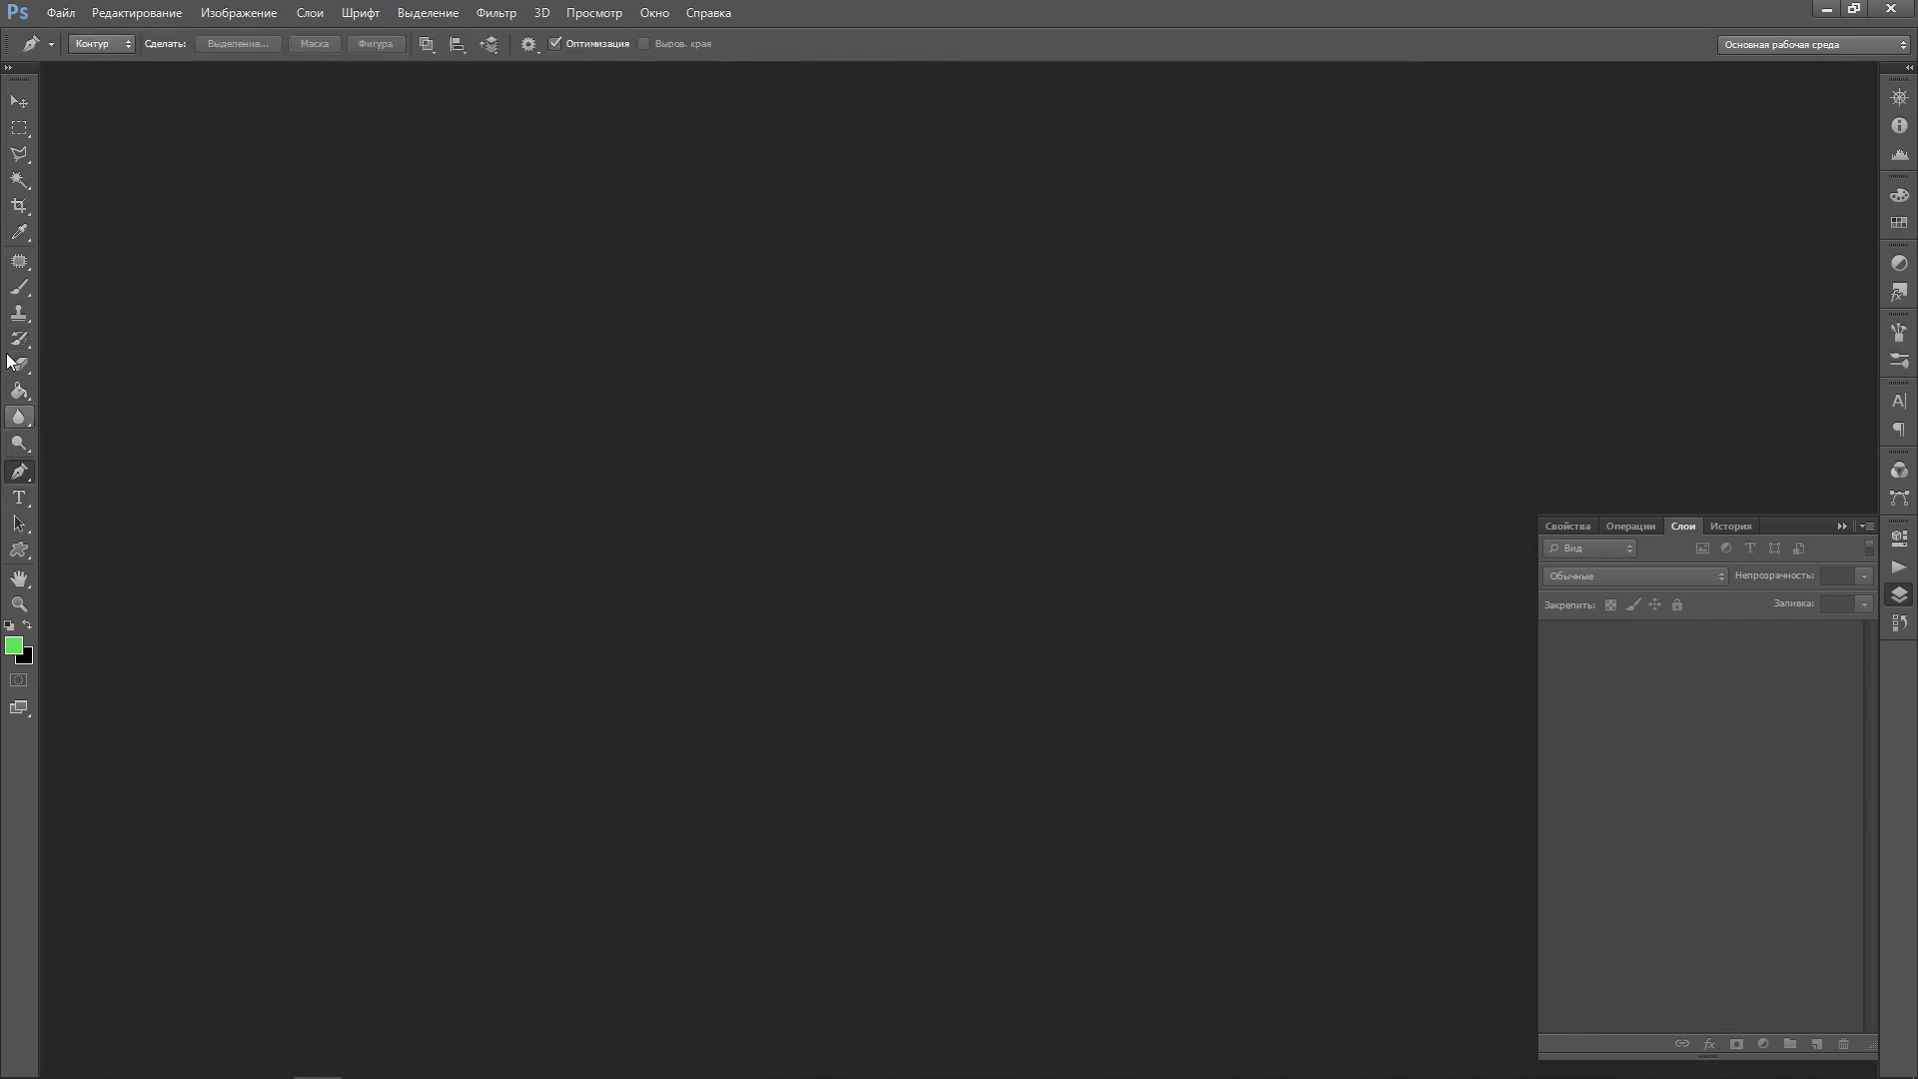
pyautogui.click(19, 338)
pyautogui.click(16, 205)
pyautogui.click(19, 471)
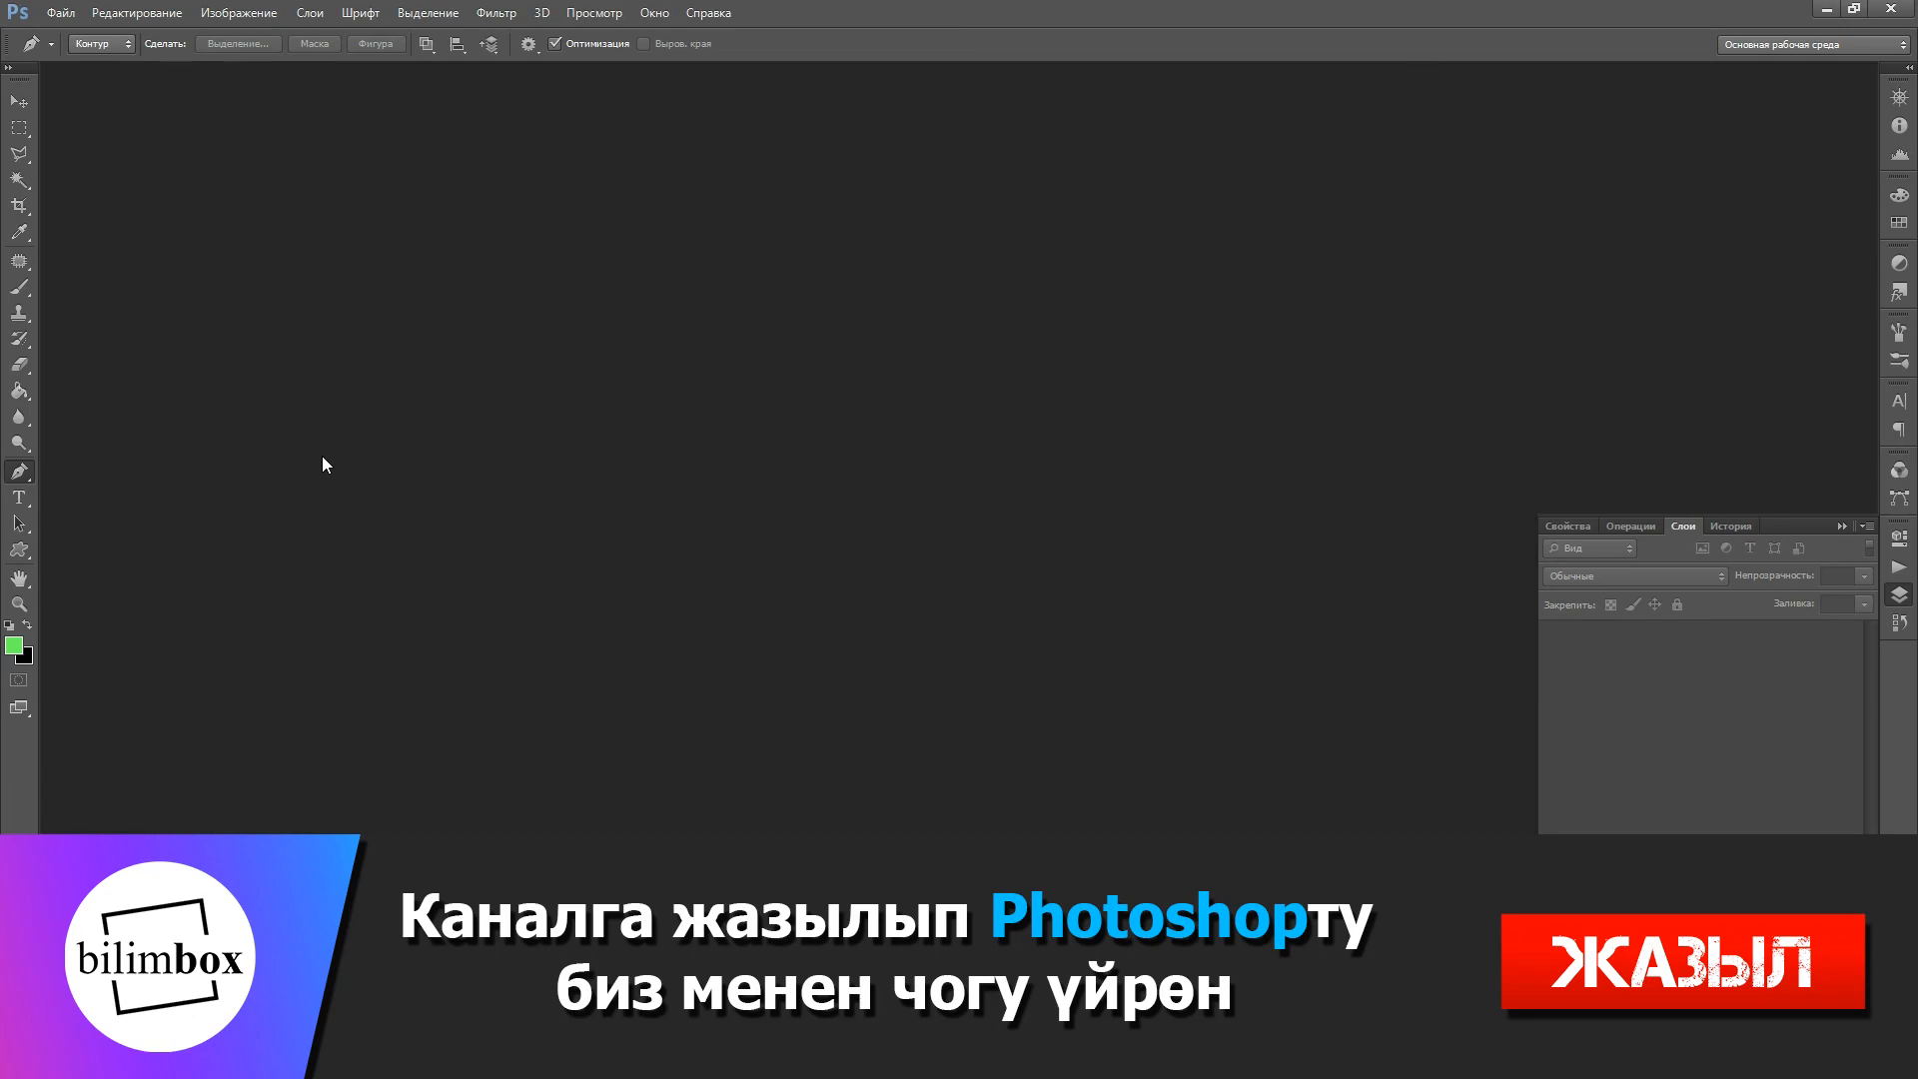
pyautogui.click(18, 498)
pyautogui.click(20, 365)
pyautogui.click(21, 288)
pyautogui.click(20, 233)
pyautogui.click(21, 368)
pyautogui.click(16, 101)
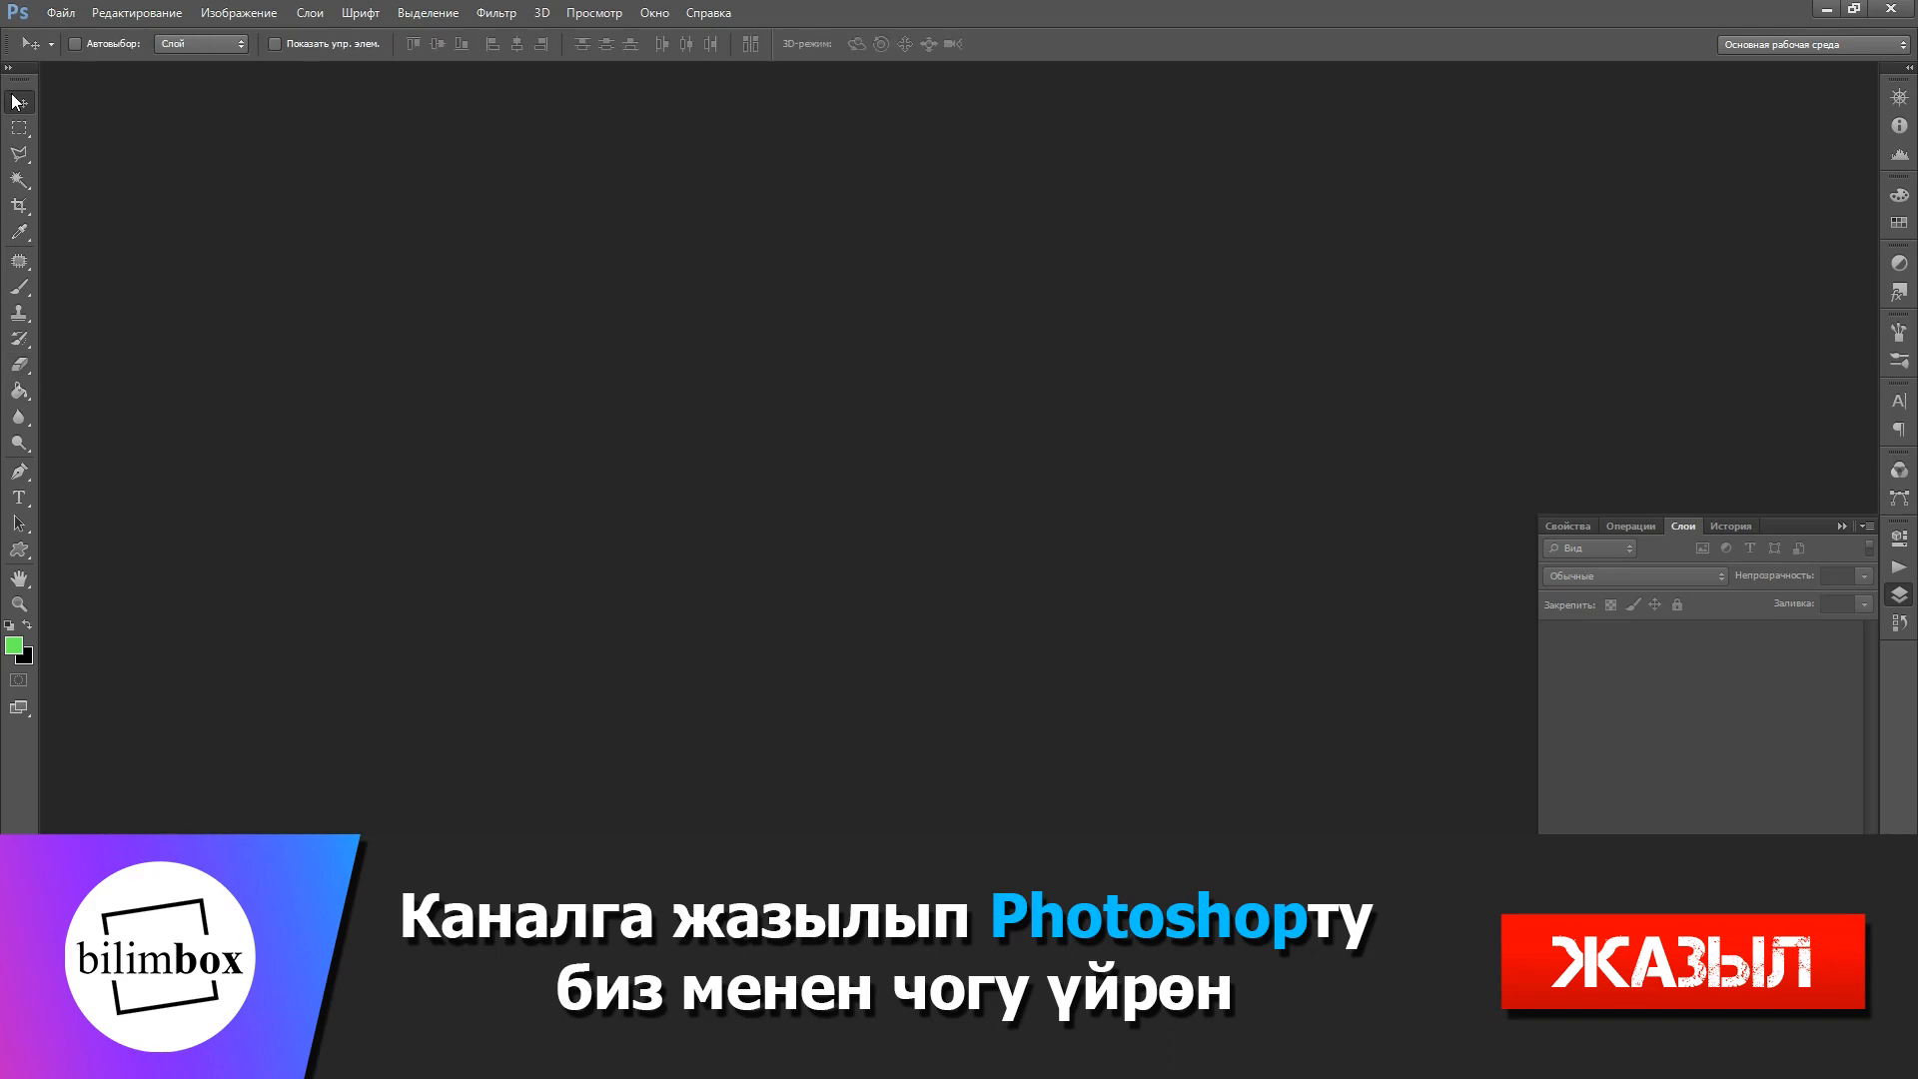